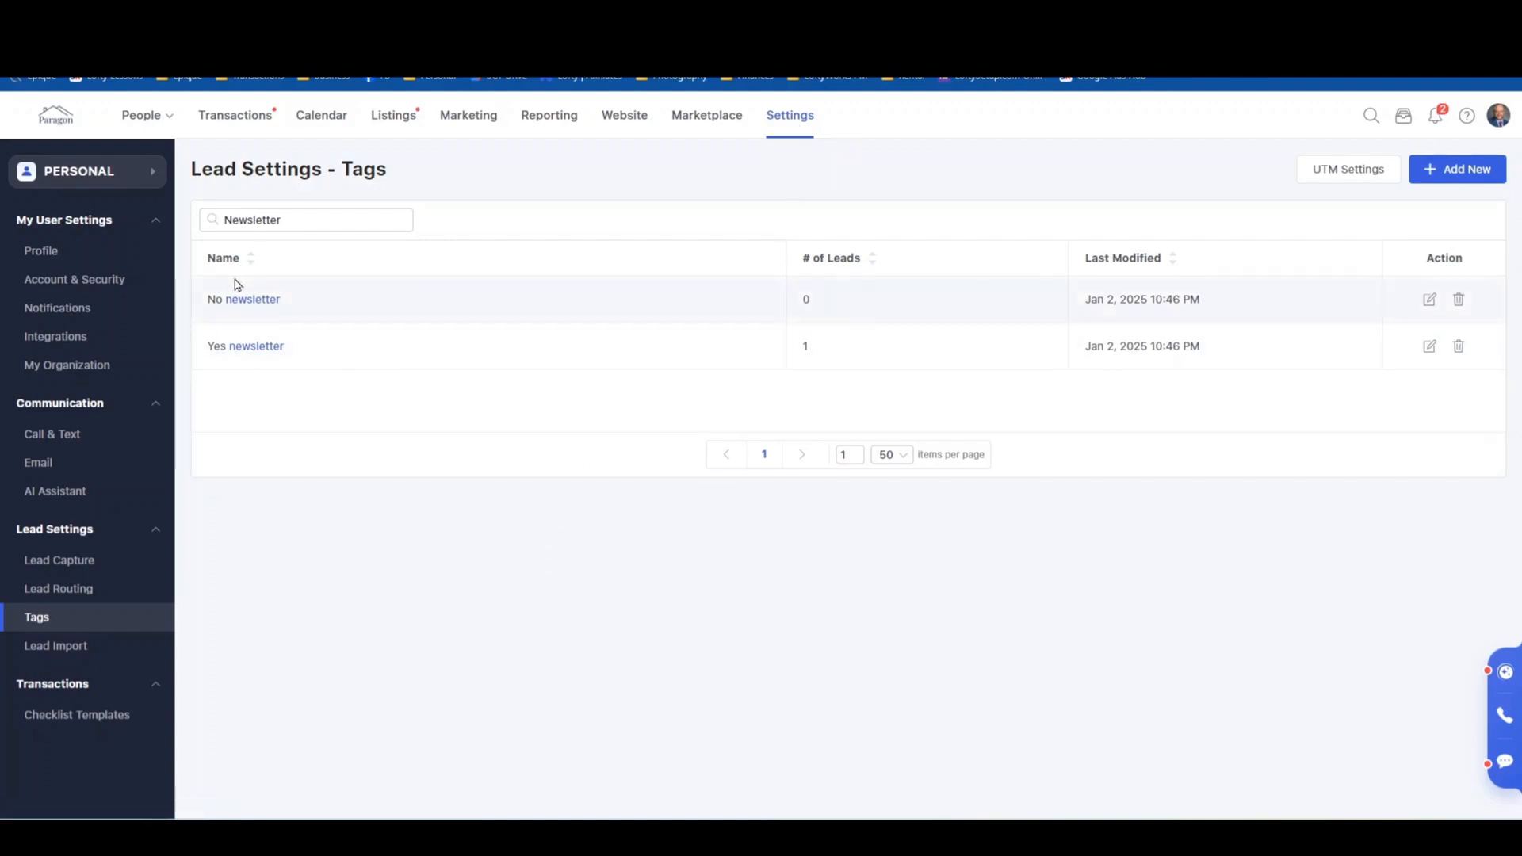
click(131, 185)
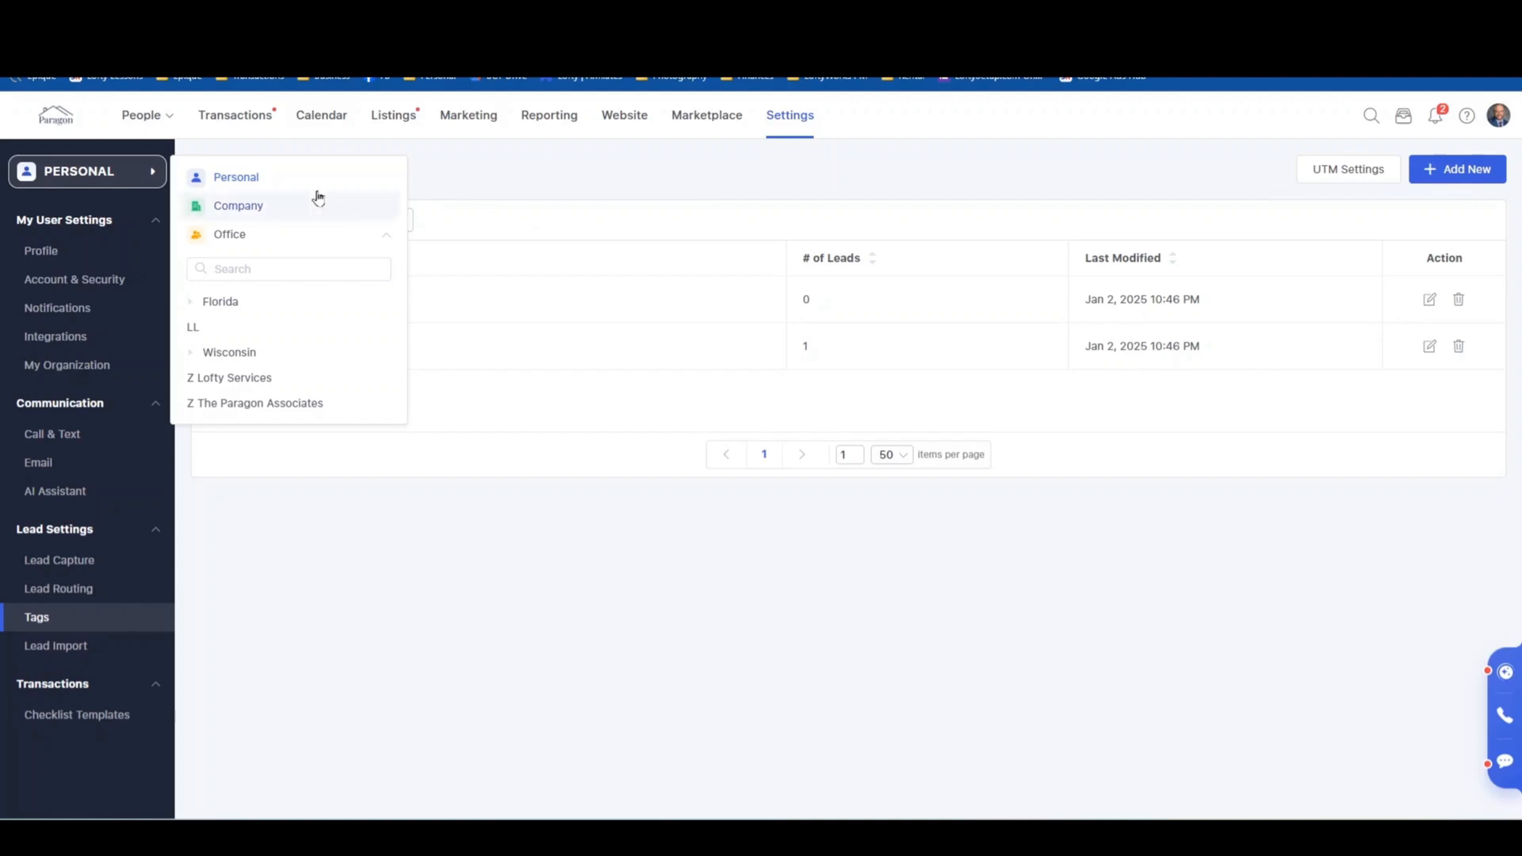
click(609, 562)
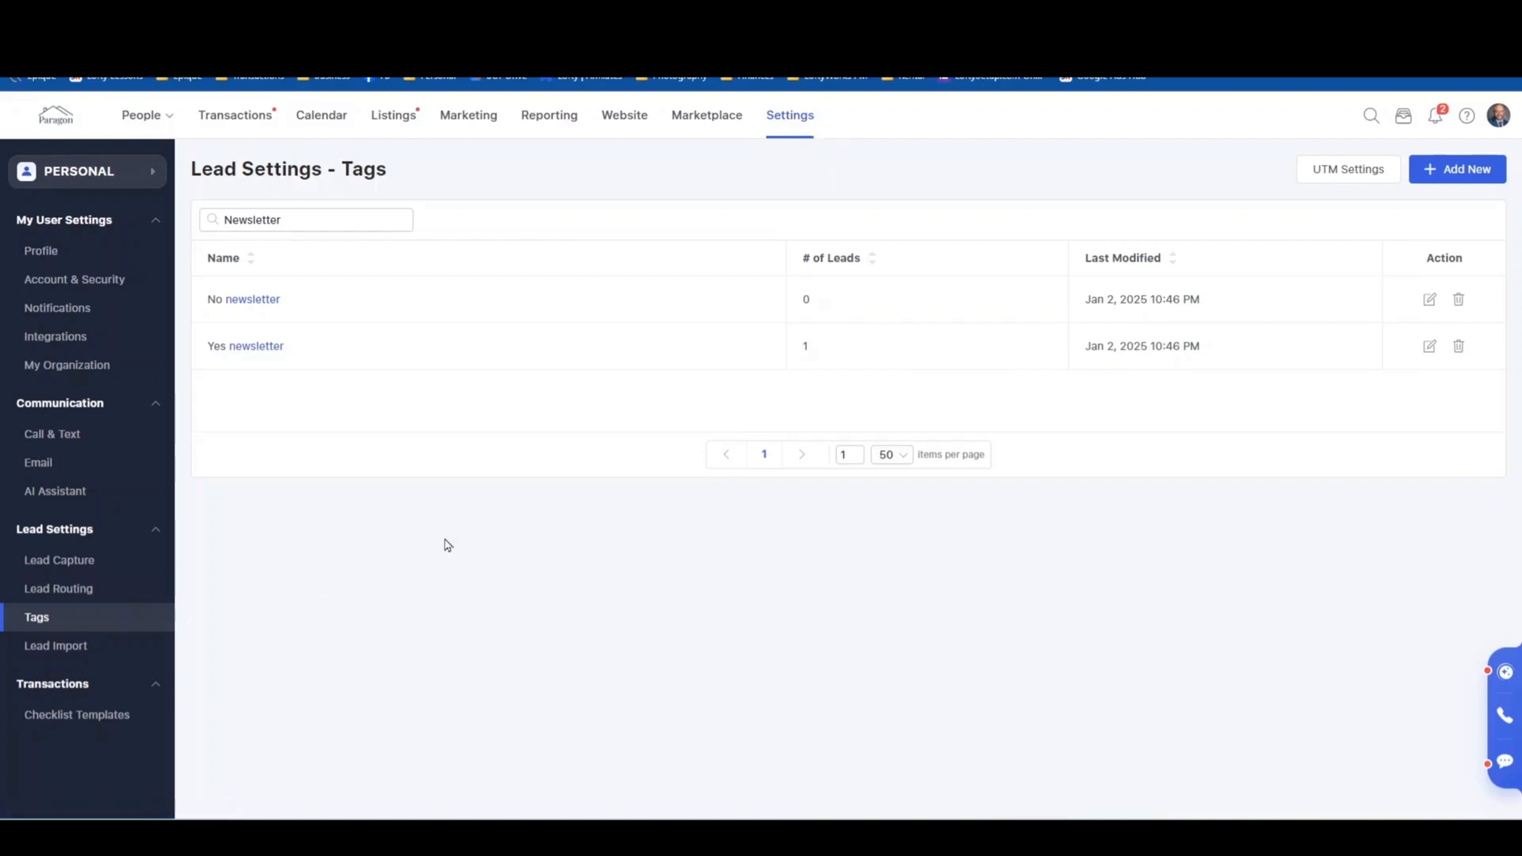
click(1446, 173)
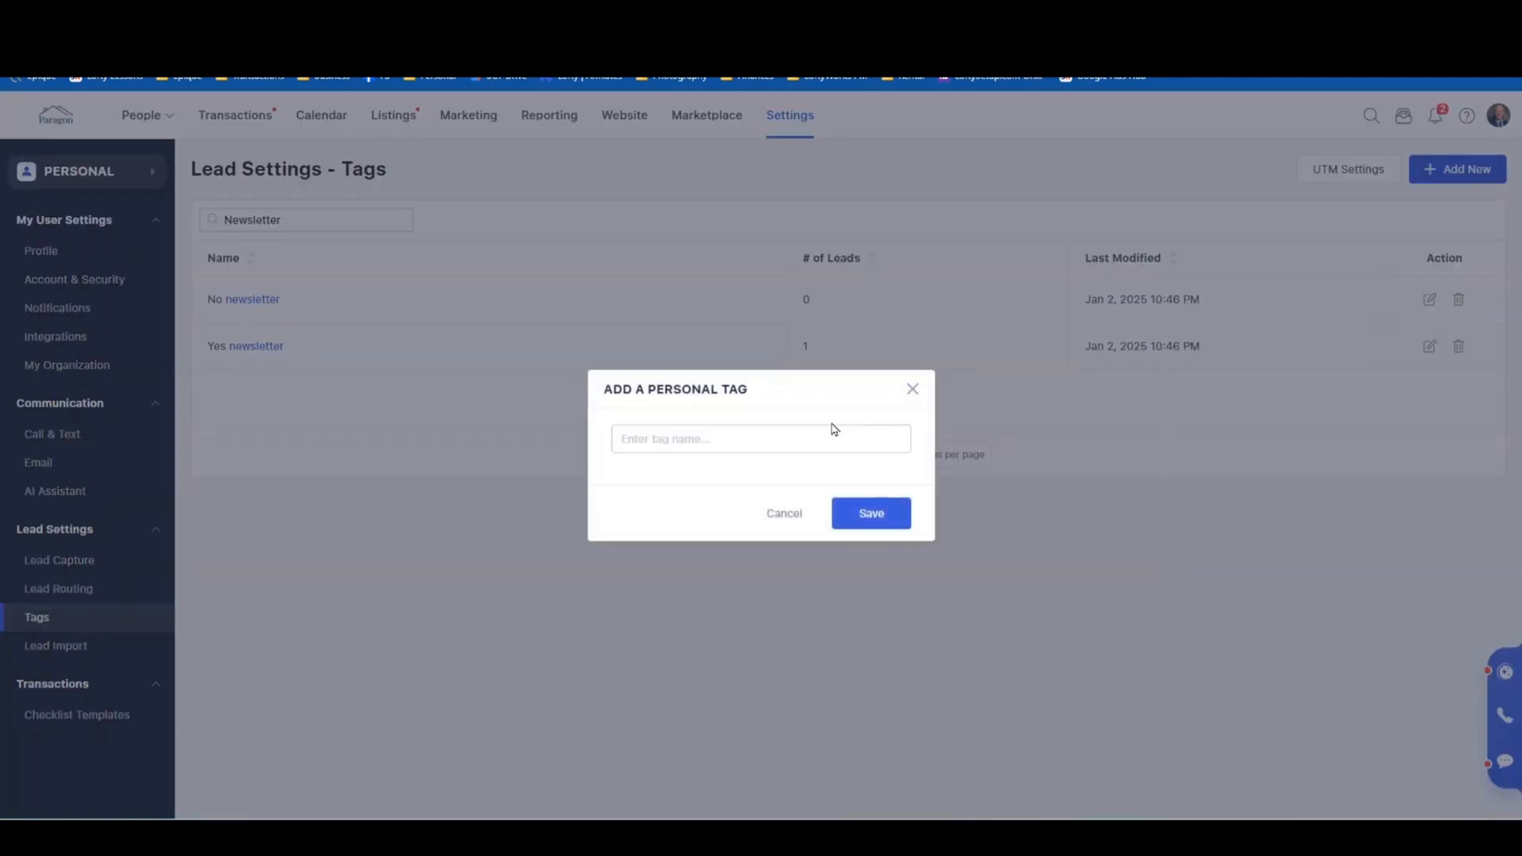
click(796, 516)
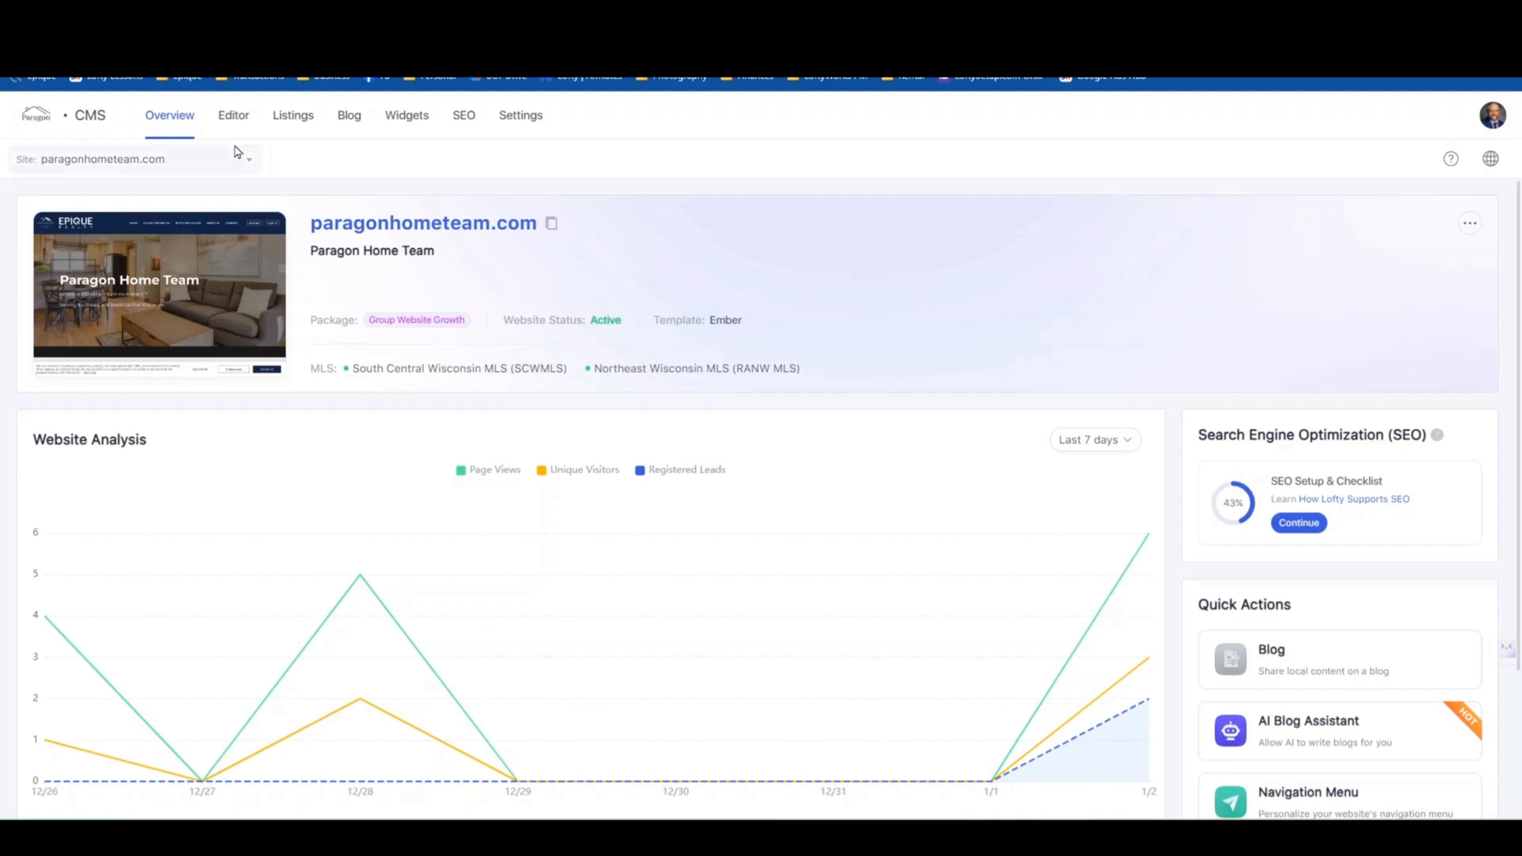
Open the website's lead capture questionnaire settings and find the buyer question list.
click(523, 116)
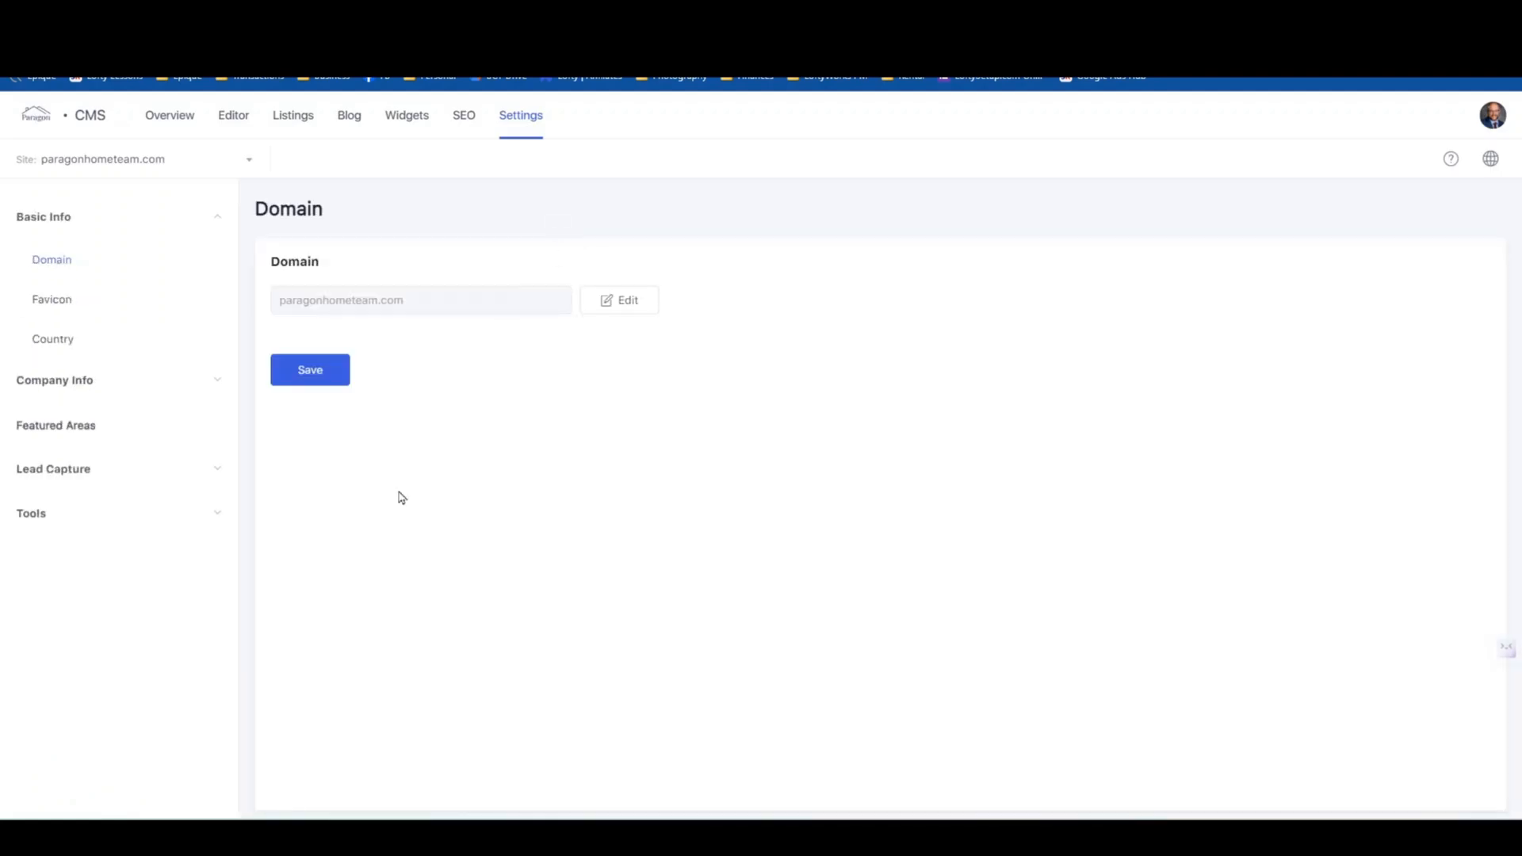
click(62, 474)
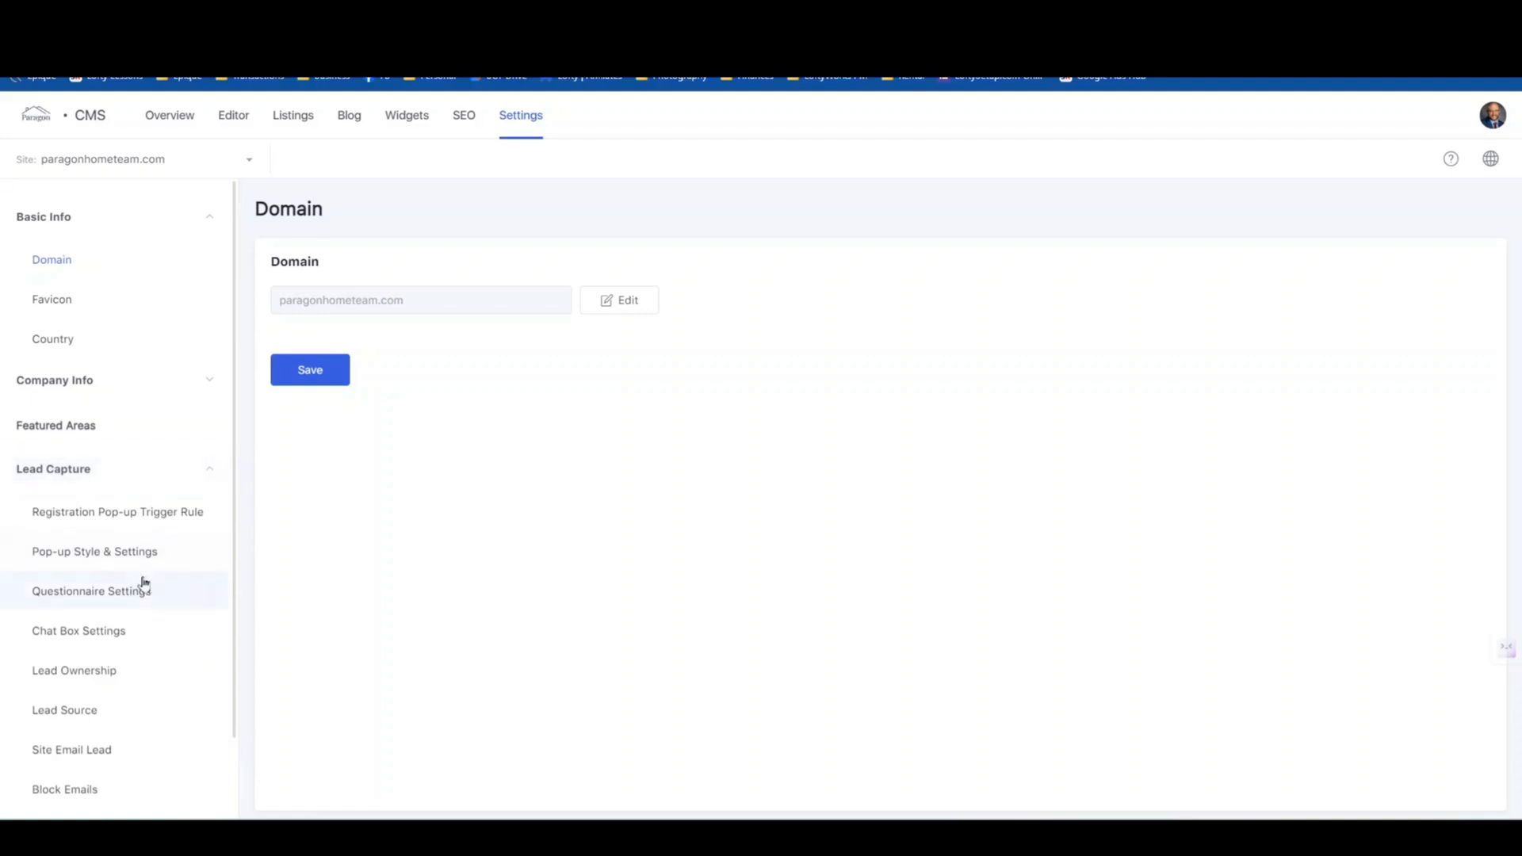
click(70, 595)
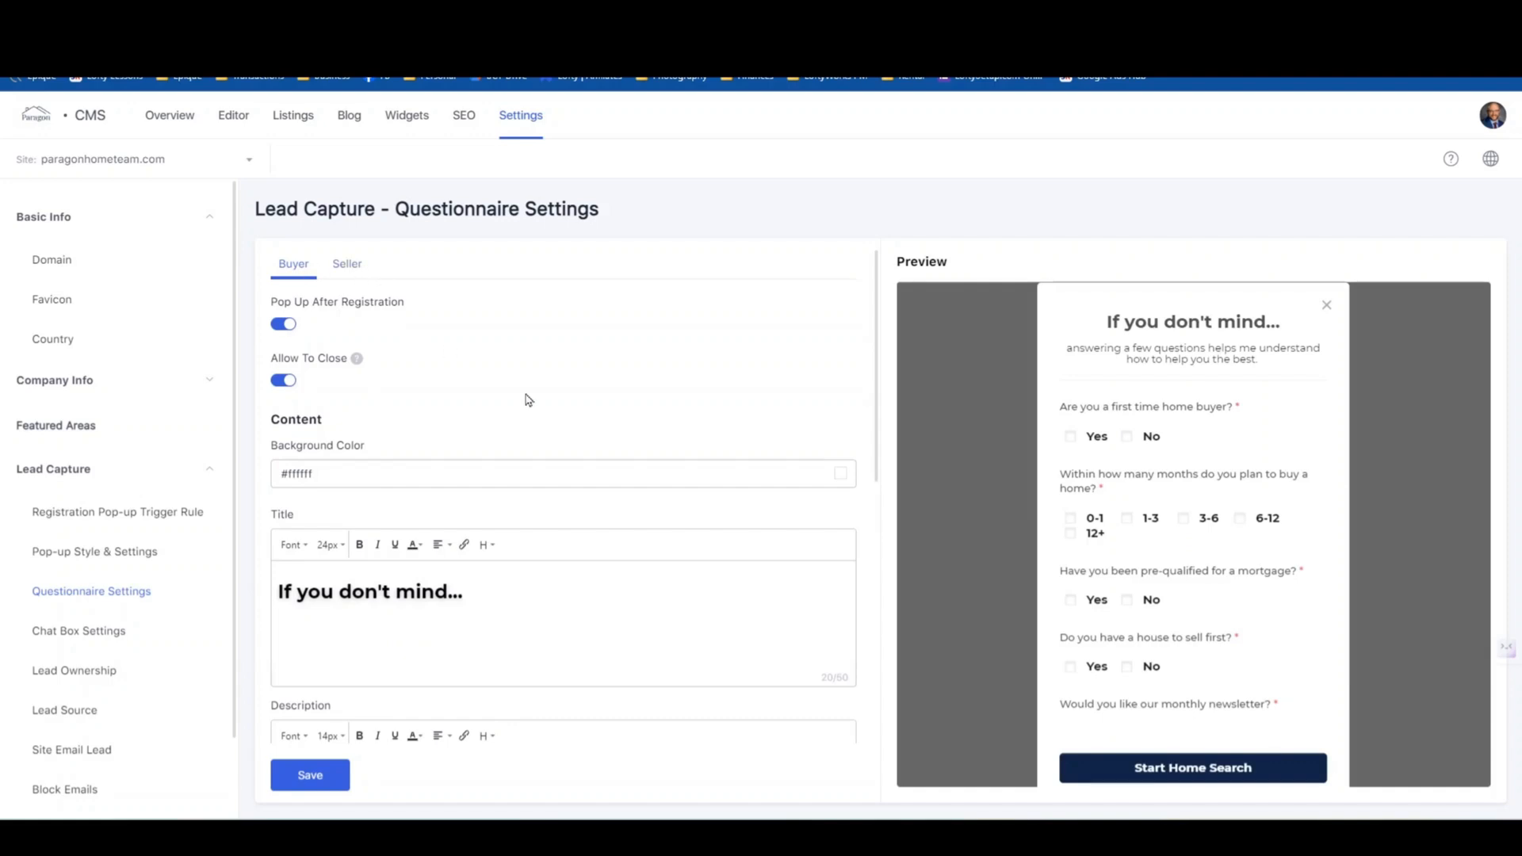
scroll(526, 400, down, 5)
scroll(531, 406, down, 2)
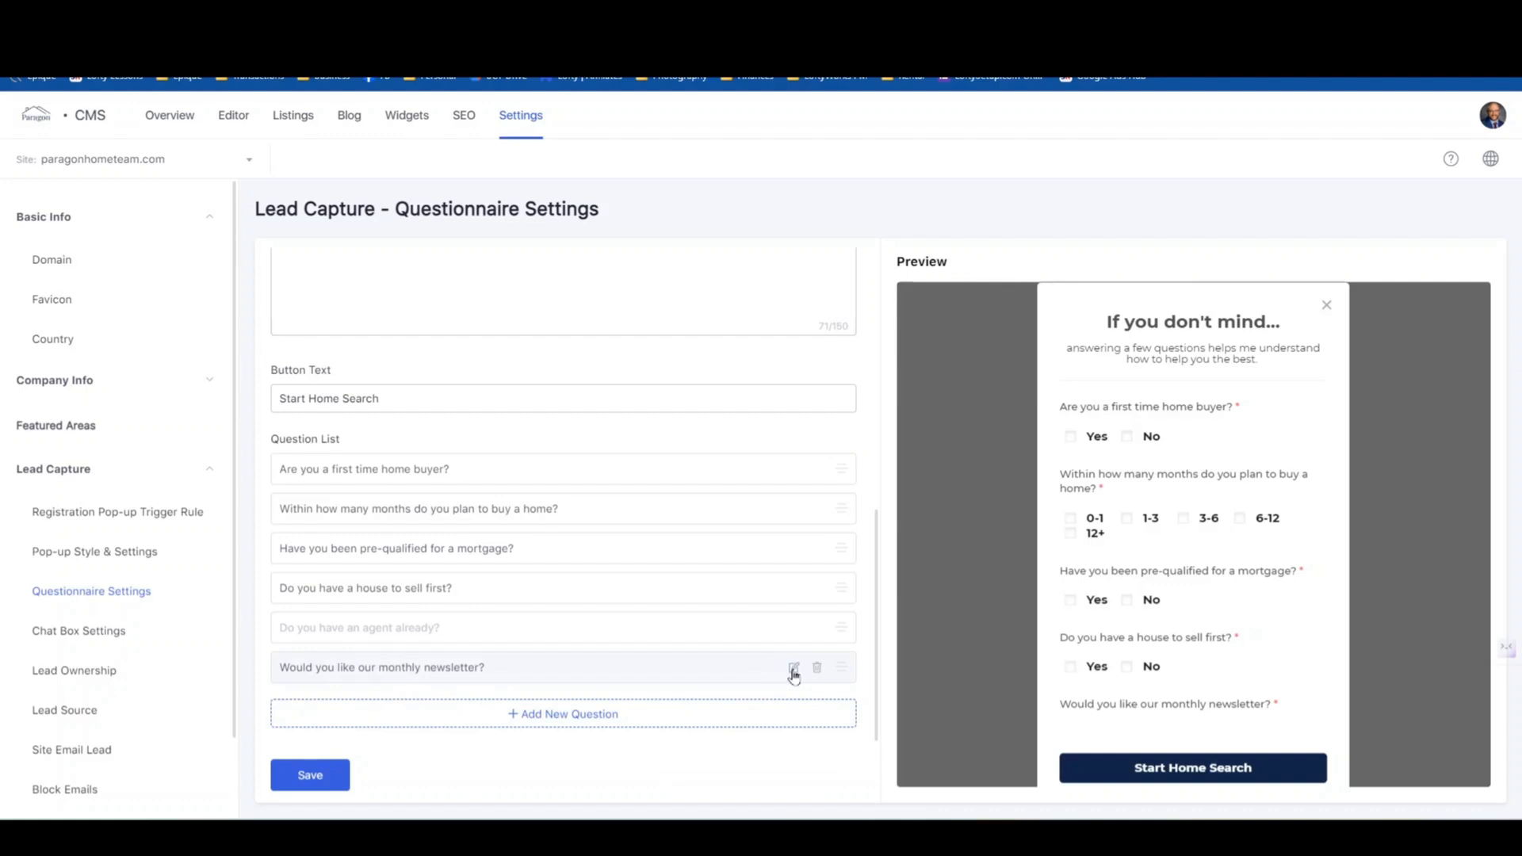
View the buyer's monthly newsletter question and the blank form for a new question, closing both without changes.
click(792, 672)
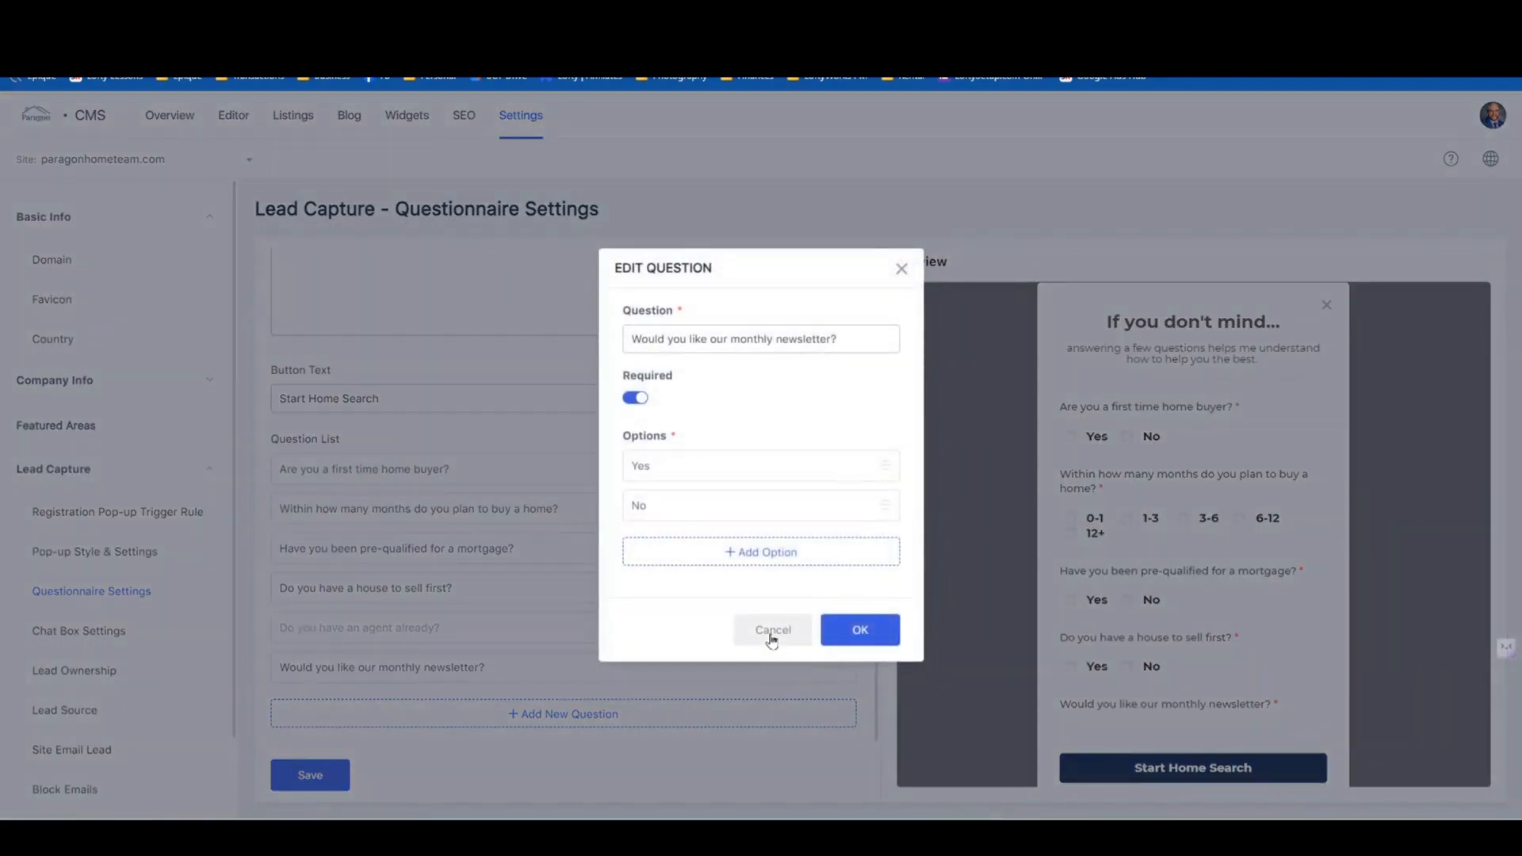
click(771, 624)
click(585, 717)
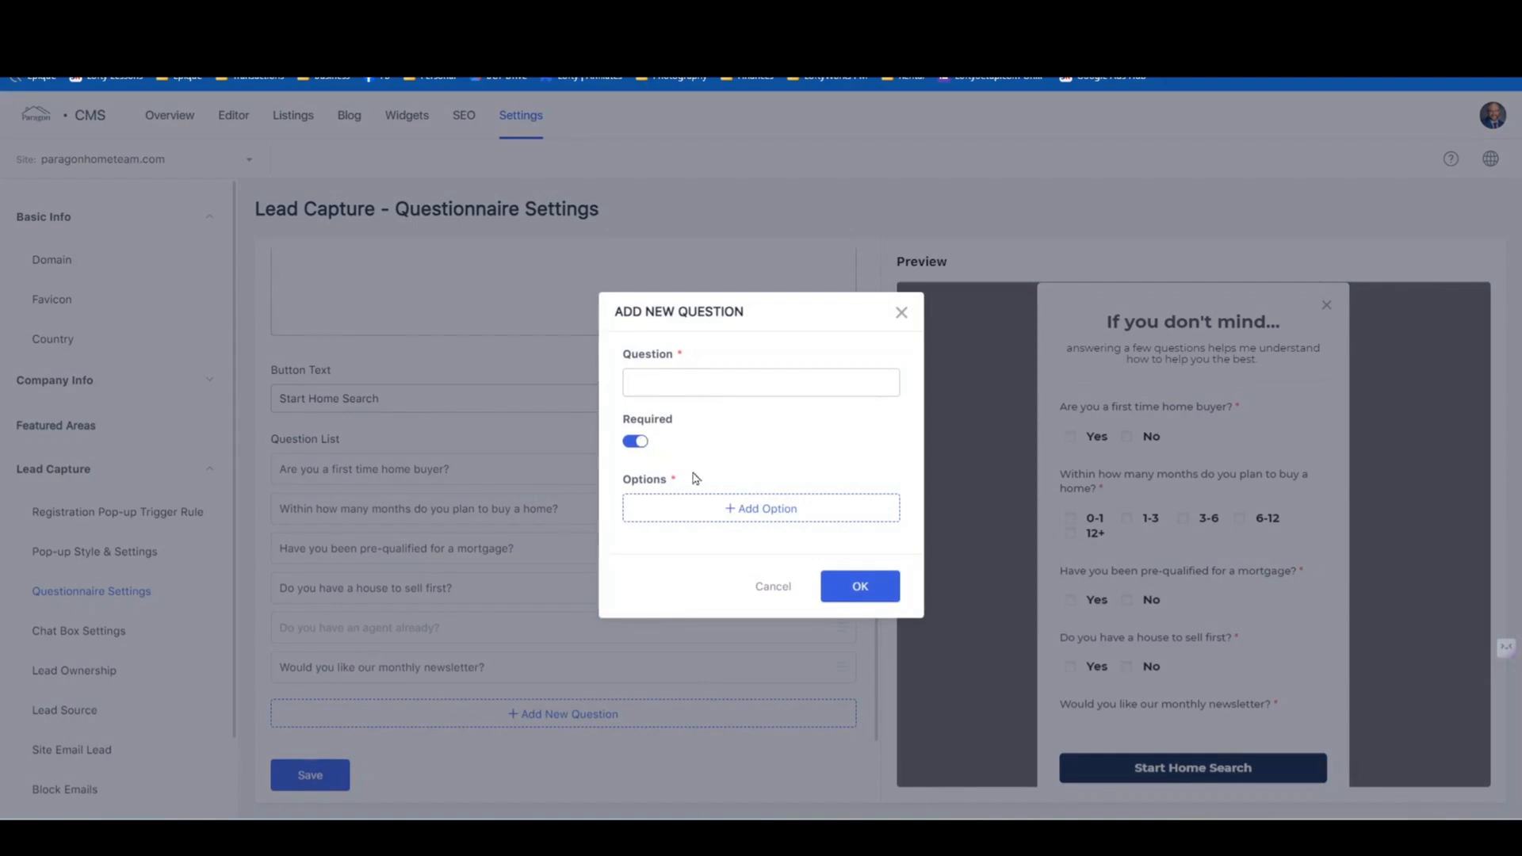
click(769, 585)
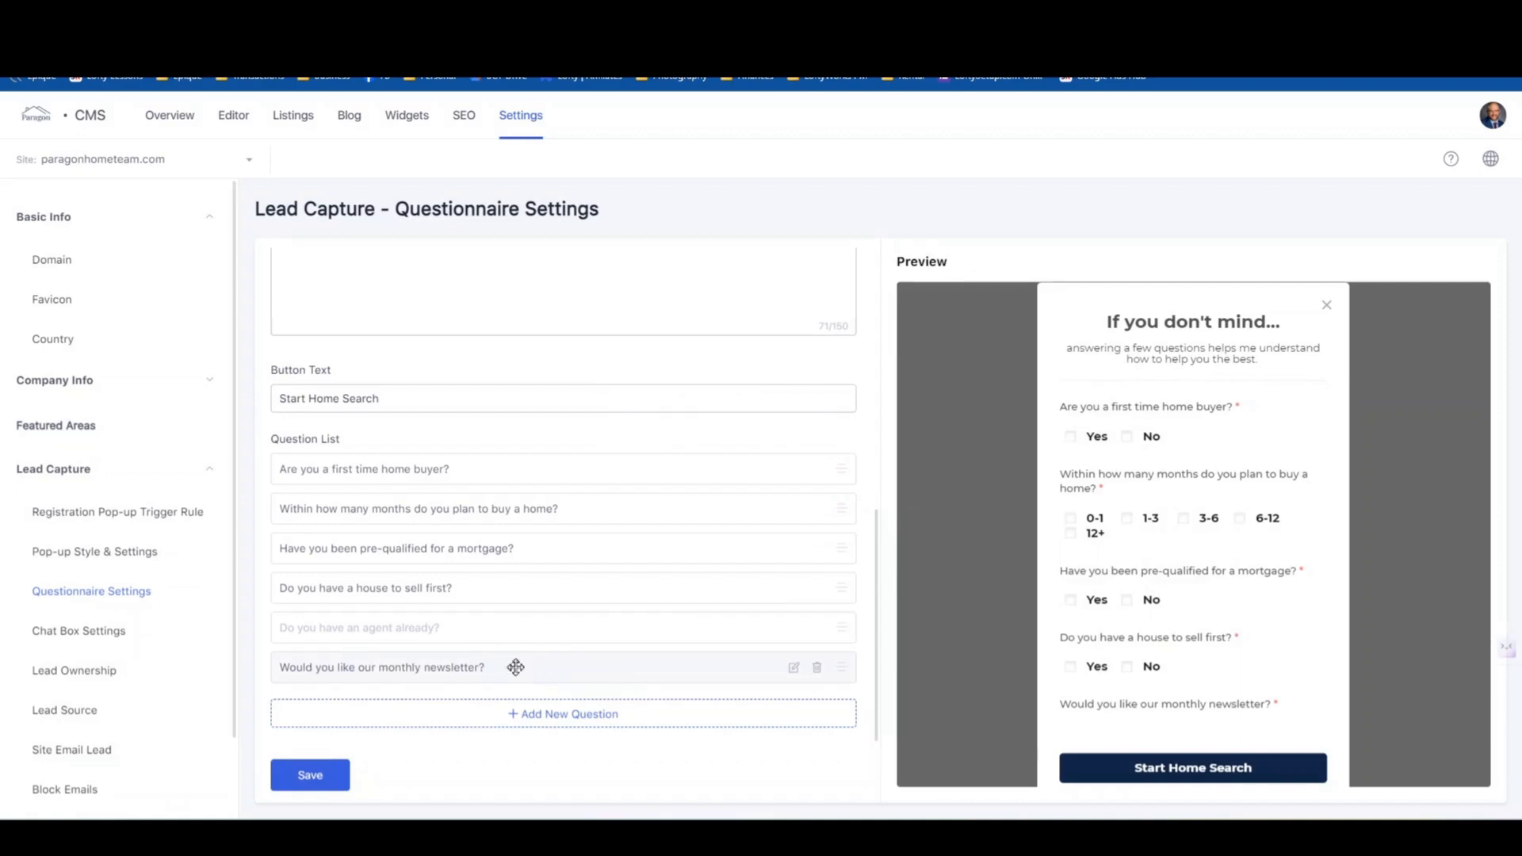
Check the tags assigned to the Yes and No options of the buyer's monthly newsletter question, changing nothing.
click(793, 675)
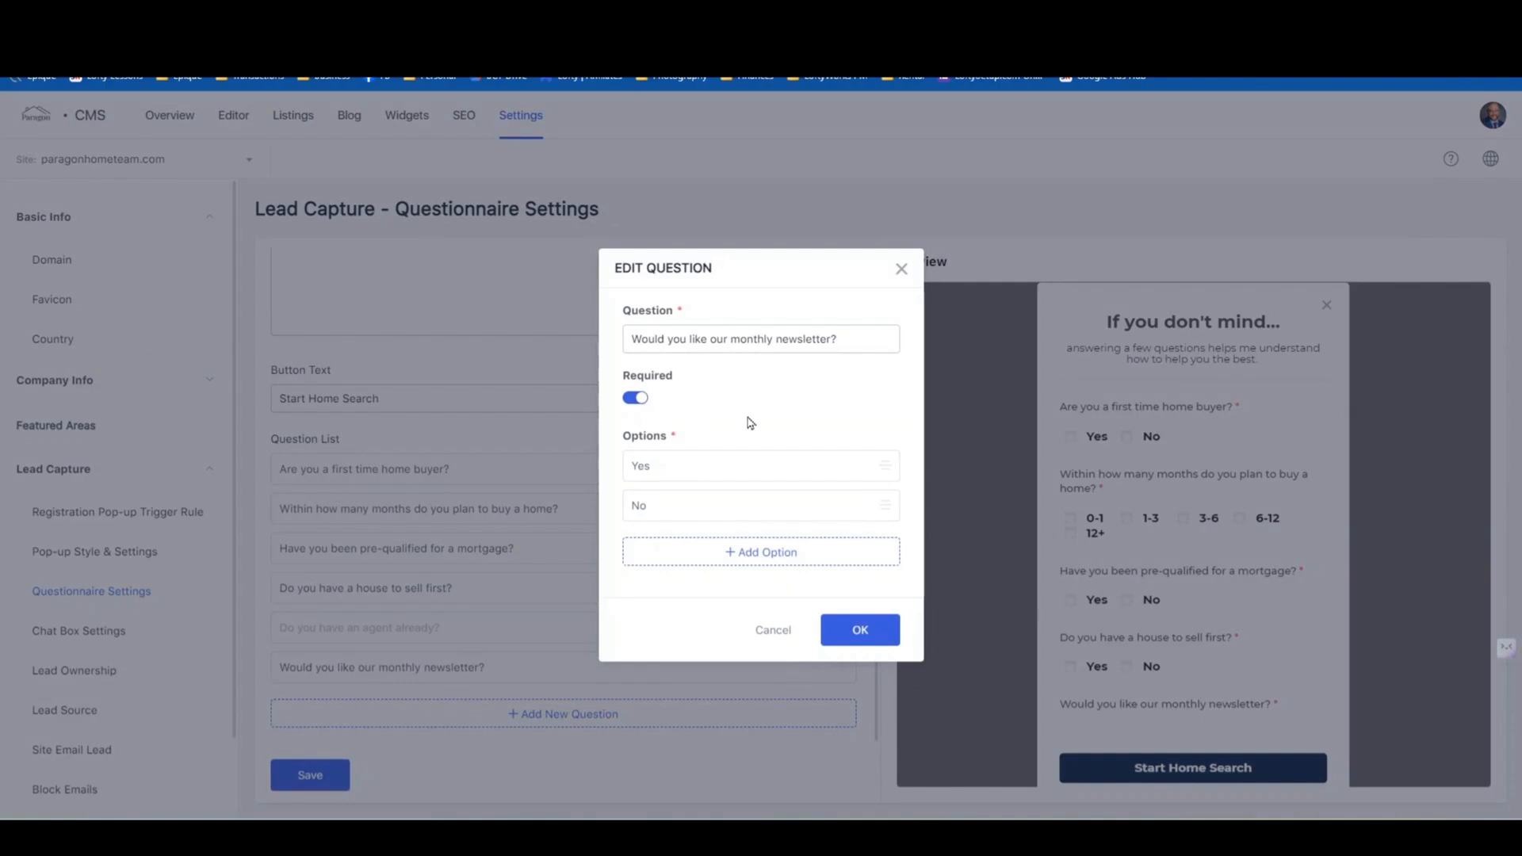
click(840, 468)
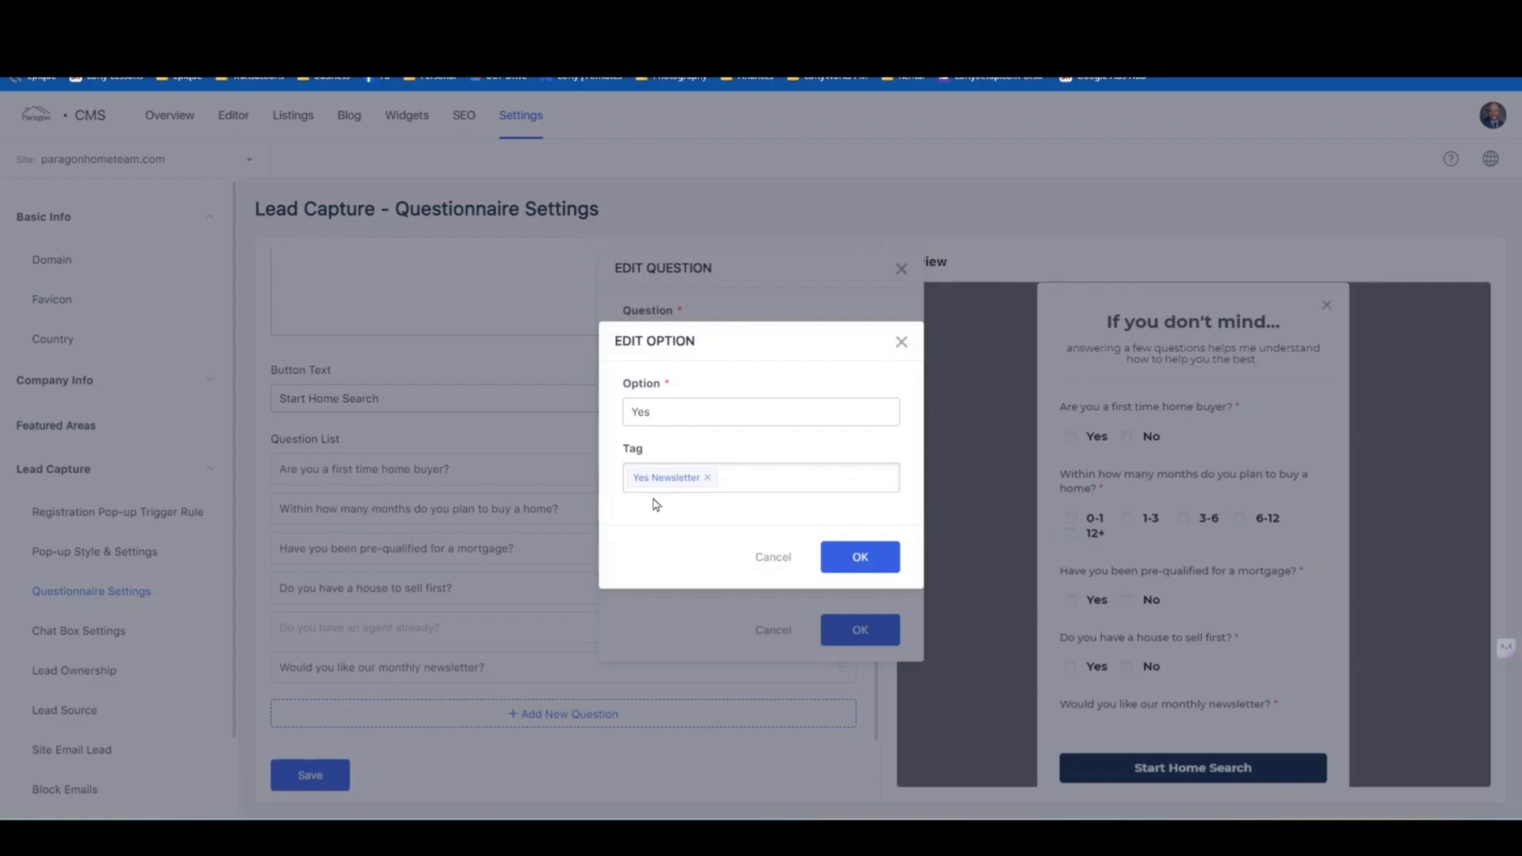
click(782, 561)
click(838, 505)
click(776, 557)
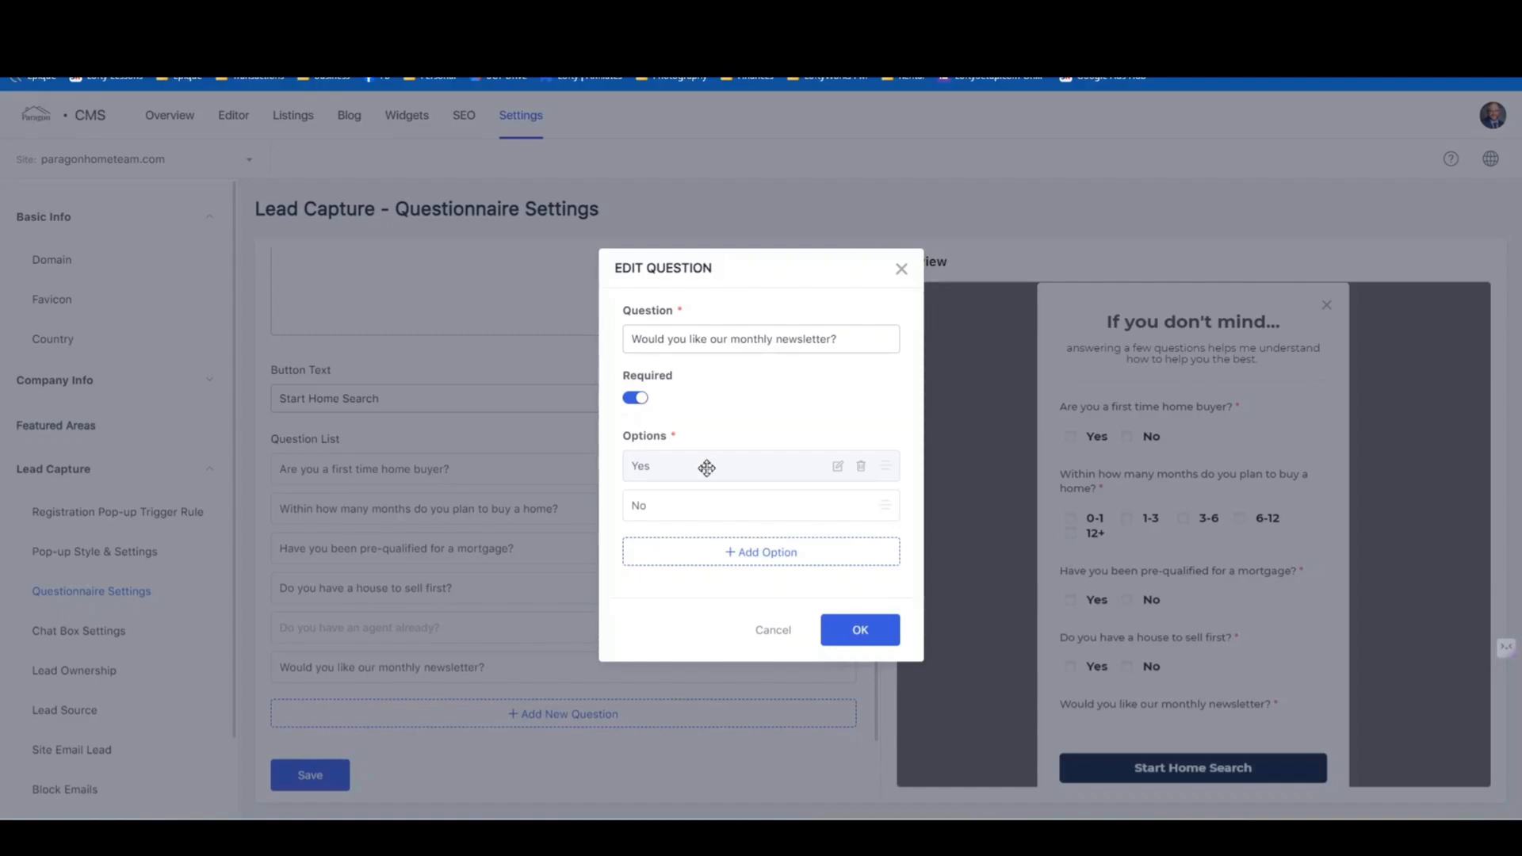
click(769, 628)
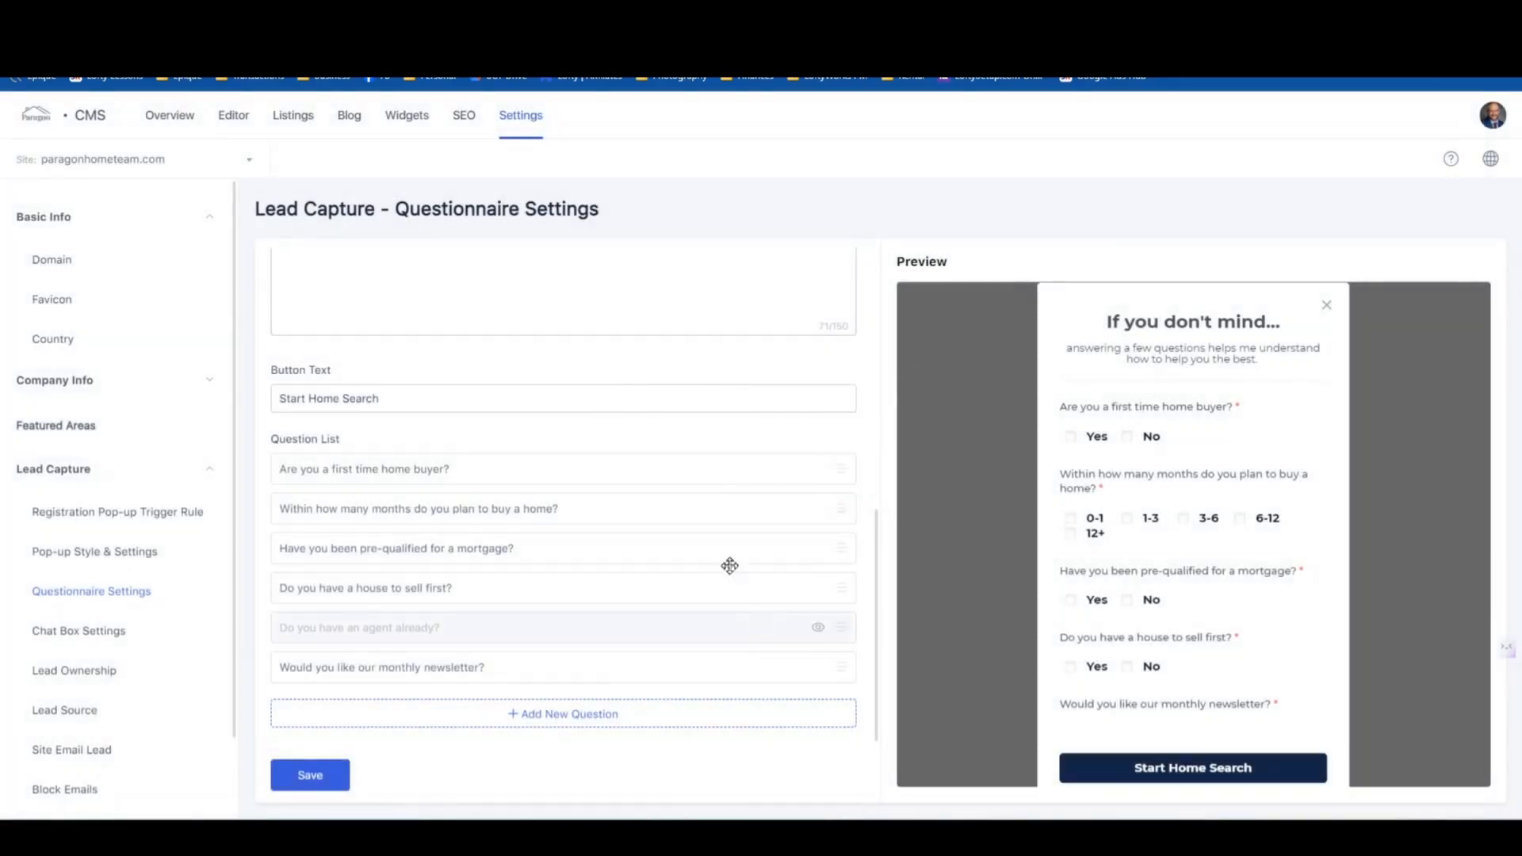
Check the Yes option's tag in the seller questionnaire's monthly newsletter question, then return to the buyer questionnaire.
scroll(537, 454, up, 6)
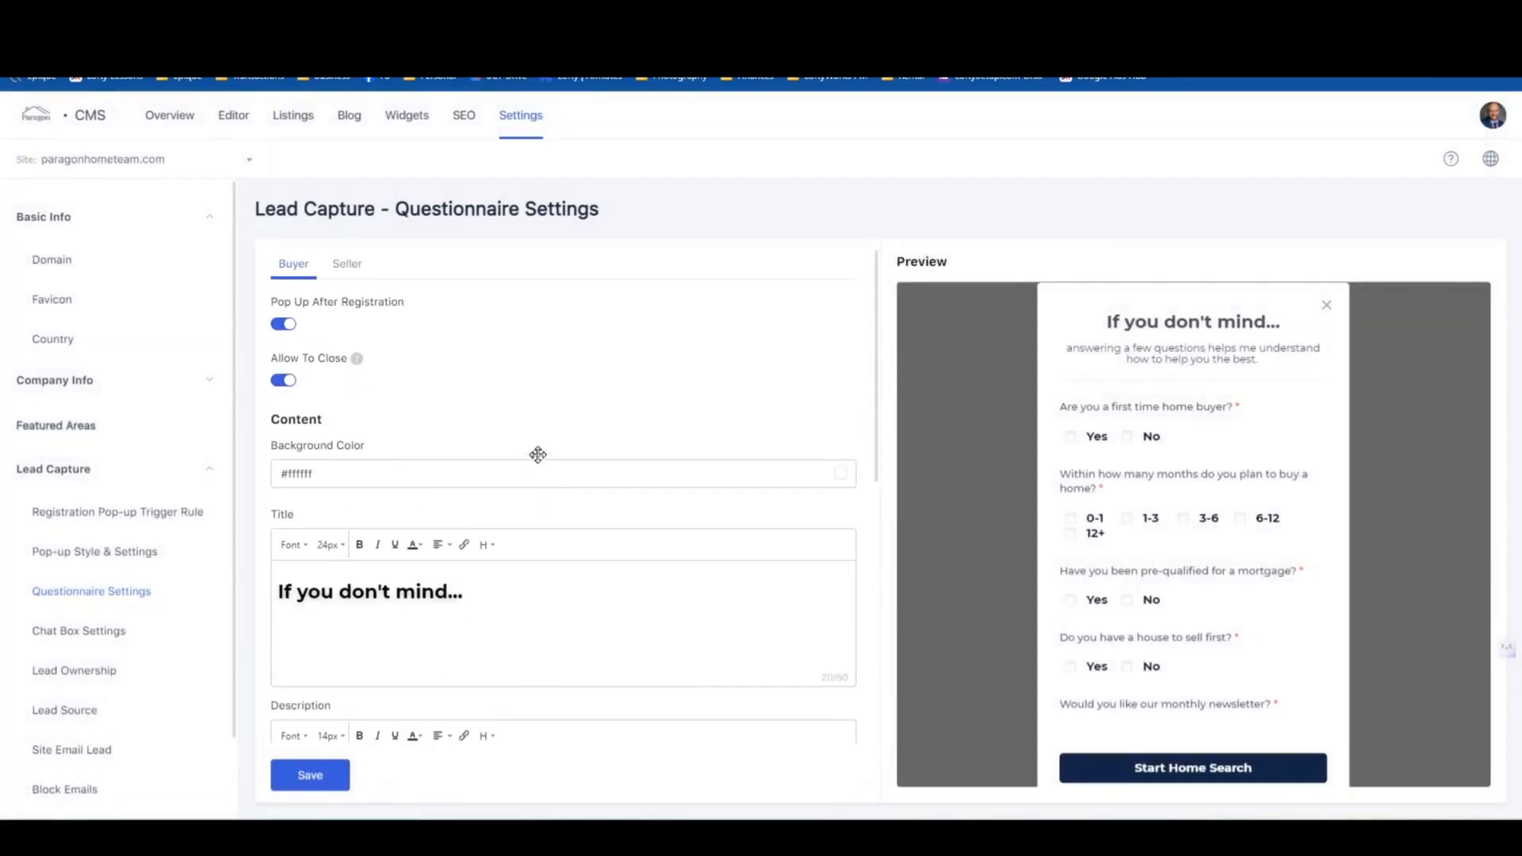
click(357, 269)
scroll(561, 523, down, 8)
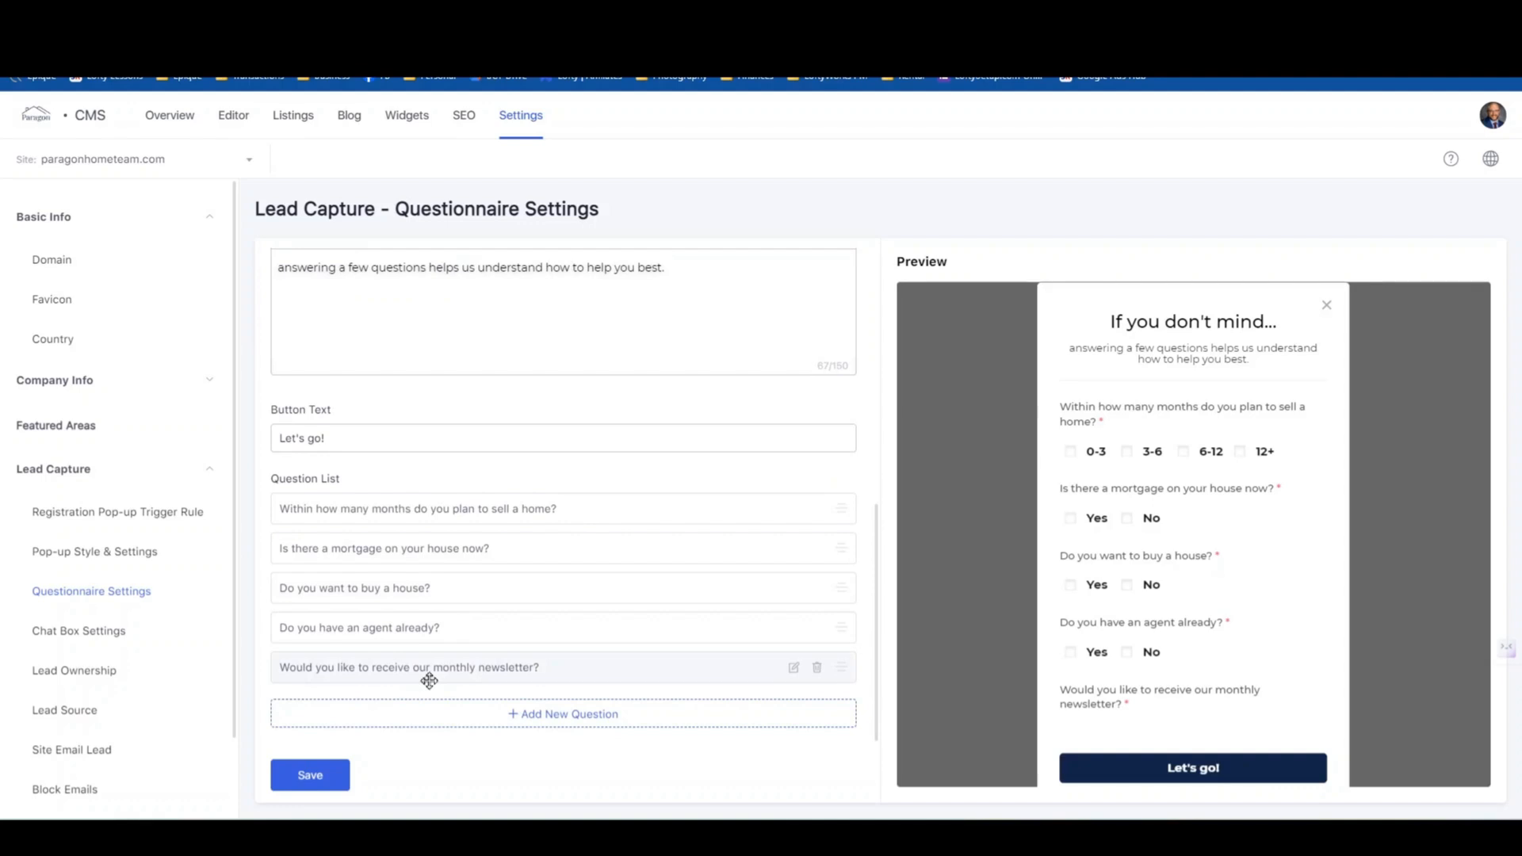
click(794, 670)
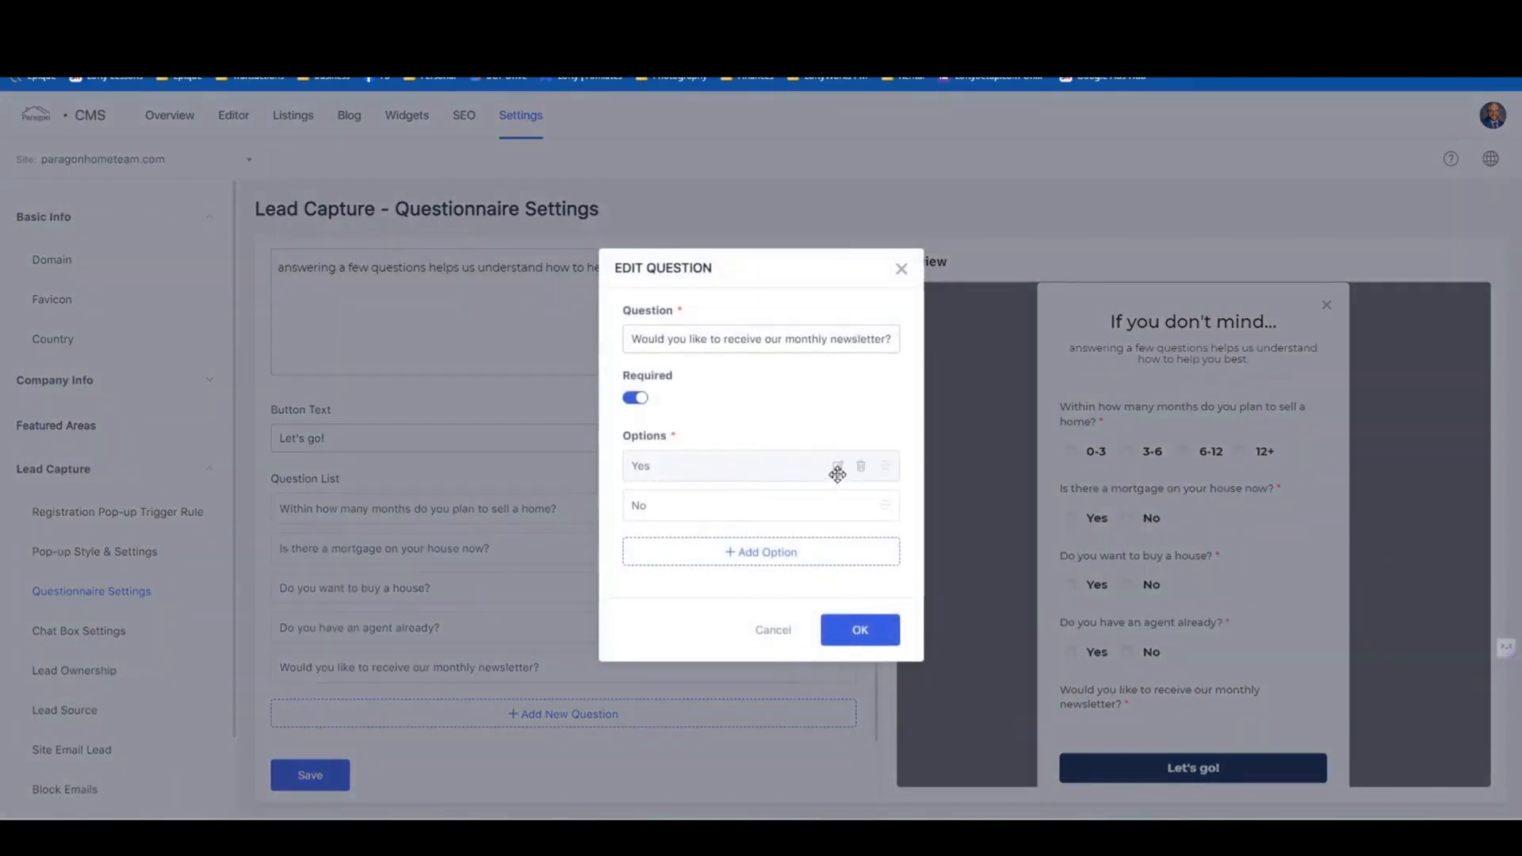
click(838, 468)
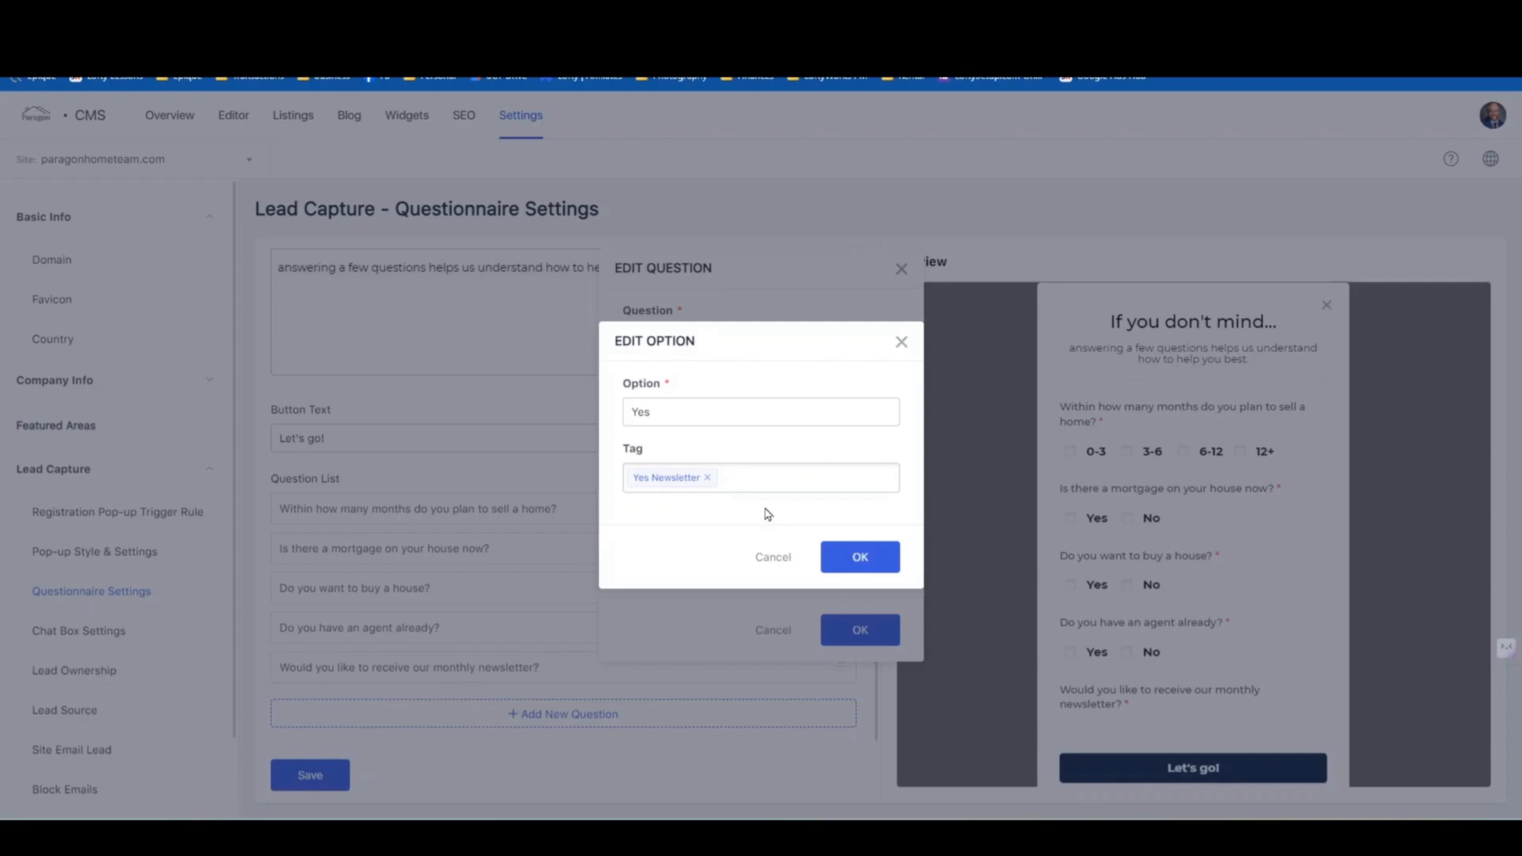
click(772, 556)
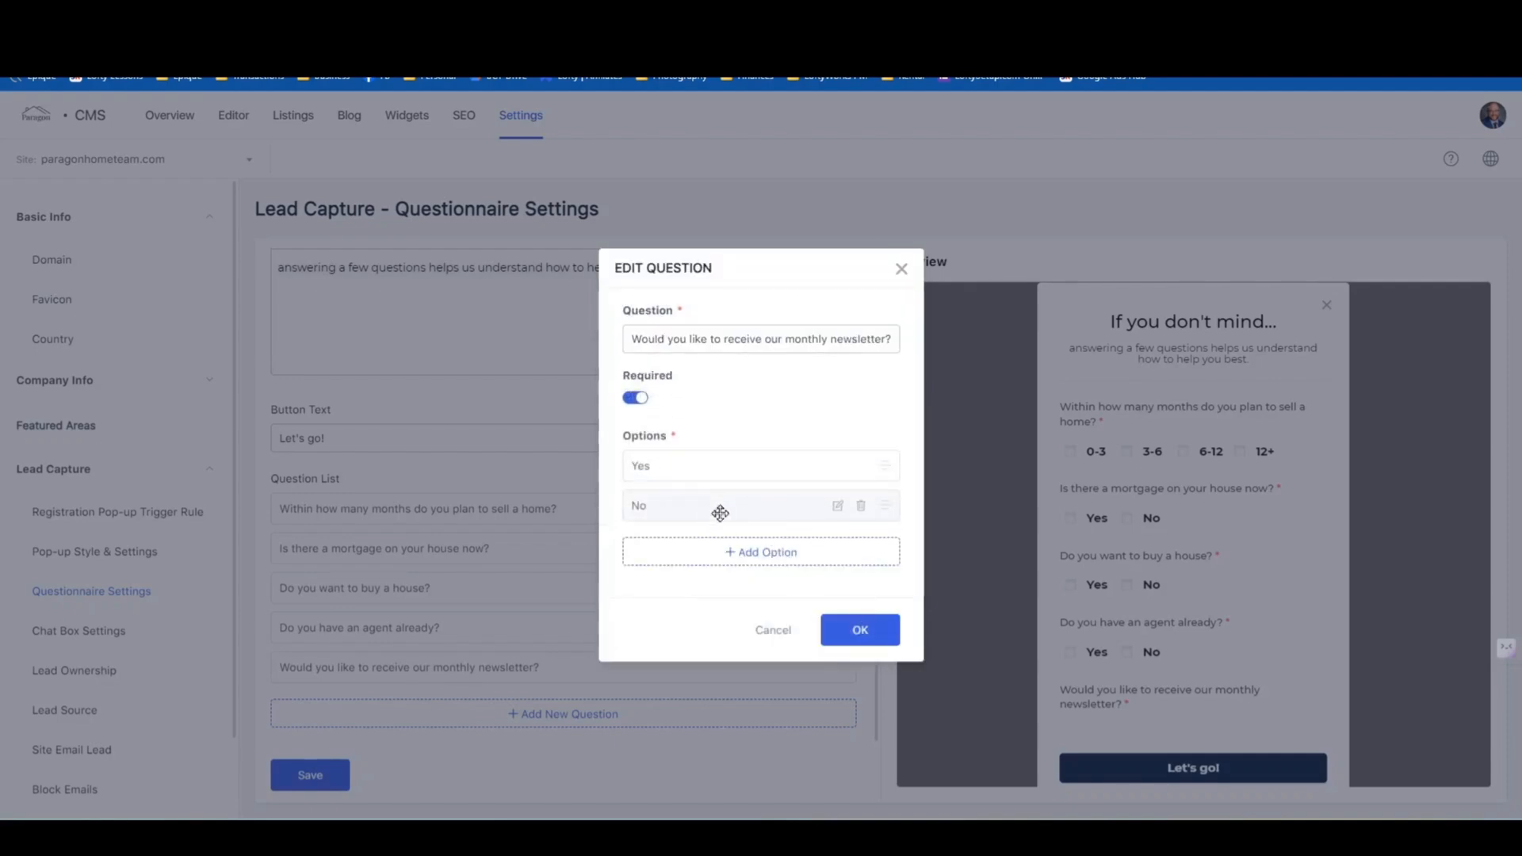
click(777, 626)
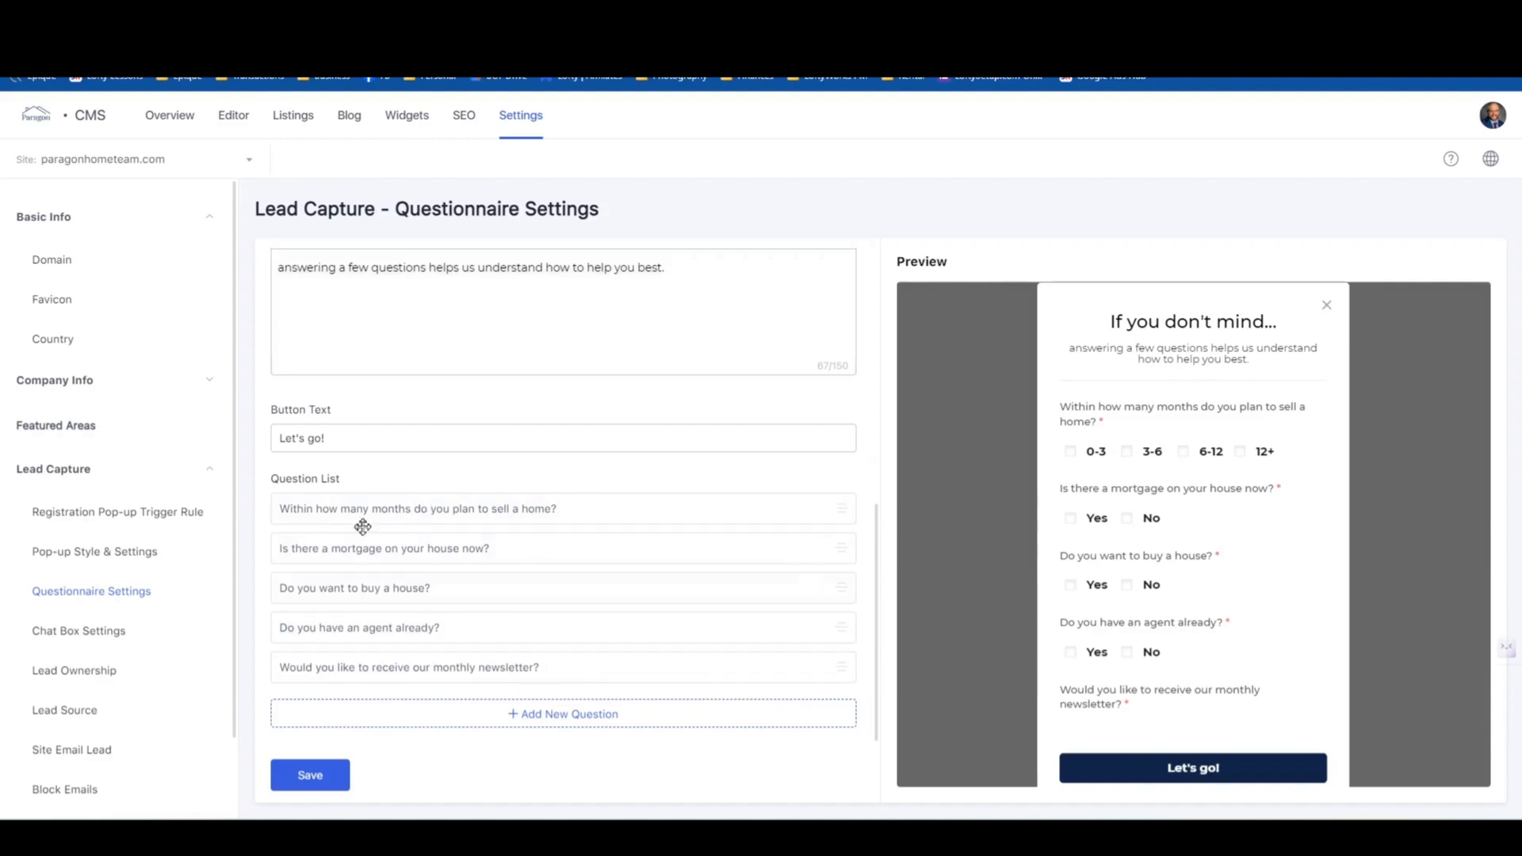
scroll(363, 523, up, 5)
scroll(363, 508, up, 2)
click(291, 264)
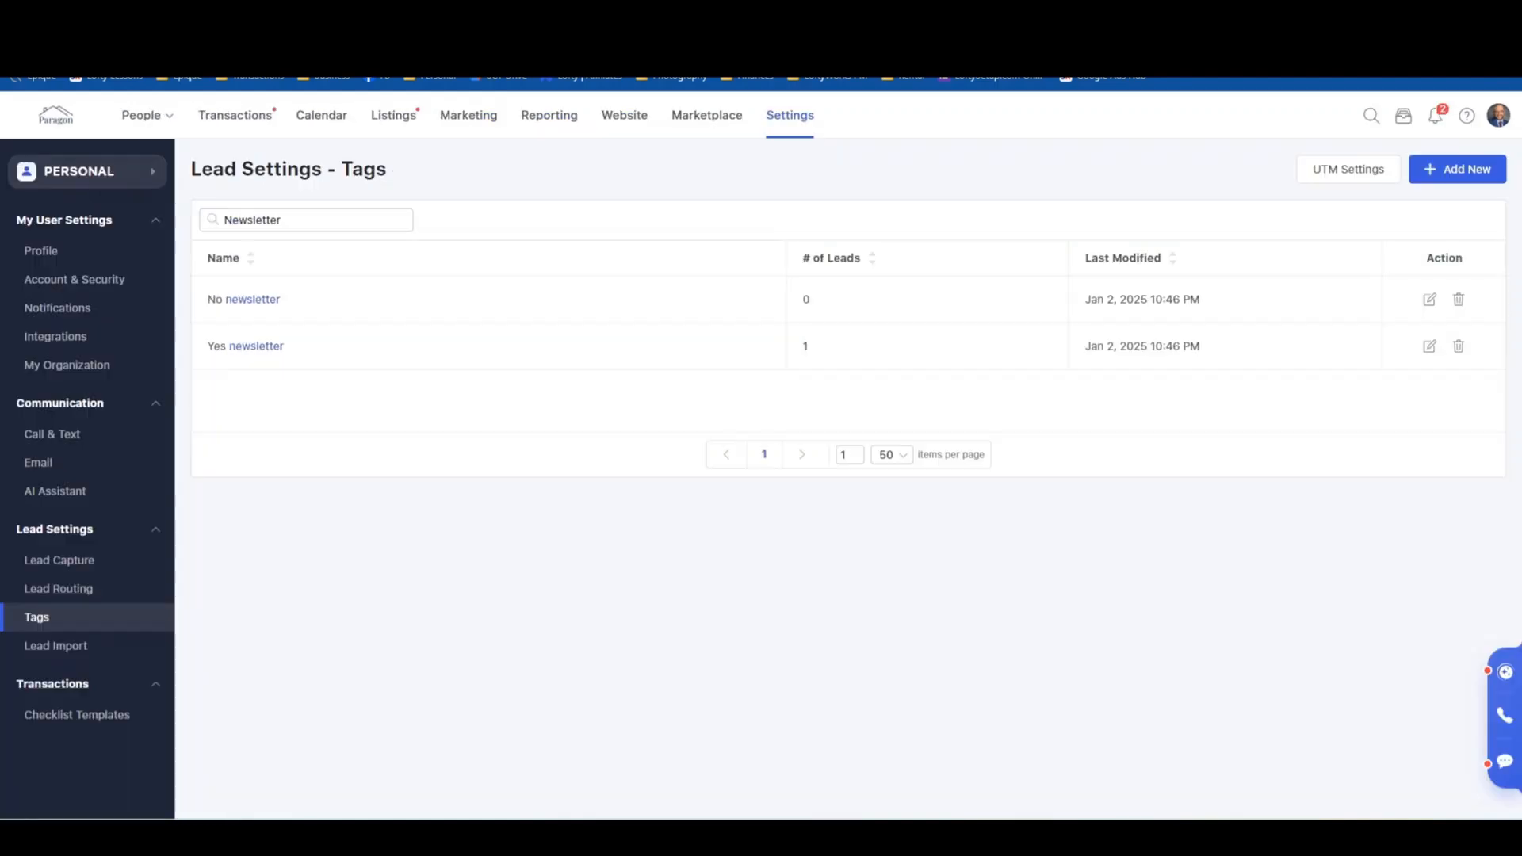
Open the marketing Smart Plans and look through the office and company plans, ending on the personal plans.
click(469, 118)
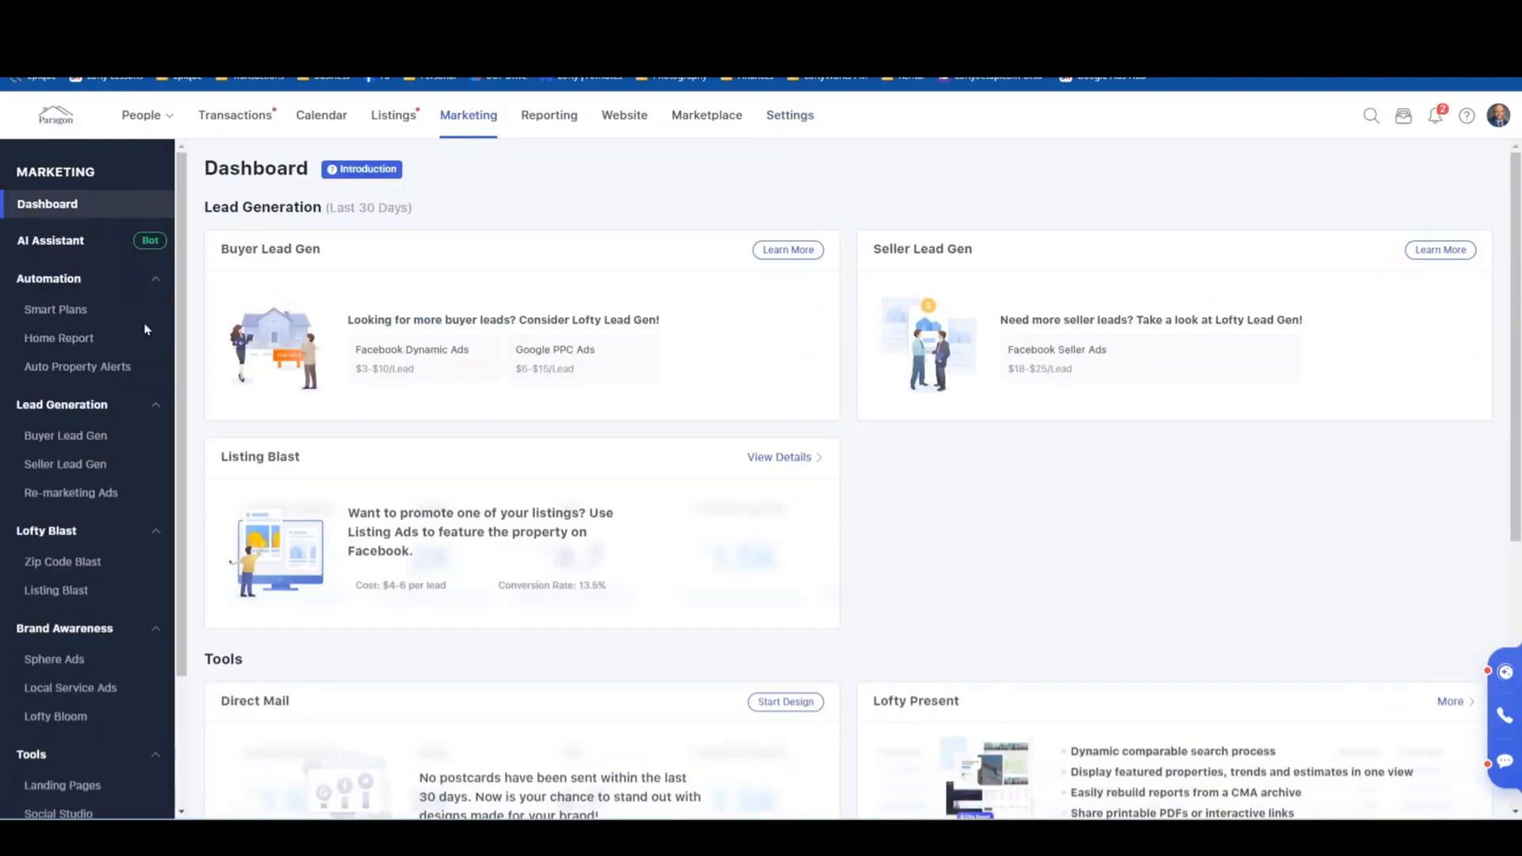
click(67, 311)
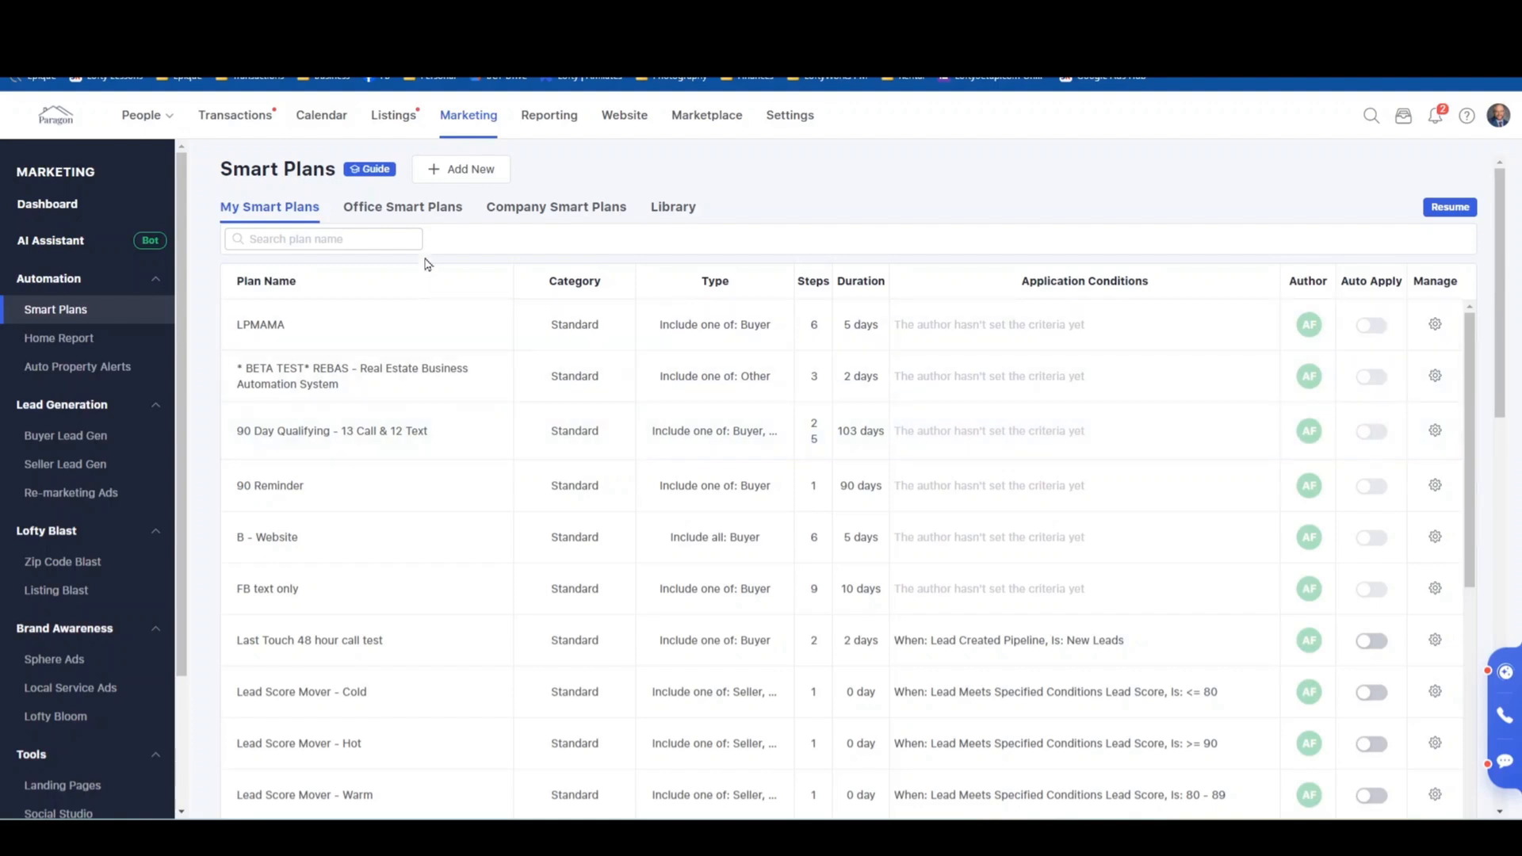
click(410, 213)
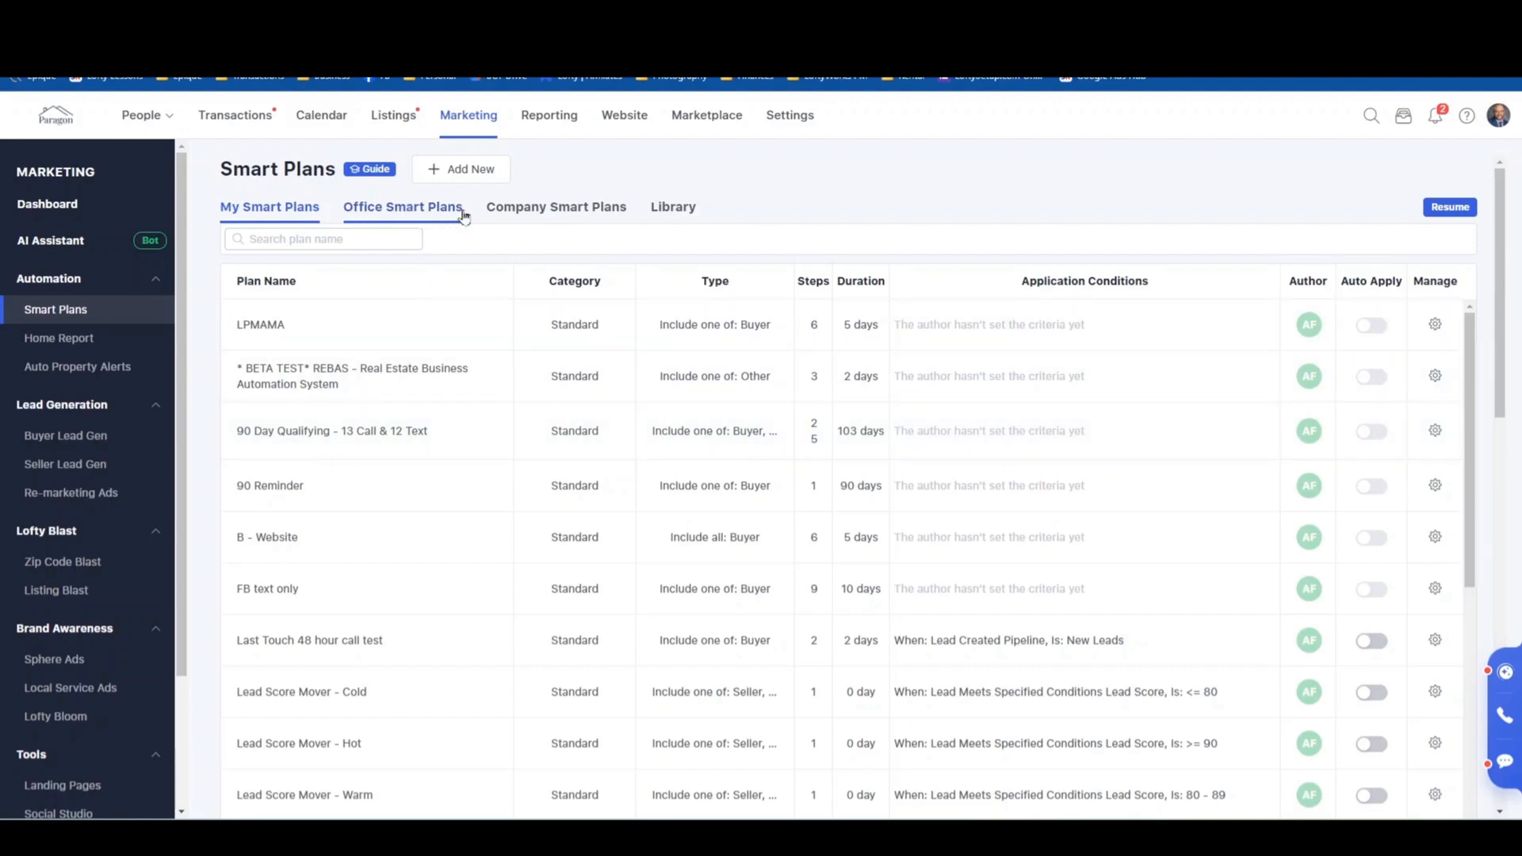
click(528, 212)
click(269, 207)
Start a new personal smart plan in the Valentine's Day category and name it "Training Newsletter Form".
click(447, 169)
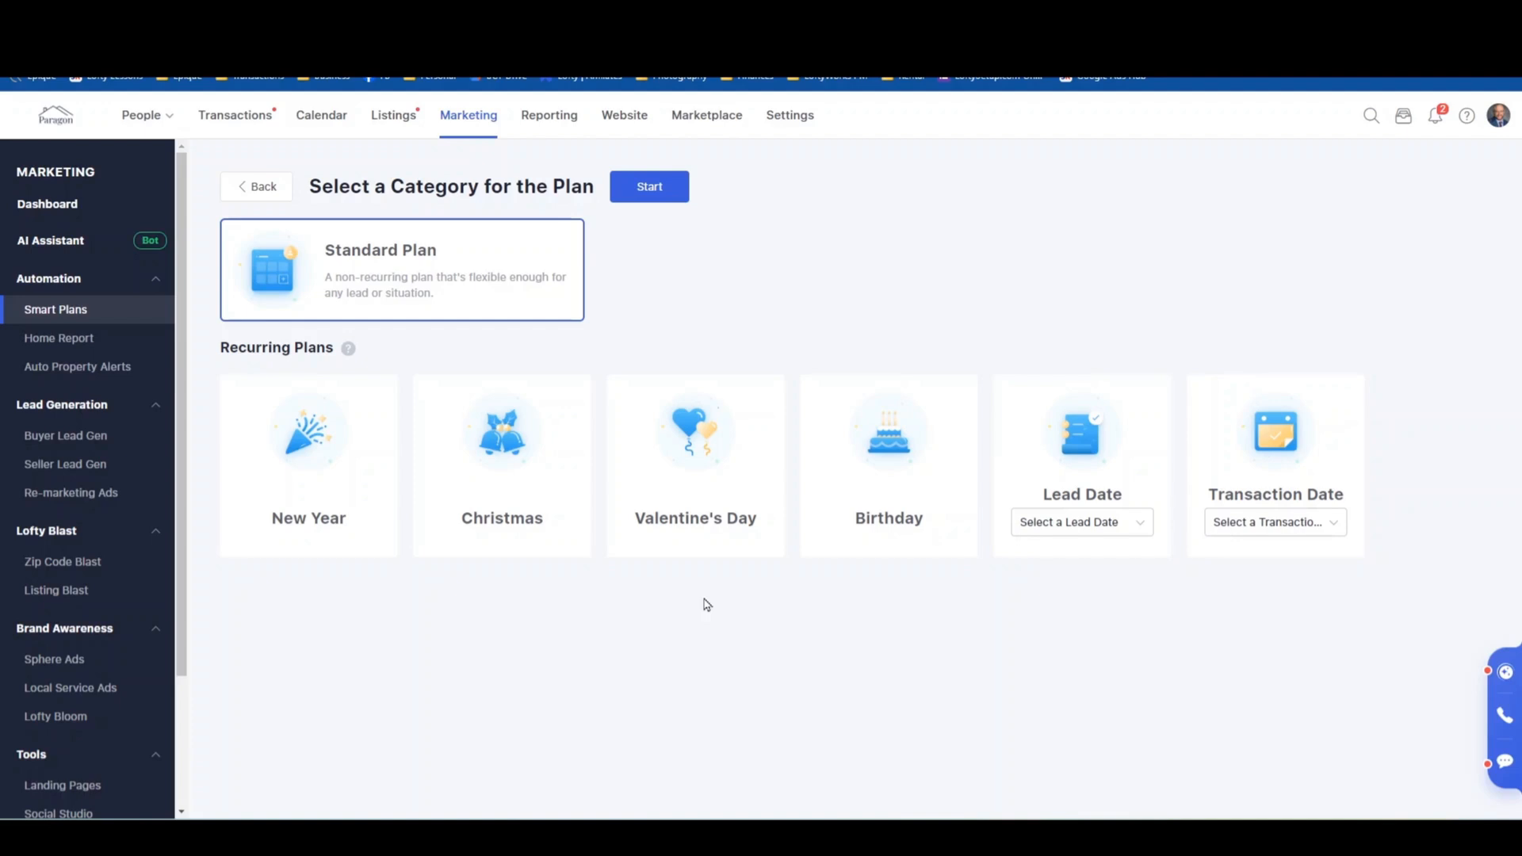
click(658, 466)
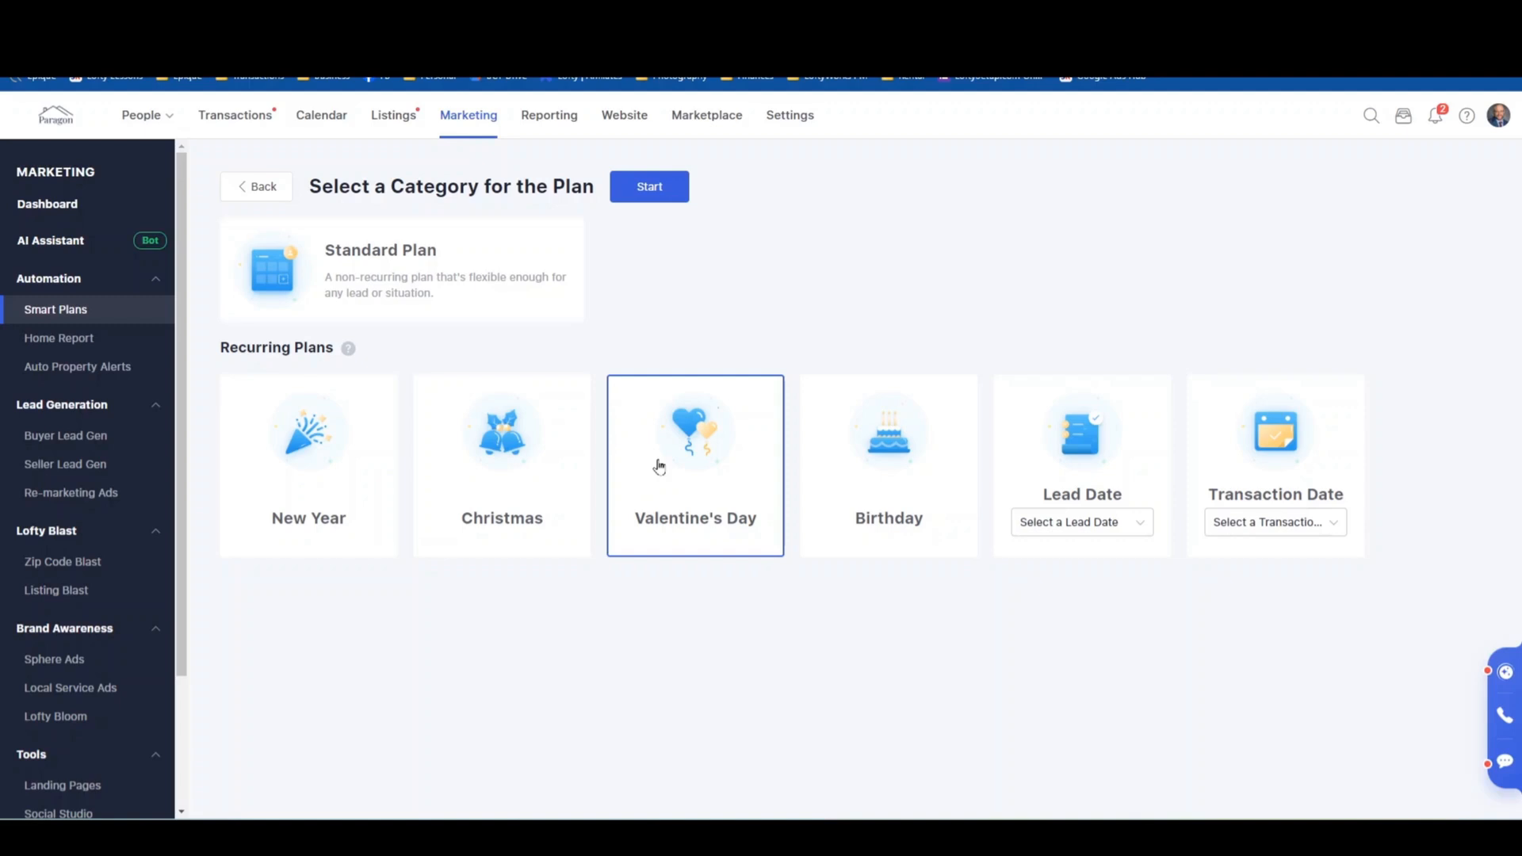
click(644, 189)
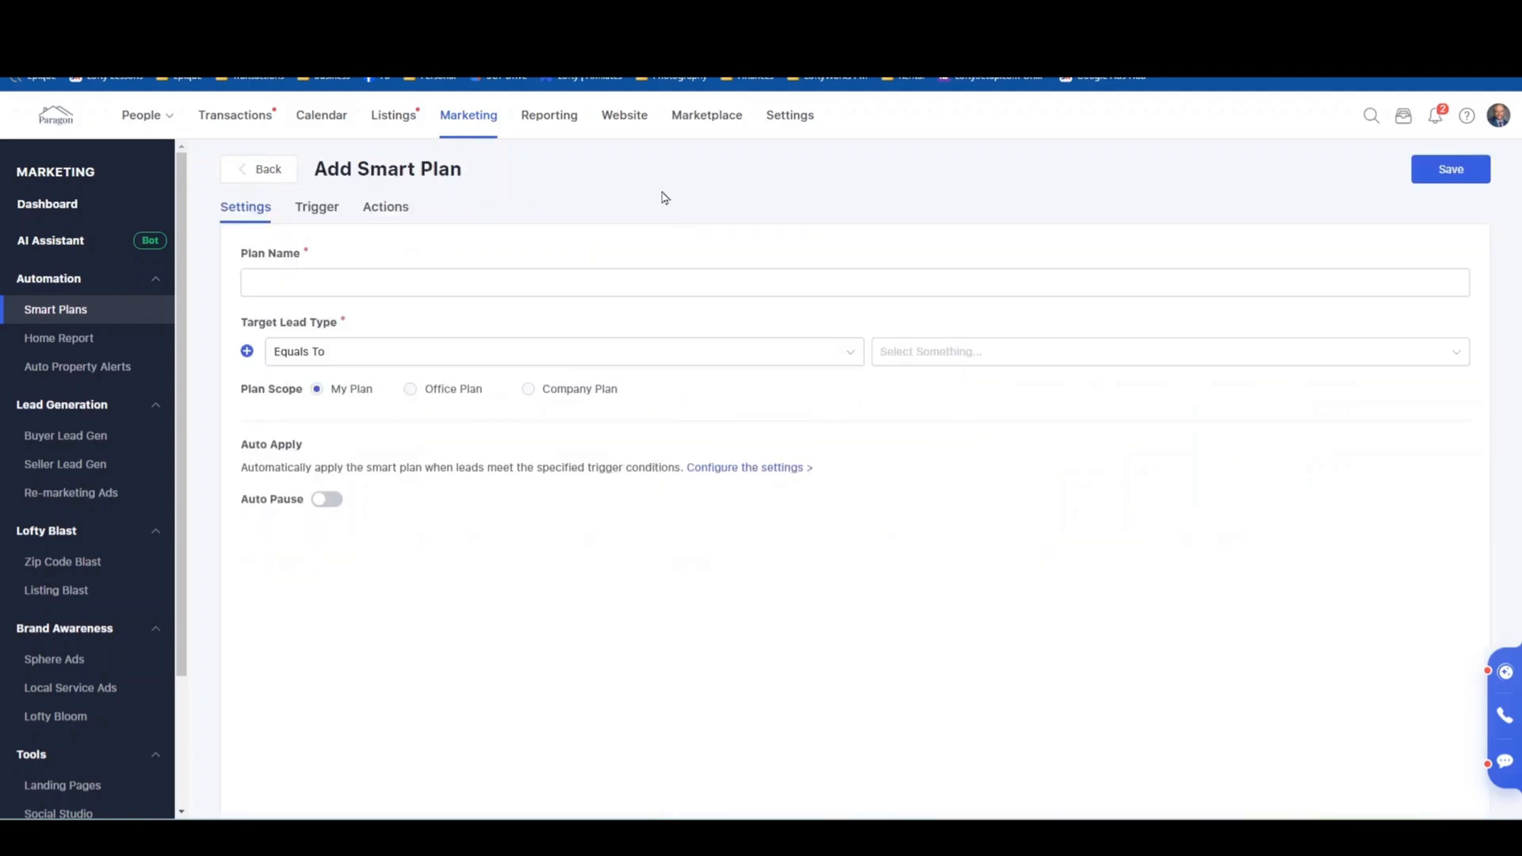
click(560, 280)
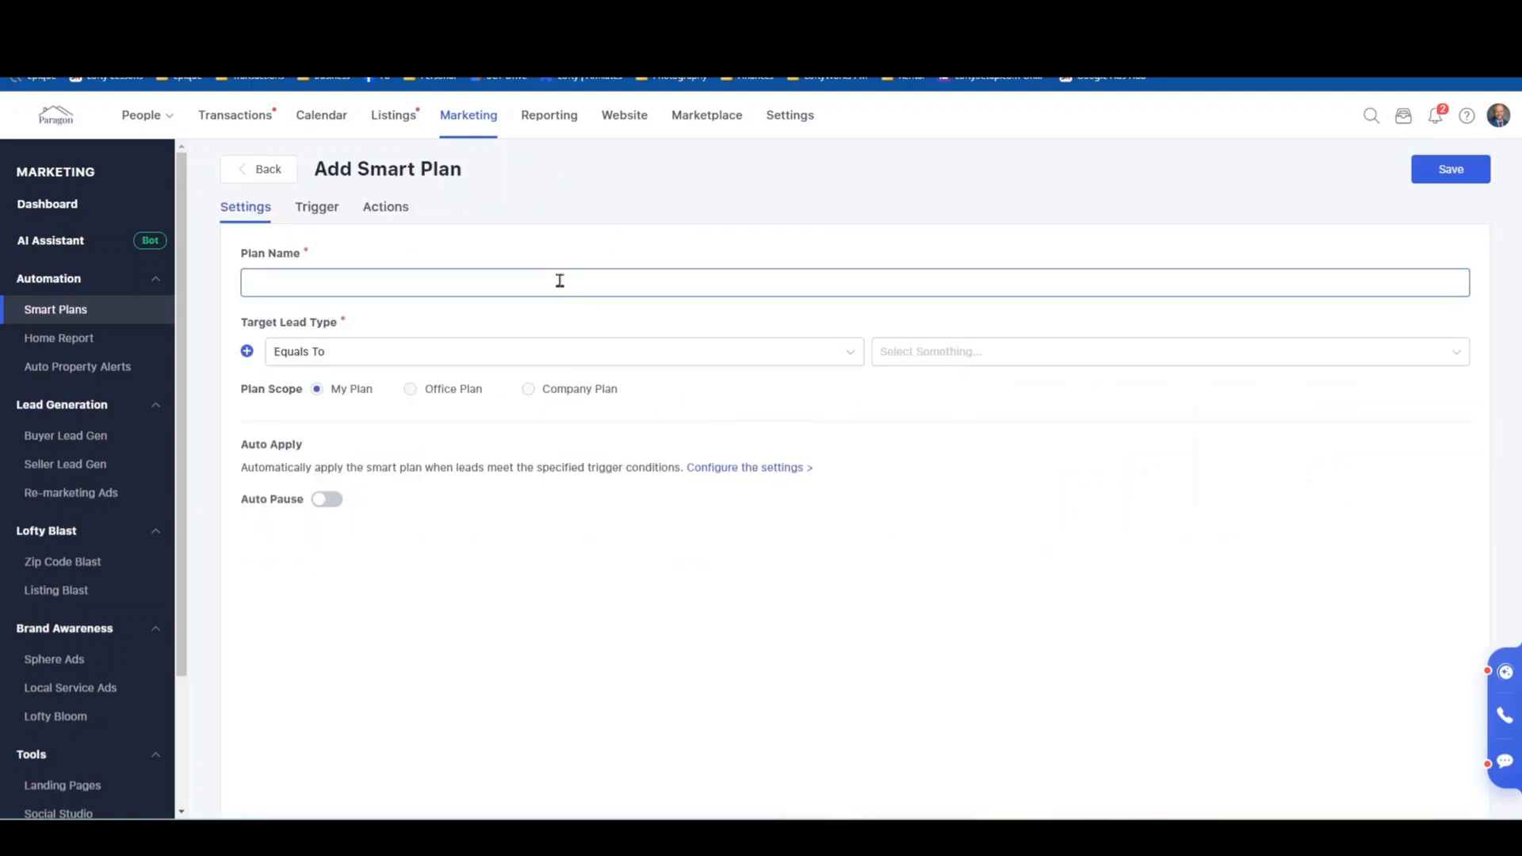
text(Training Newsletter Form)
Set the plan's target lead type to include one of Buyer and Seller.
click(561, 358)
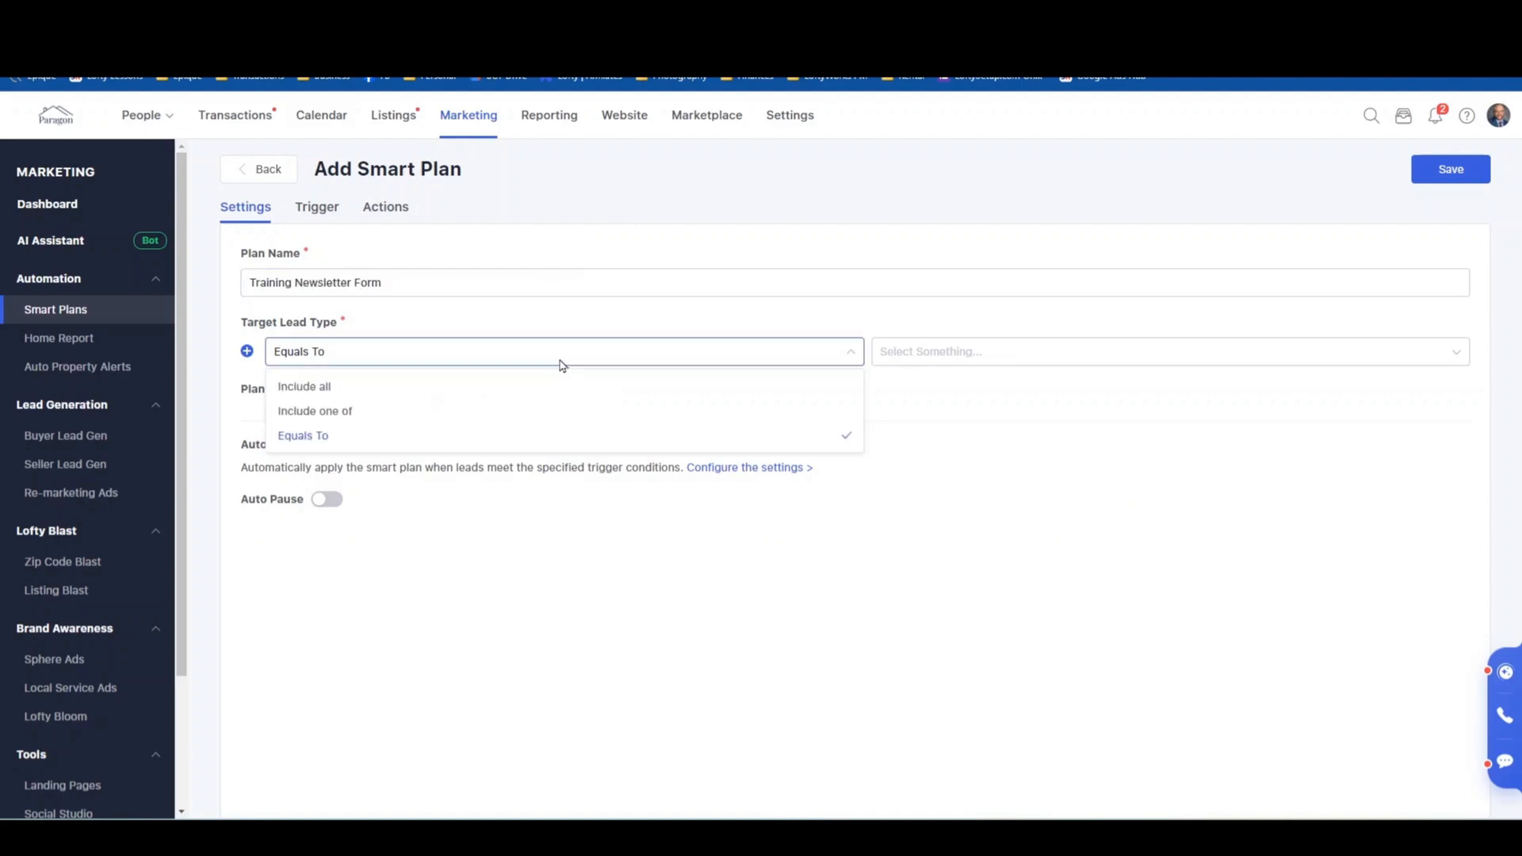
click(363, 413)
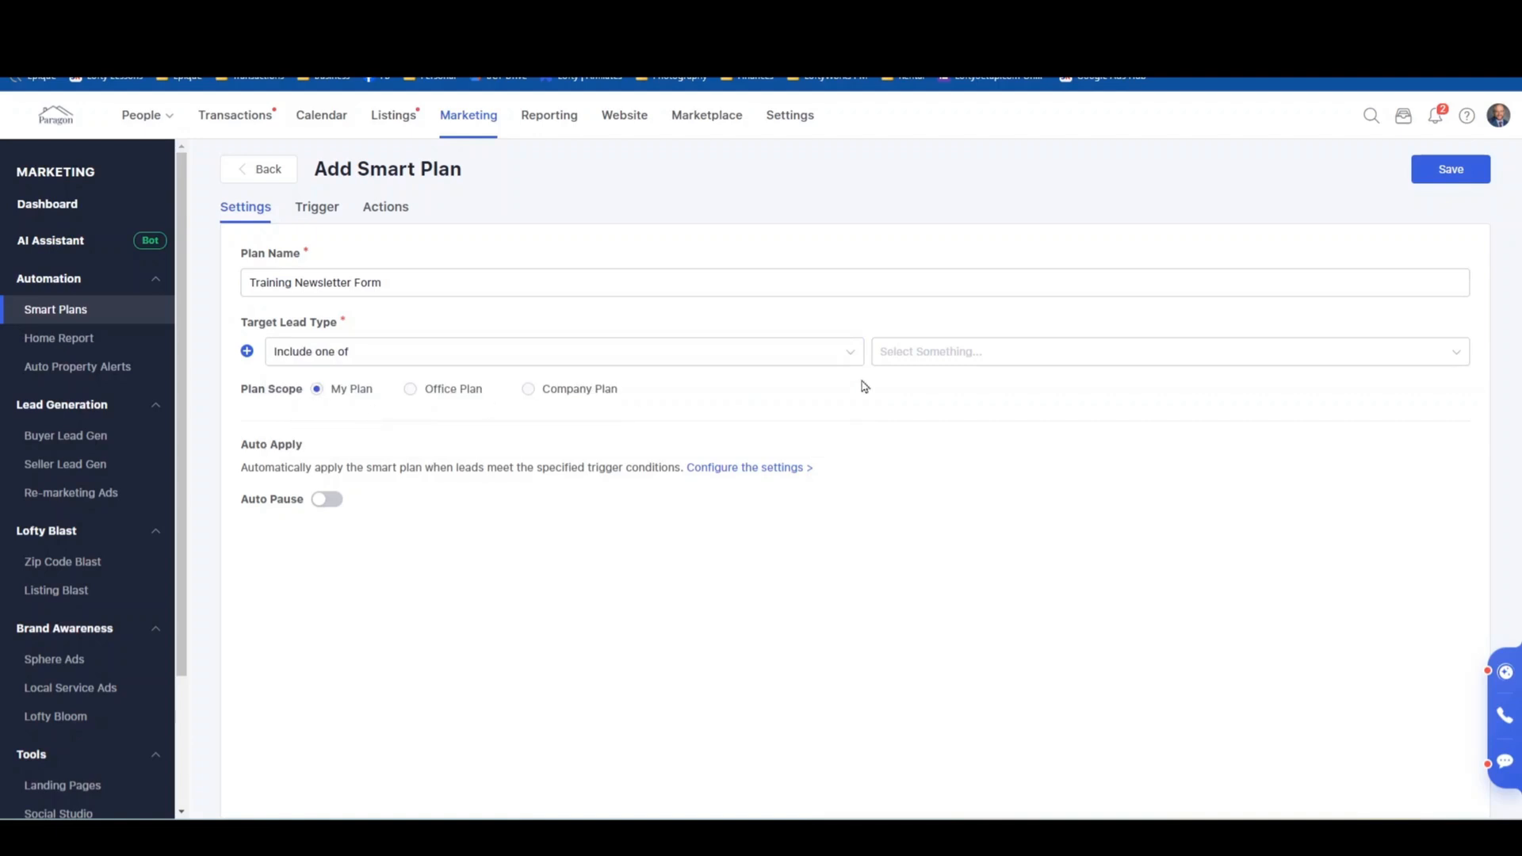
click(948, 357)
click(908, 389)
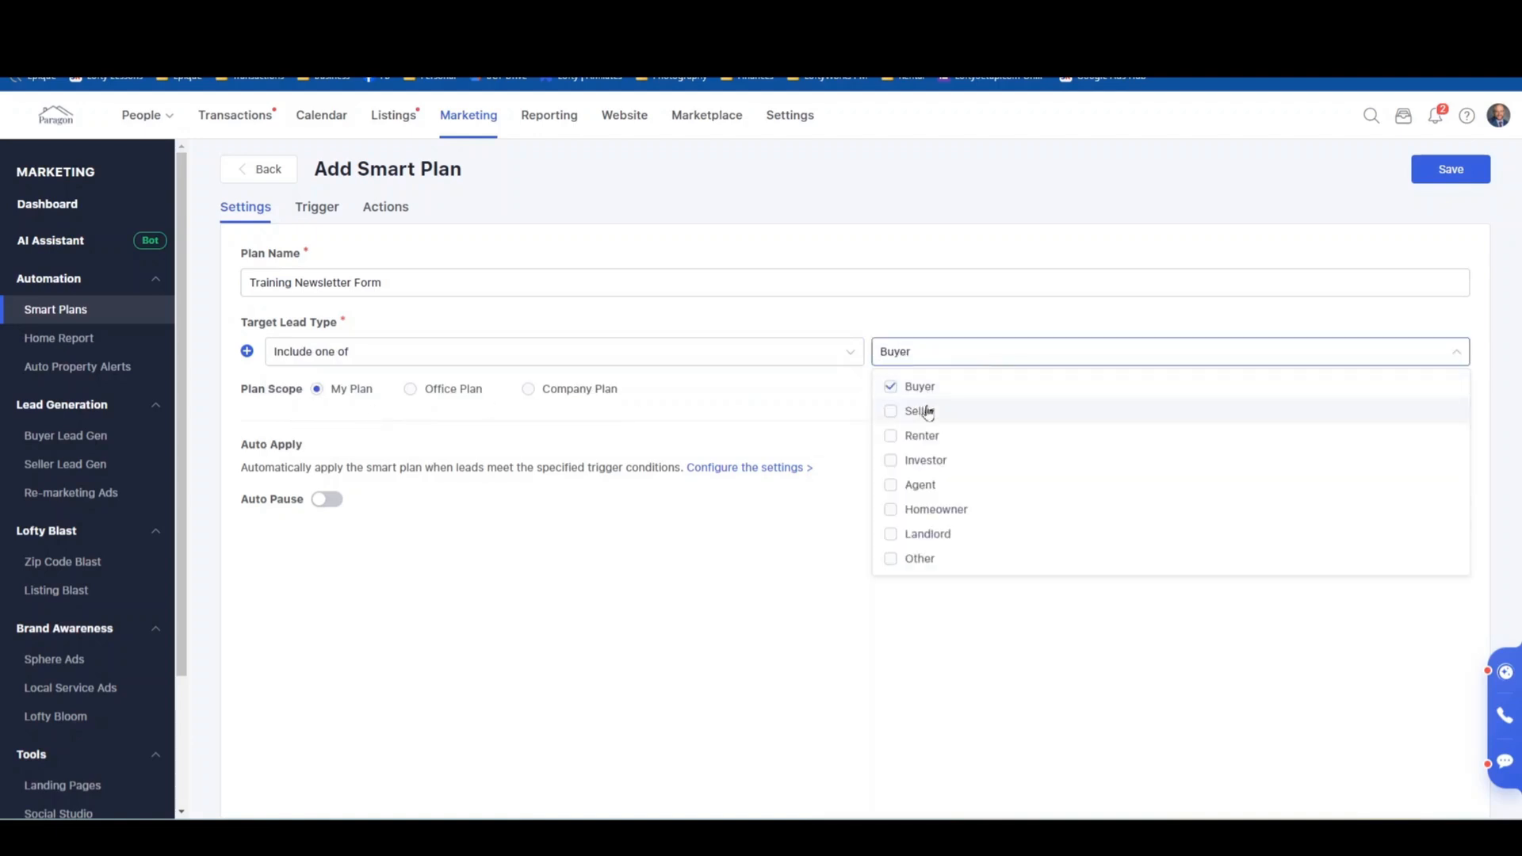
click(911, 411)
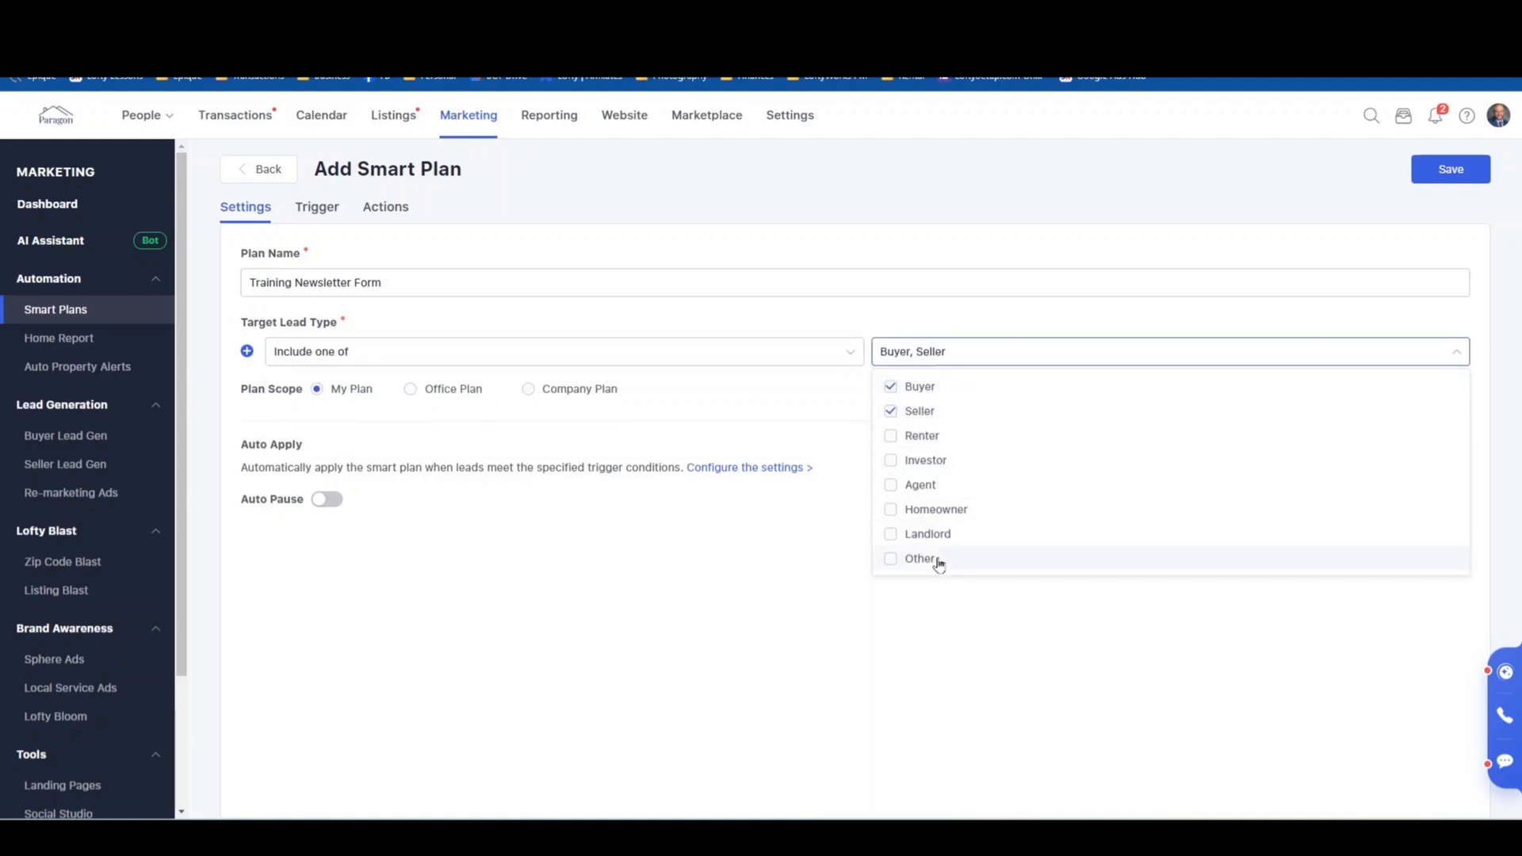
click(753, 606)
click(939, 363)
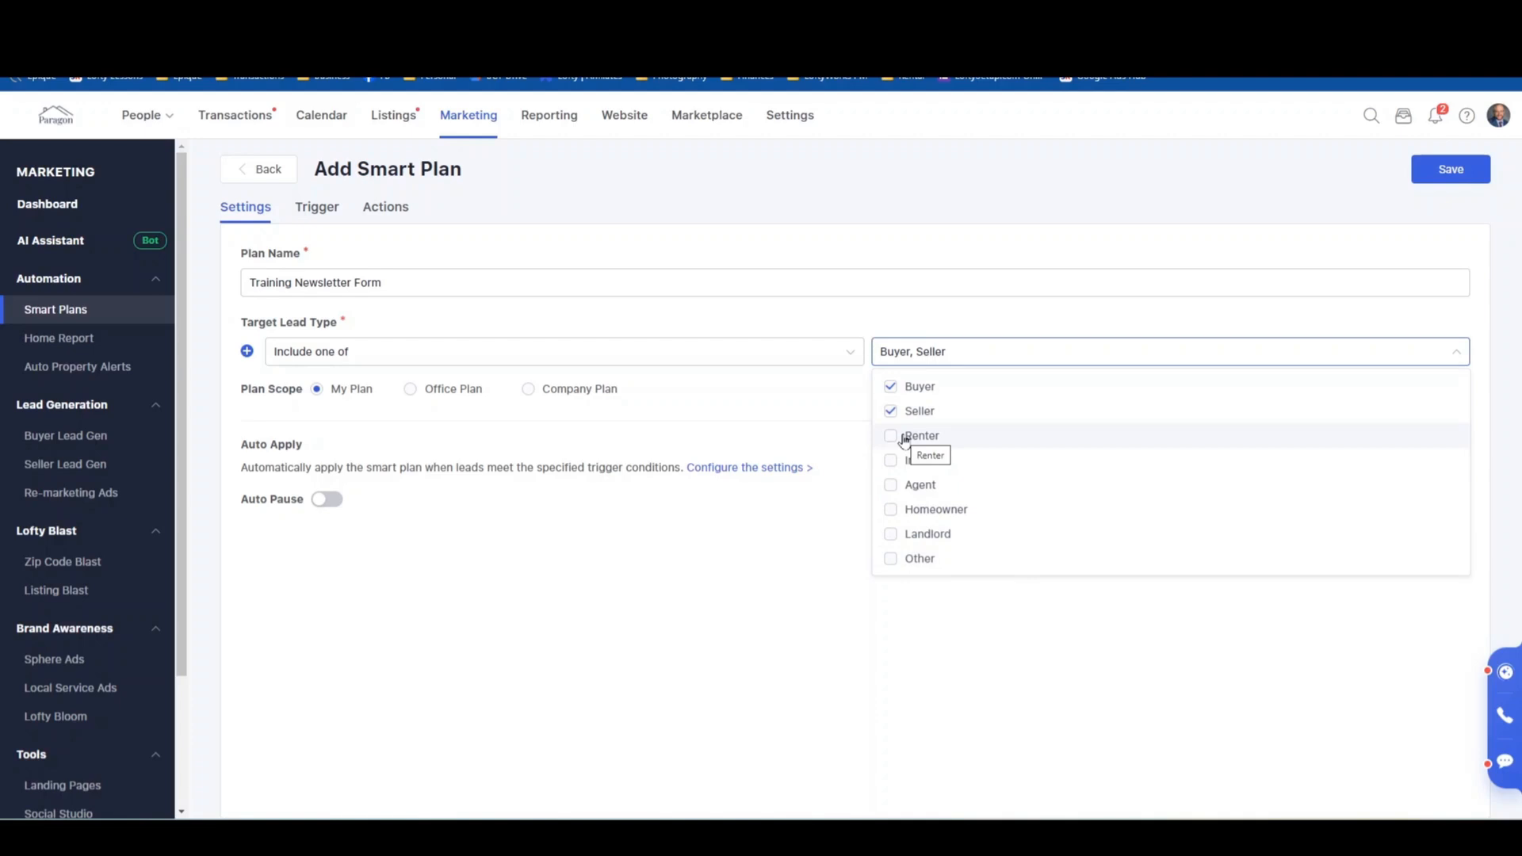
click(772, 641)
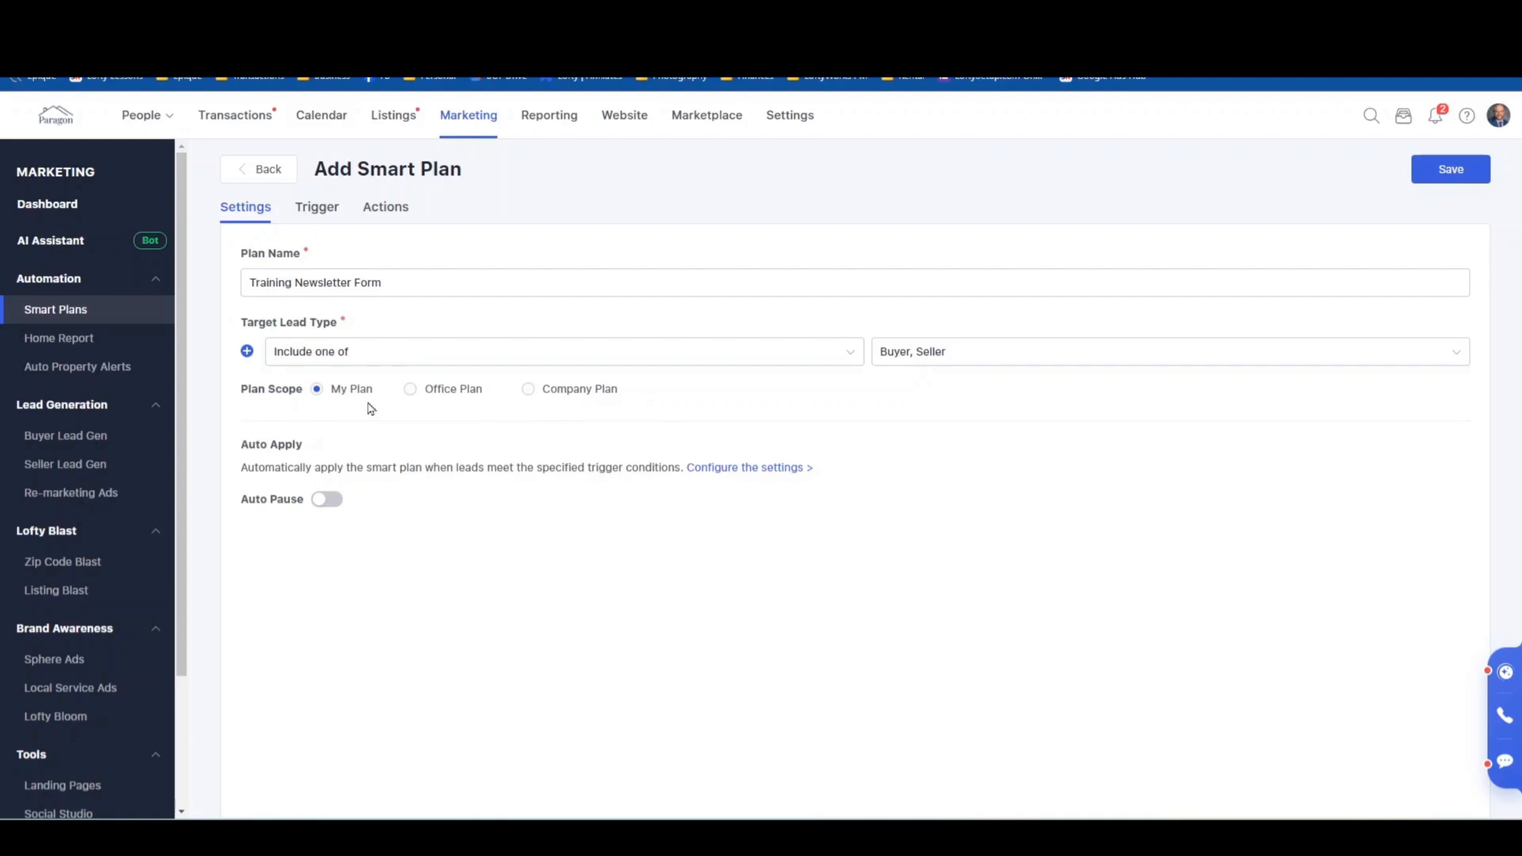
Change the plan's specific-date trigger from the Valentine's Day schedule to Monthly on the 5th.
click(317, 208)
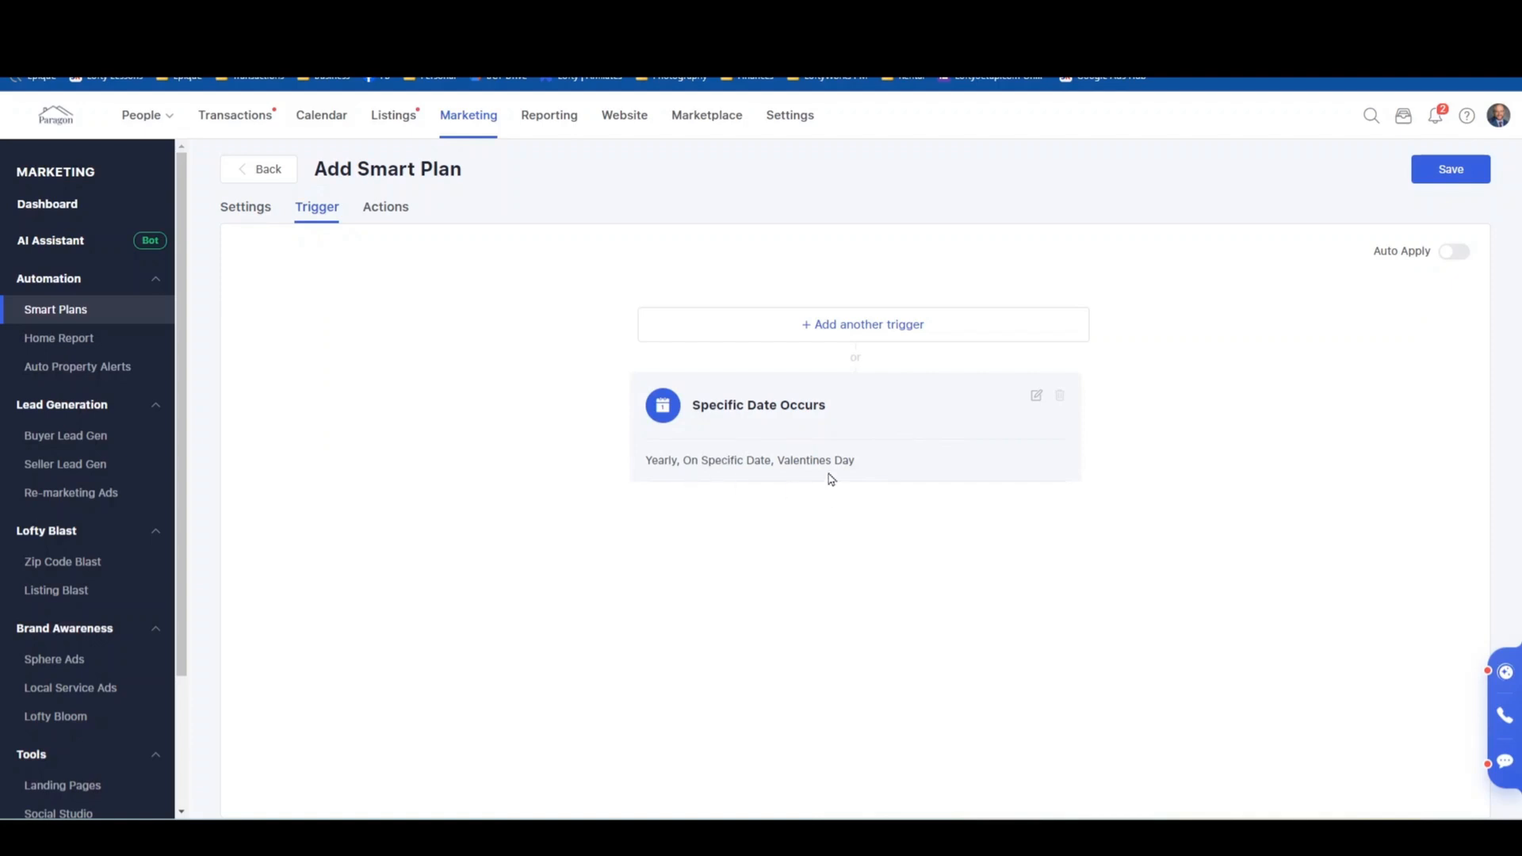
click(1038, 397)
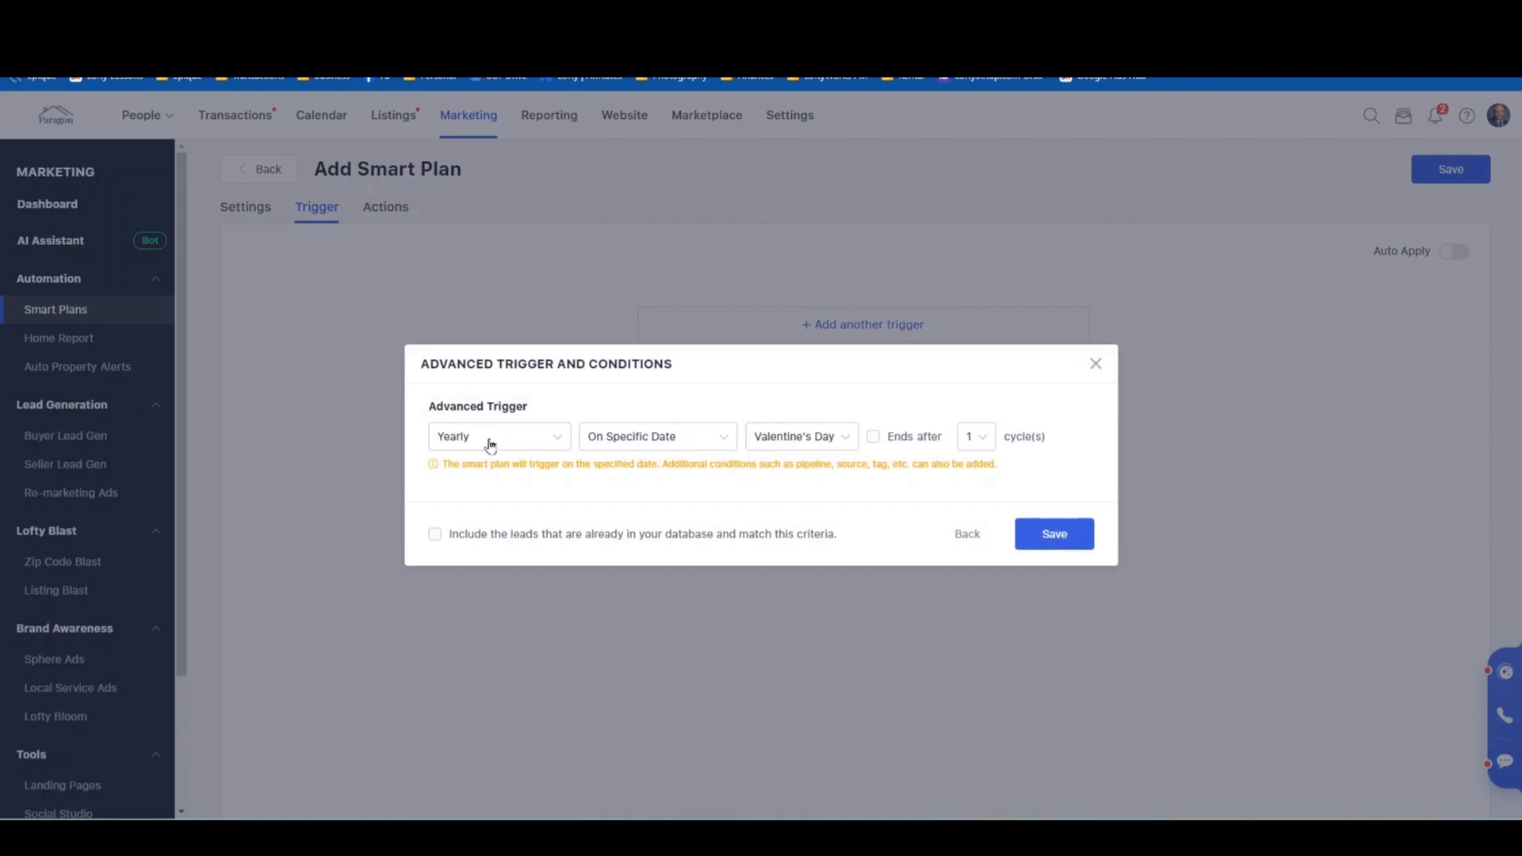
click(551, 441)
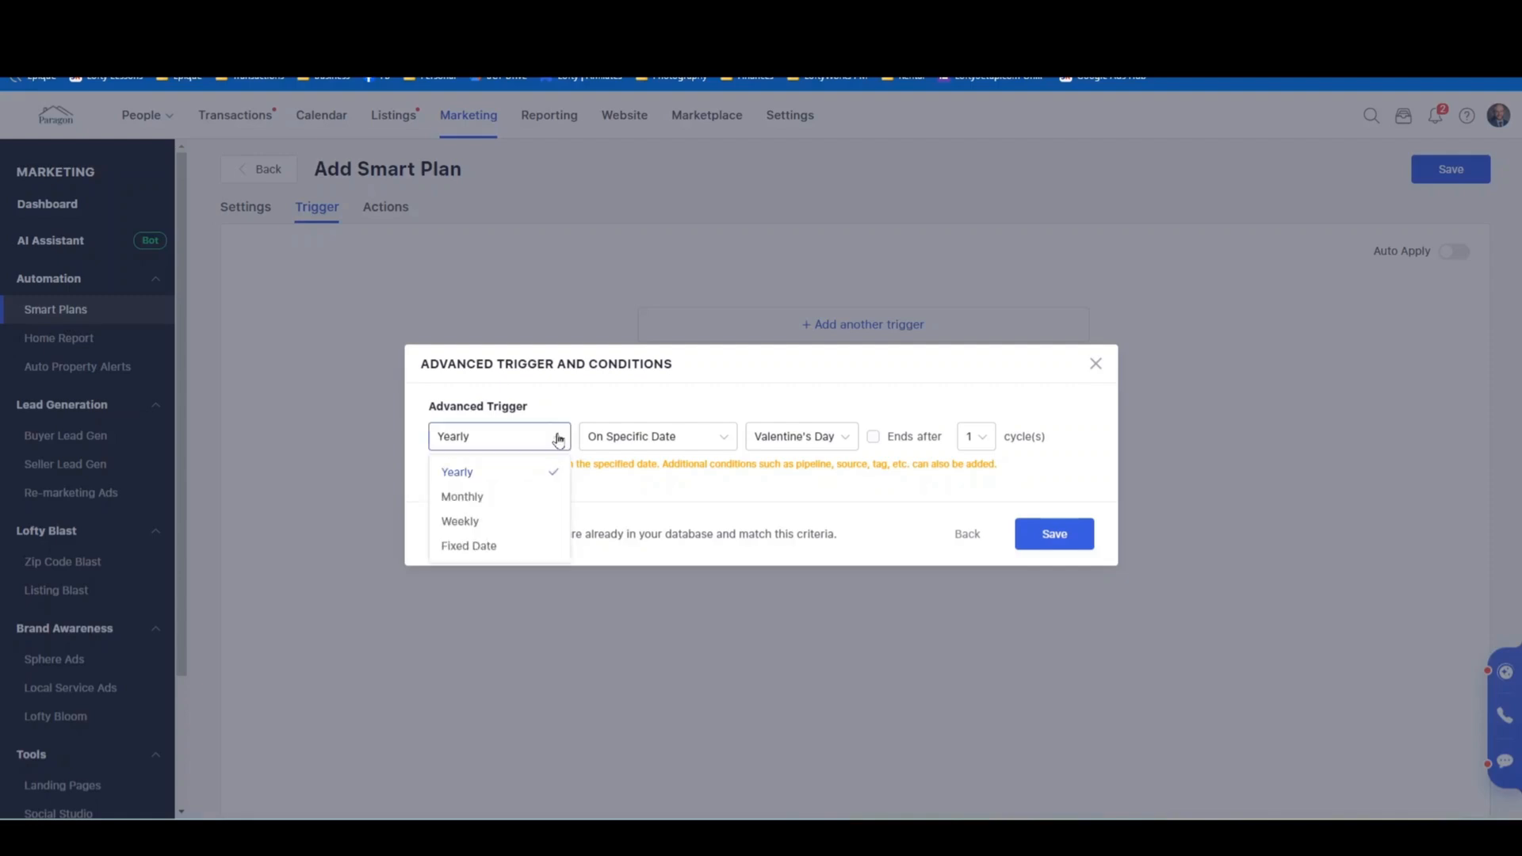
click(479, 497)
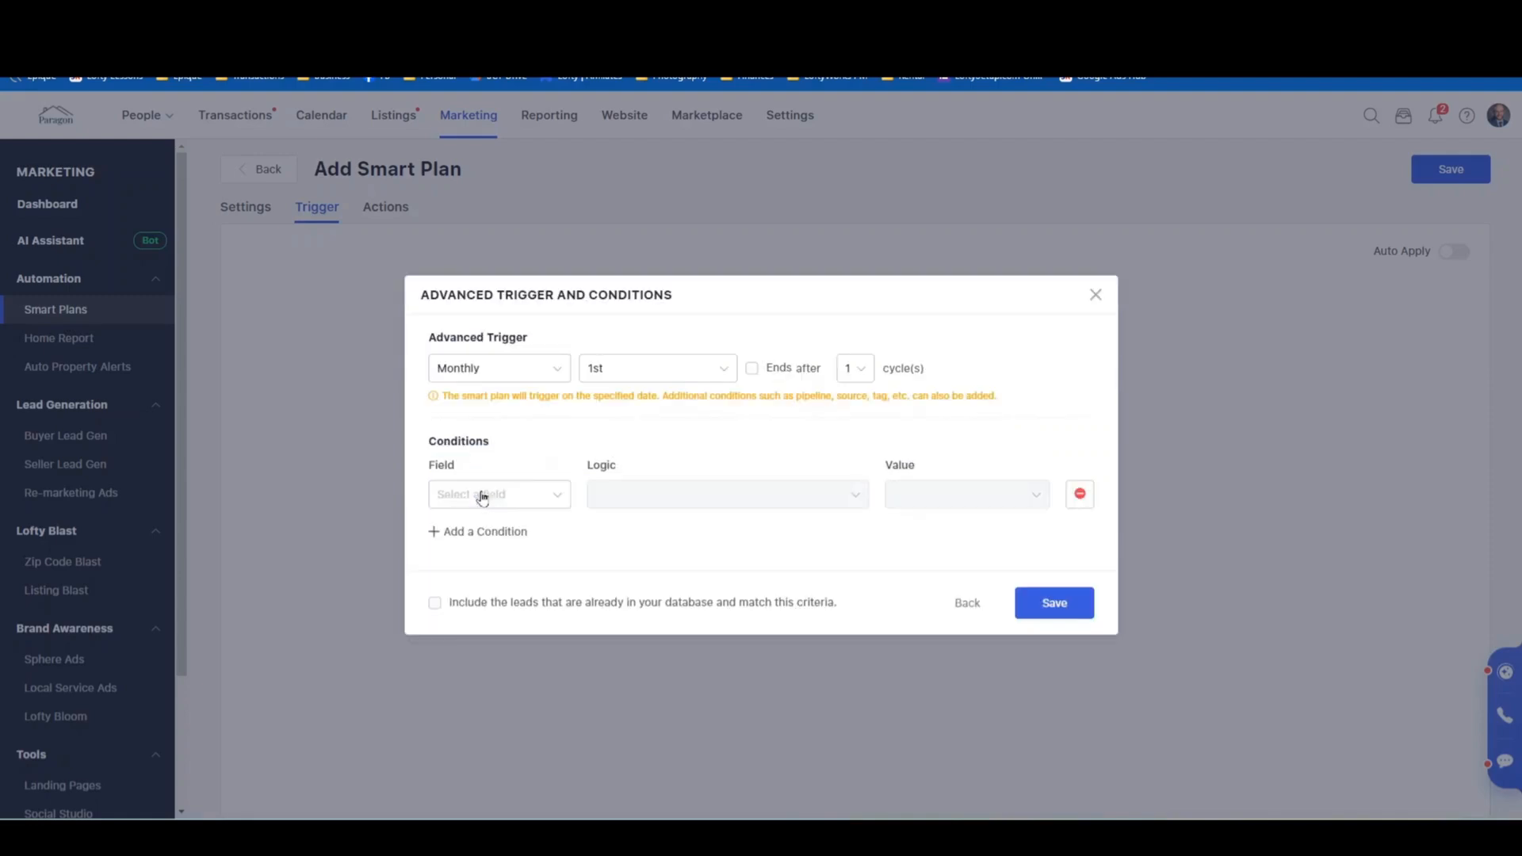
click(557, 367)
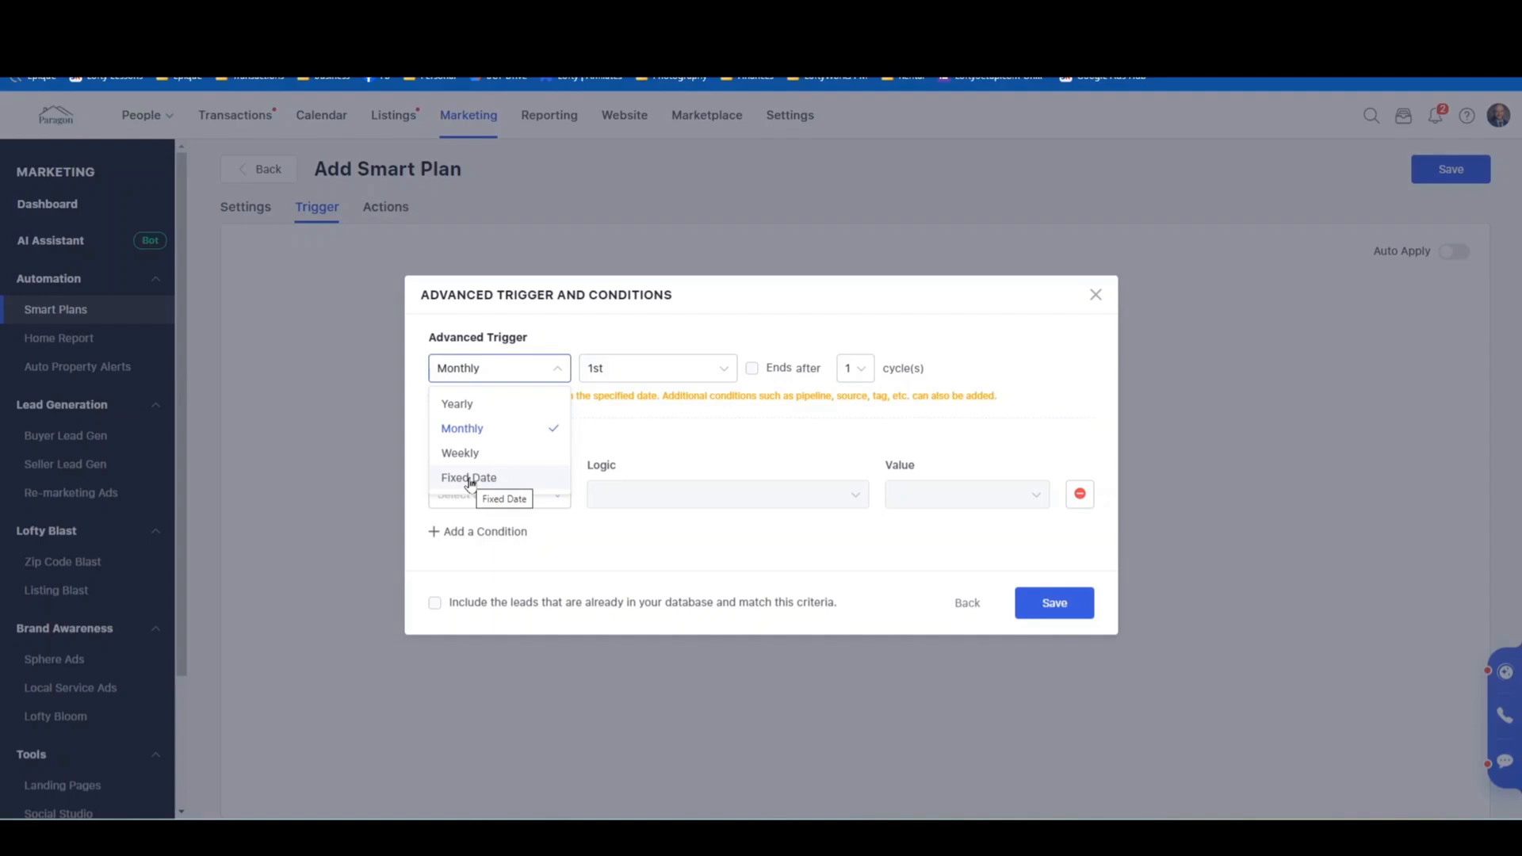
click(481, 432)
click(701, 370)
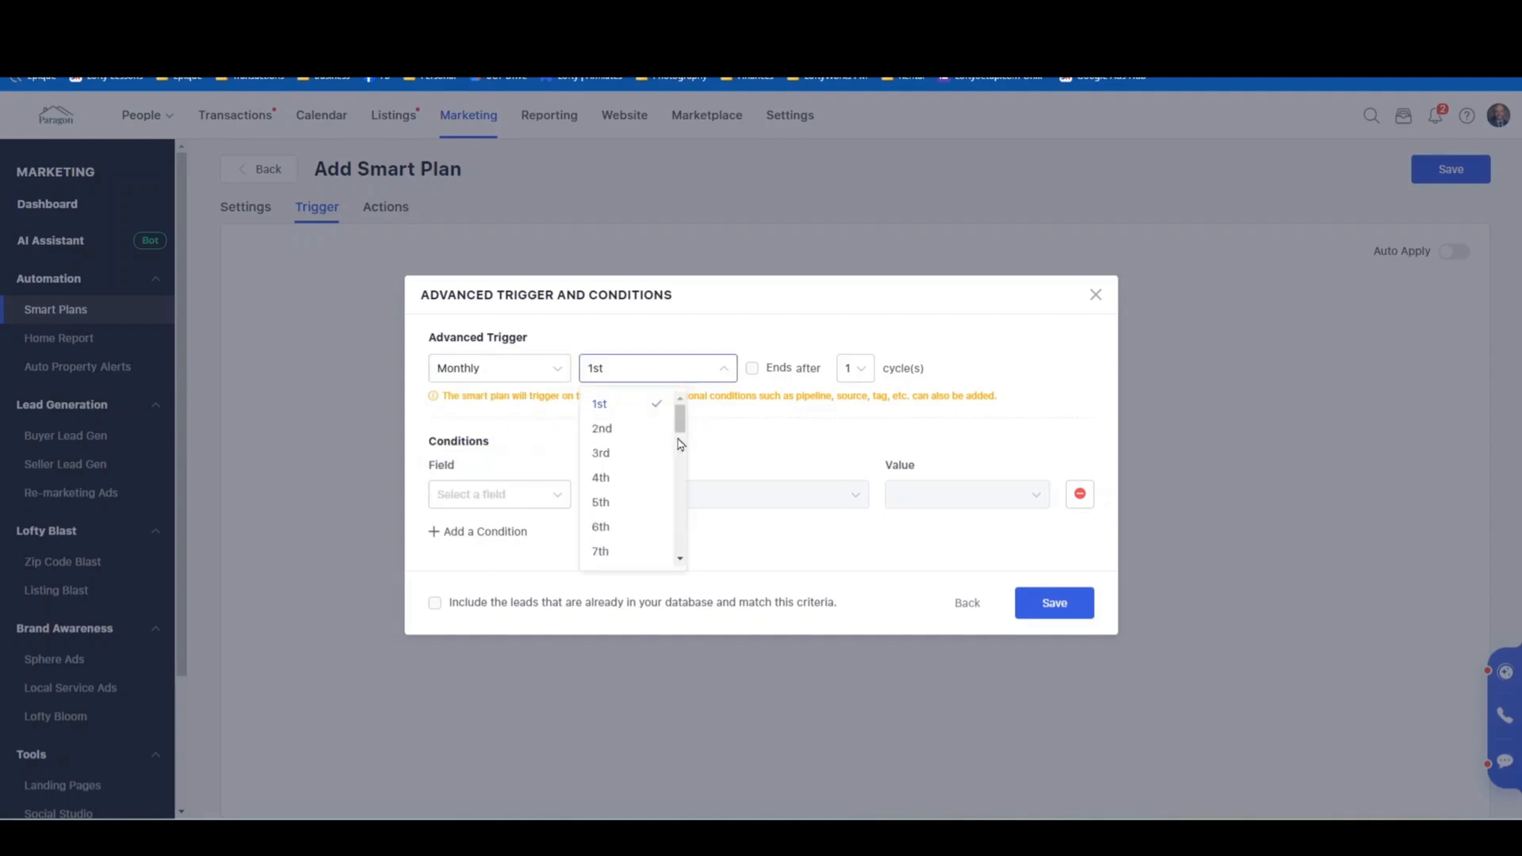
click(600, 508)
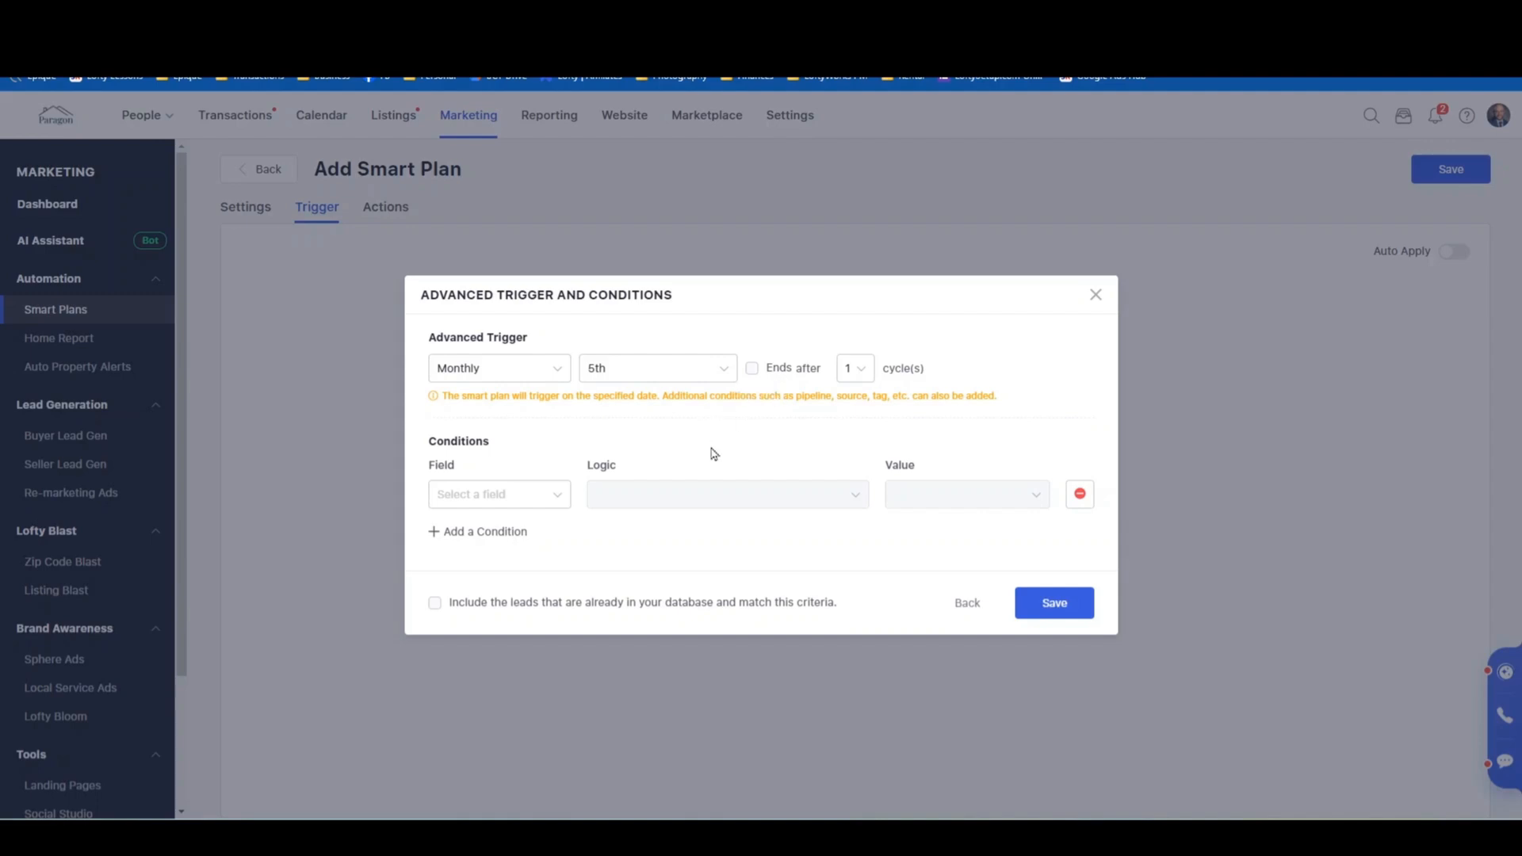
Add a trigger condition requiring that Tag is "Yes newsletter".
click(489, 497)
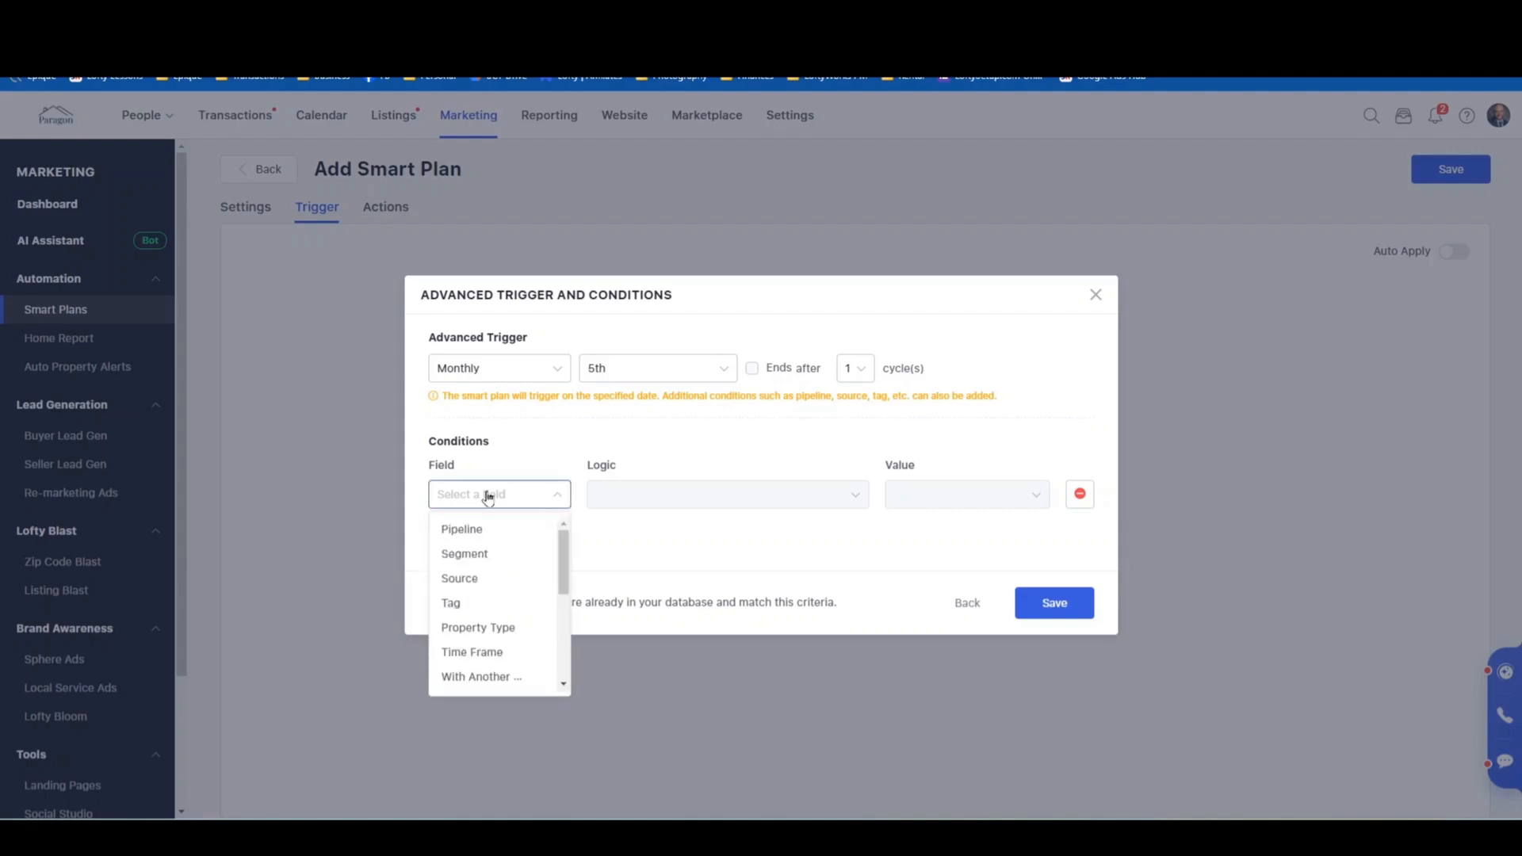
click(453, 603)
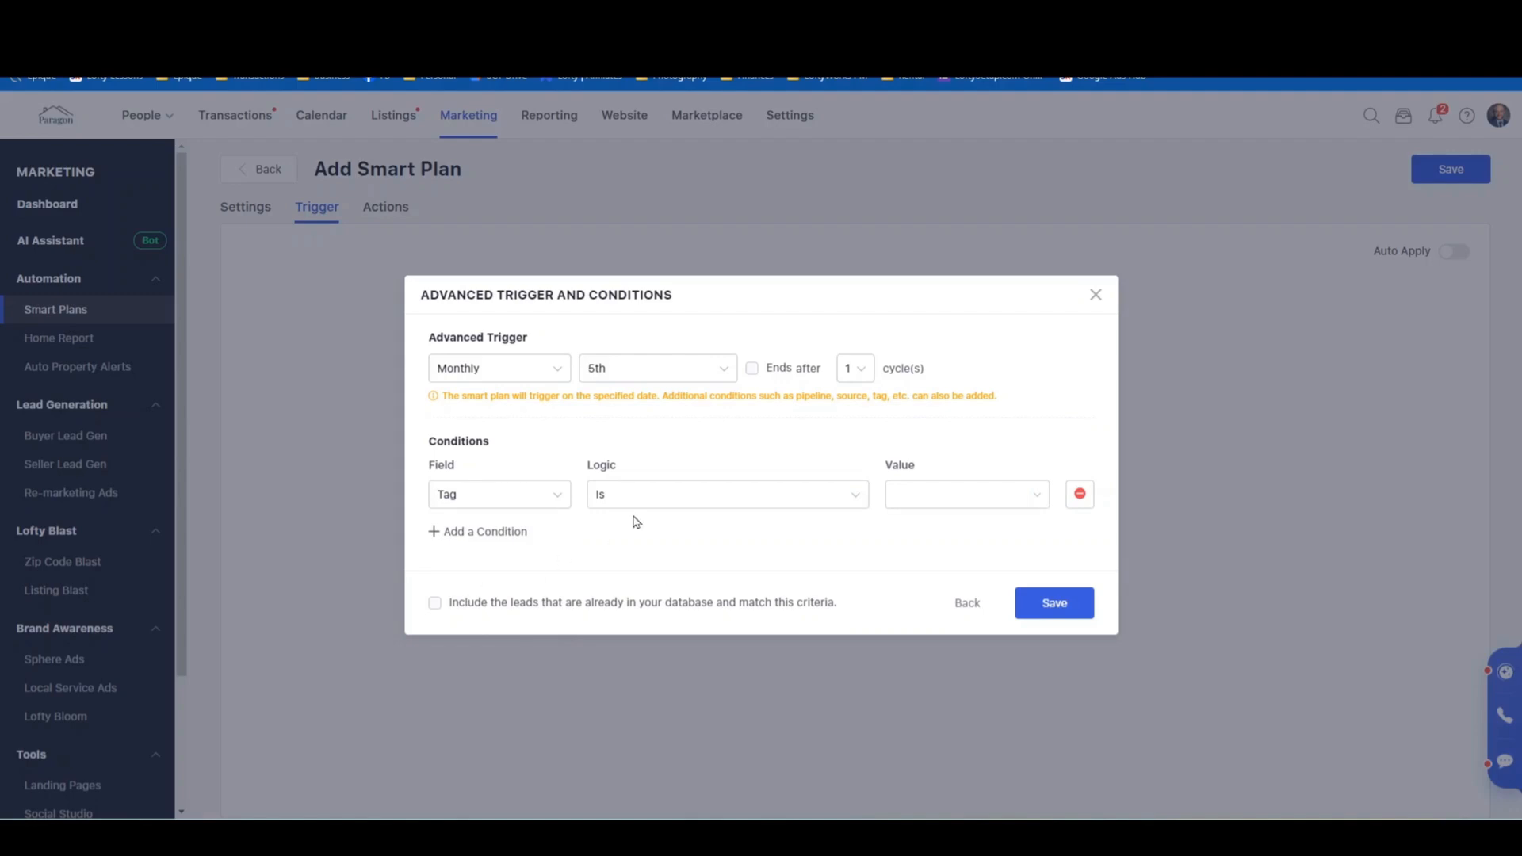
click(937, 496)
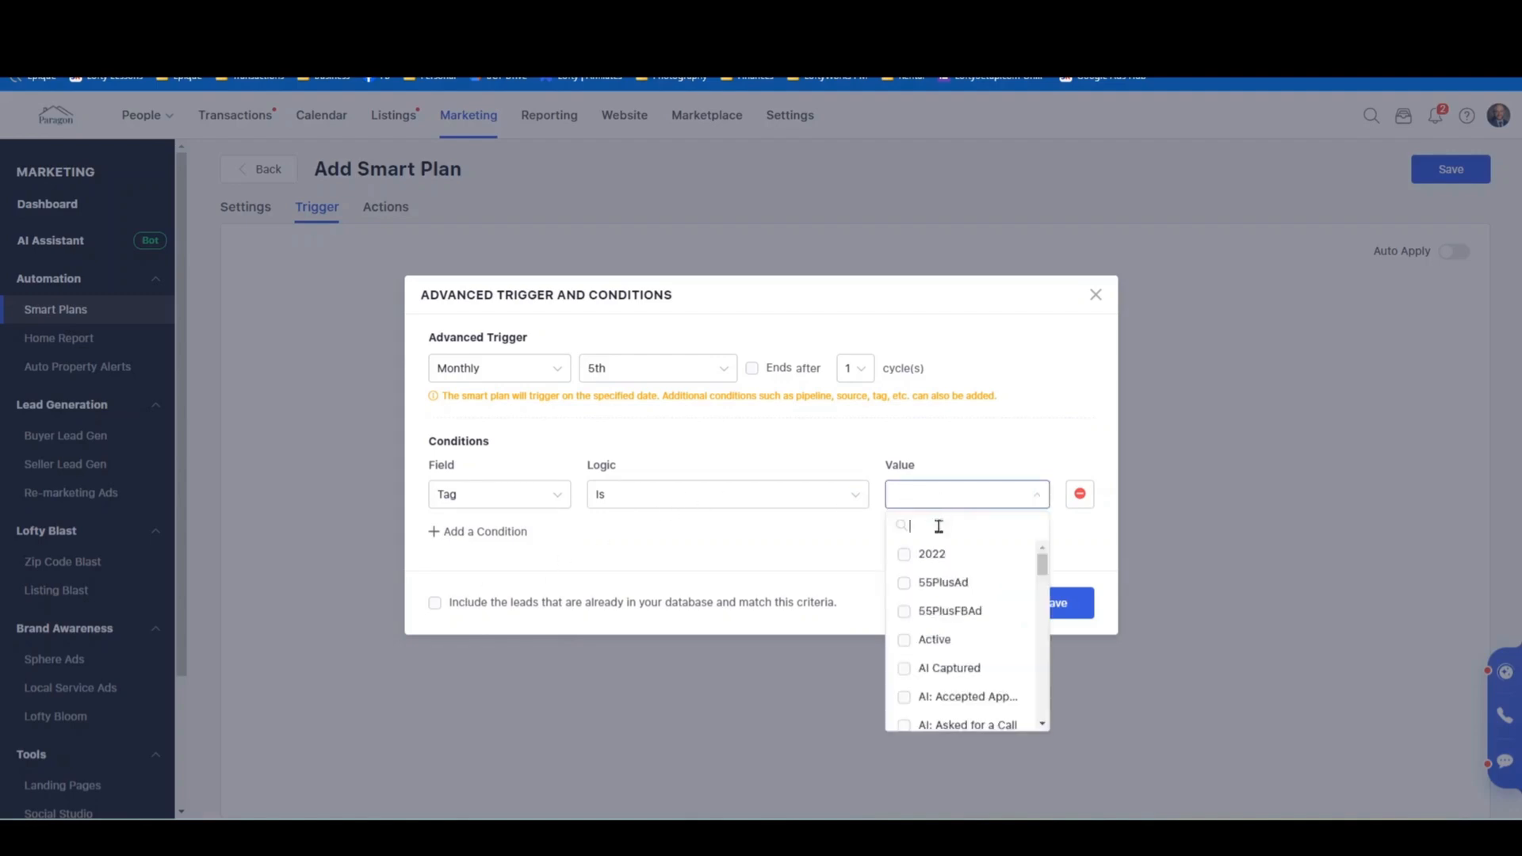
text(Yes)
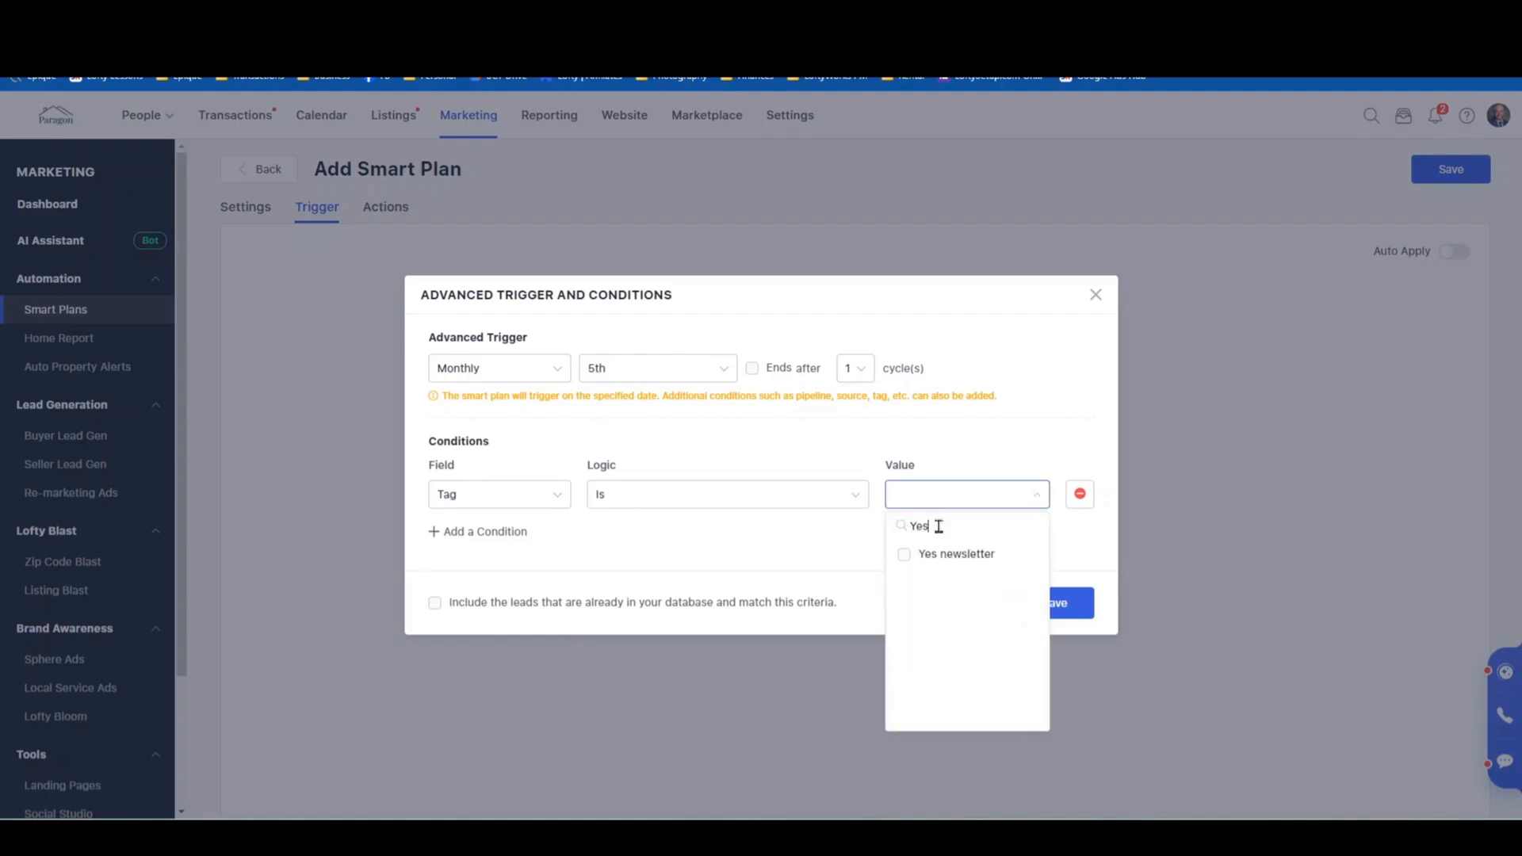
click(940, 554)
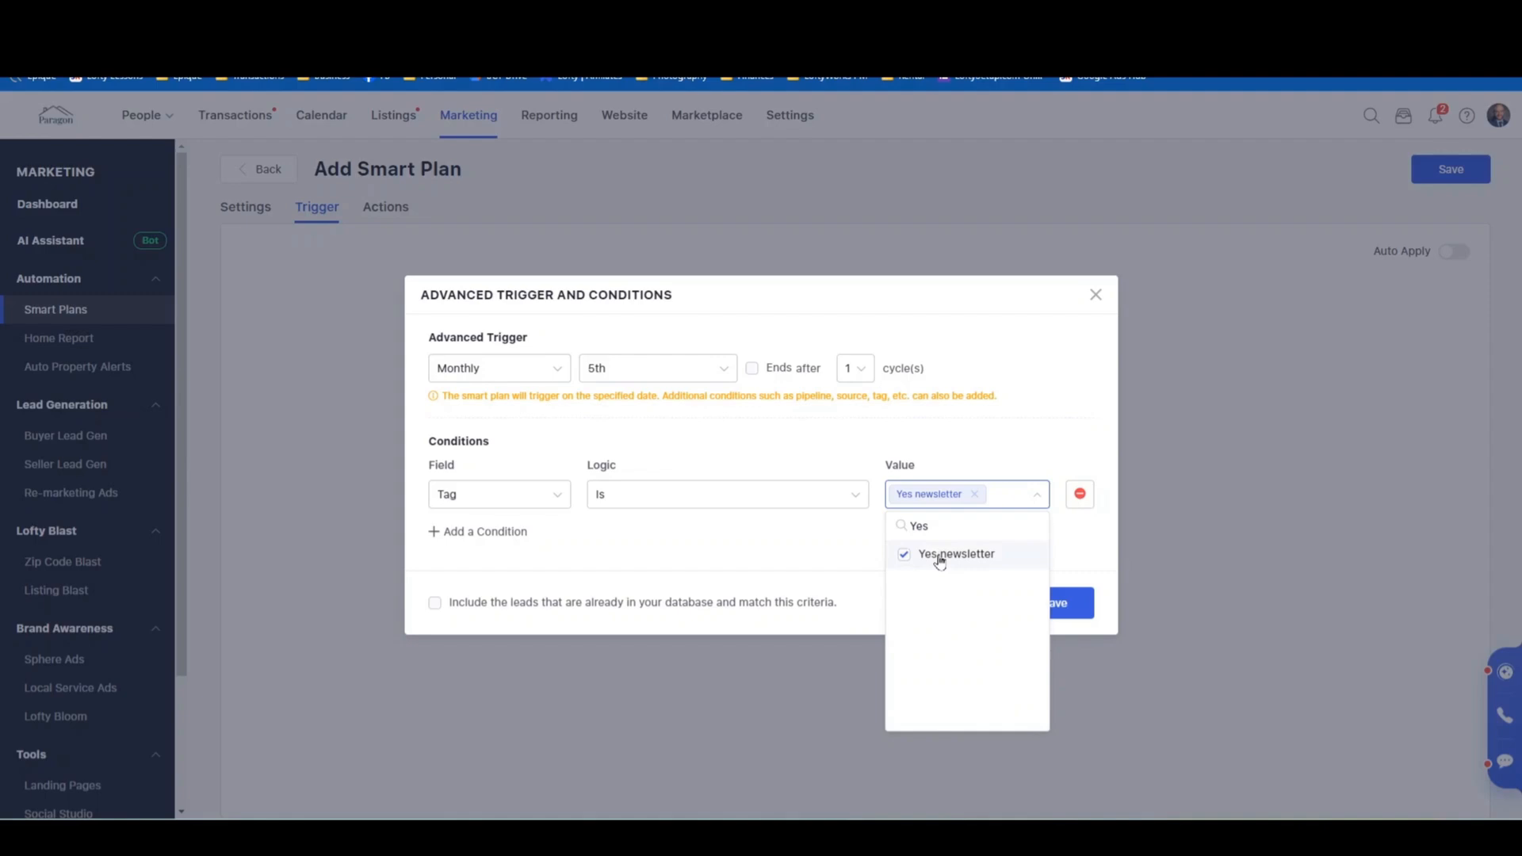
click(830, 547)
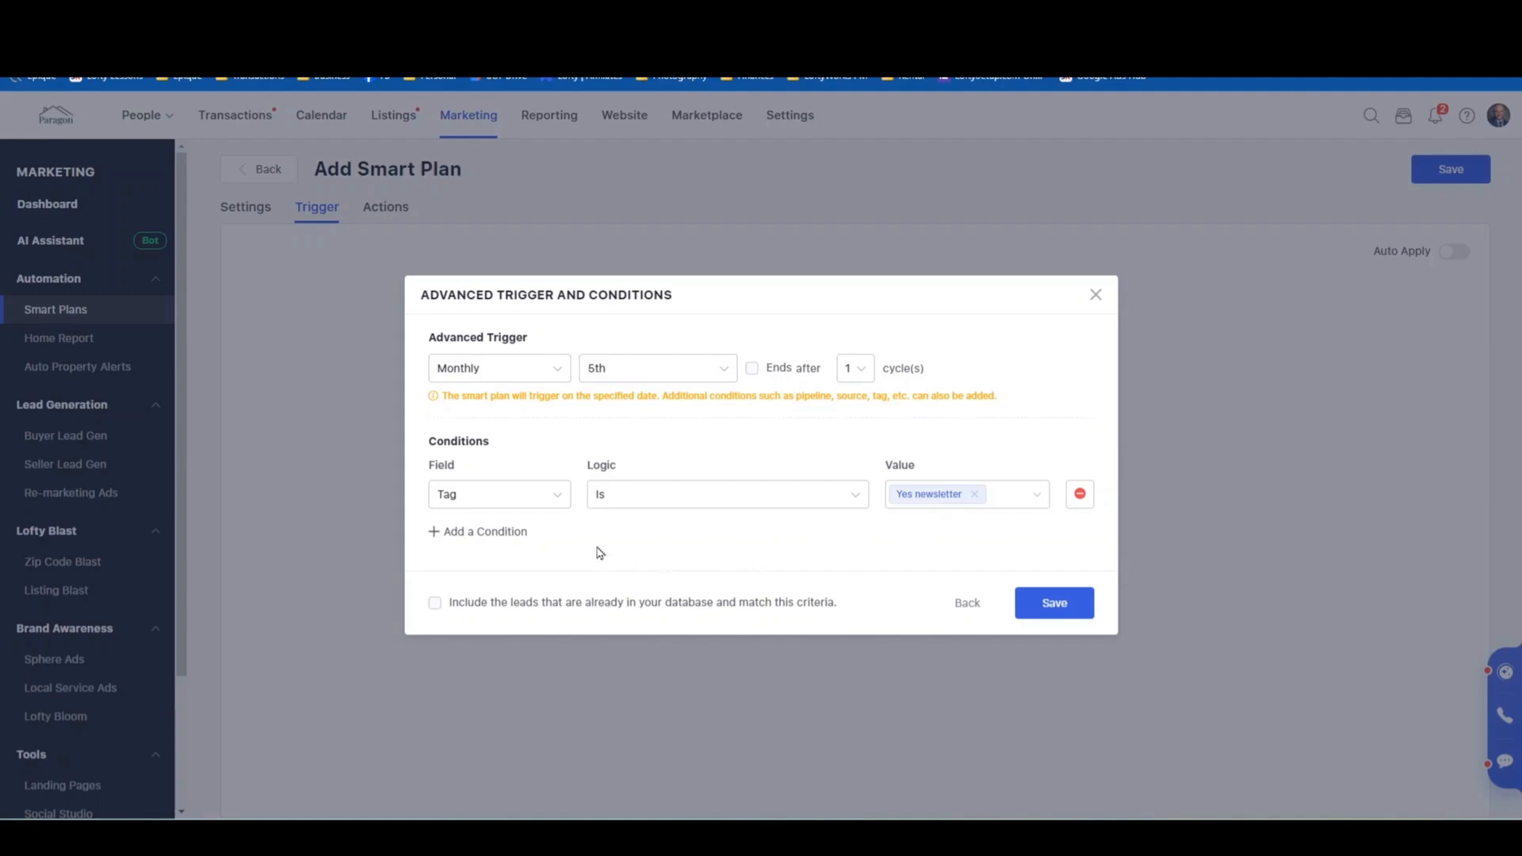
click(507, 532)
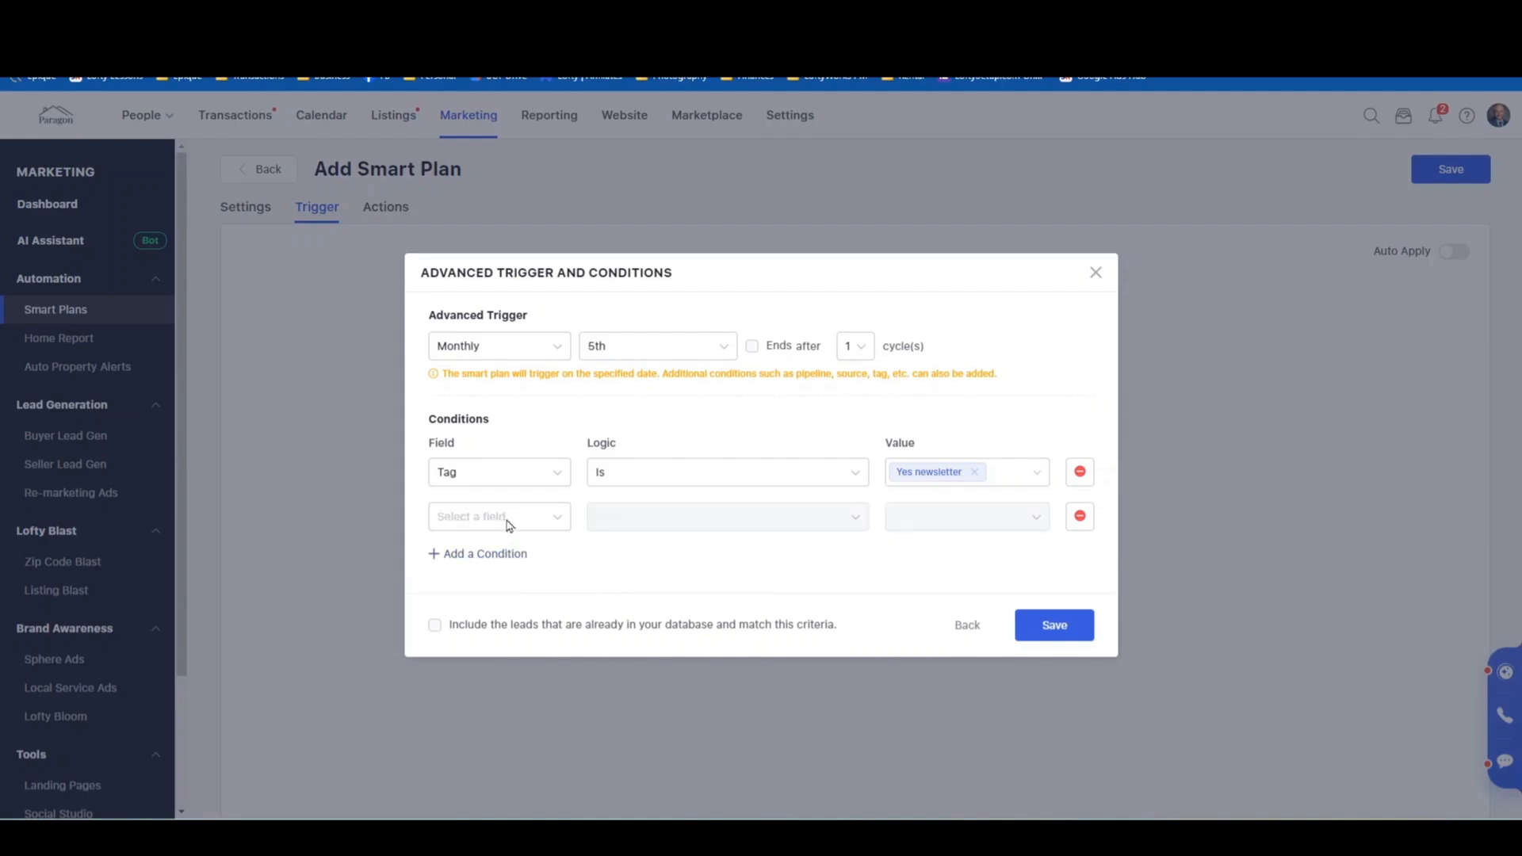
click(509, 524)
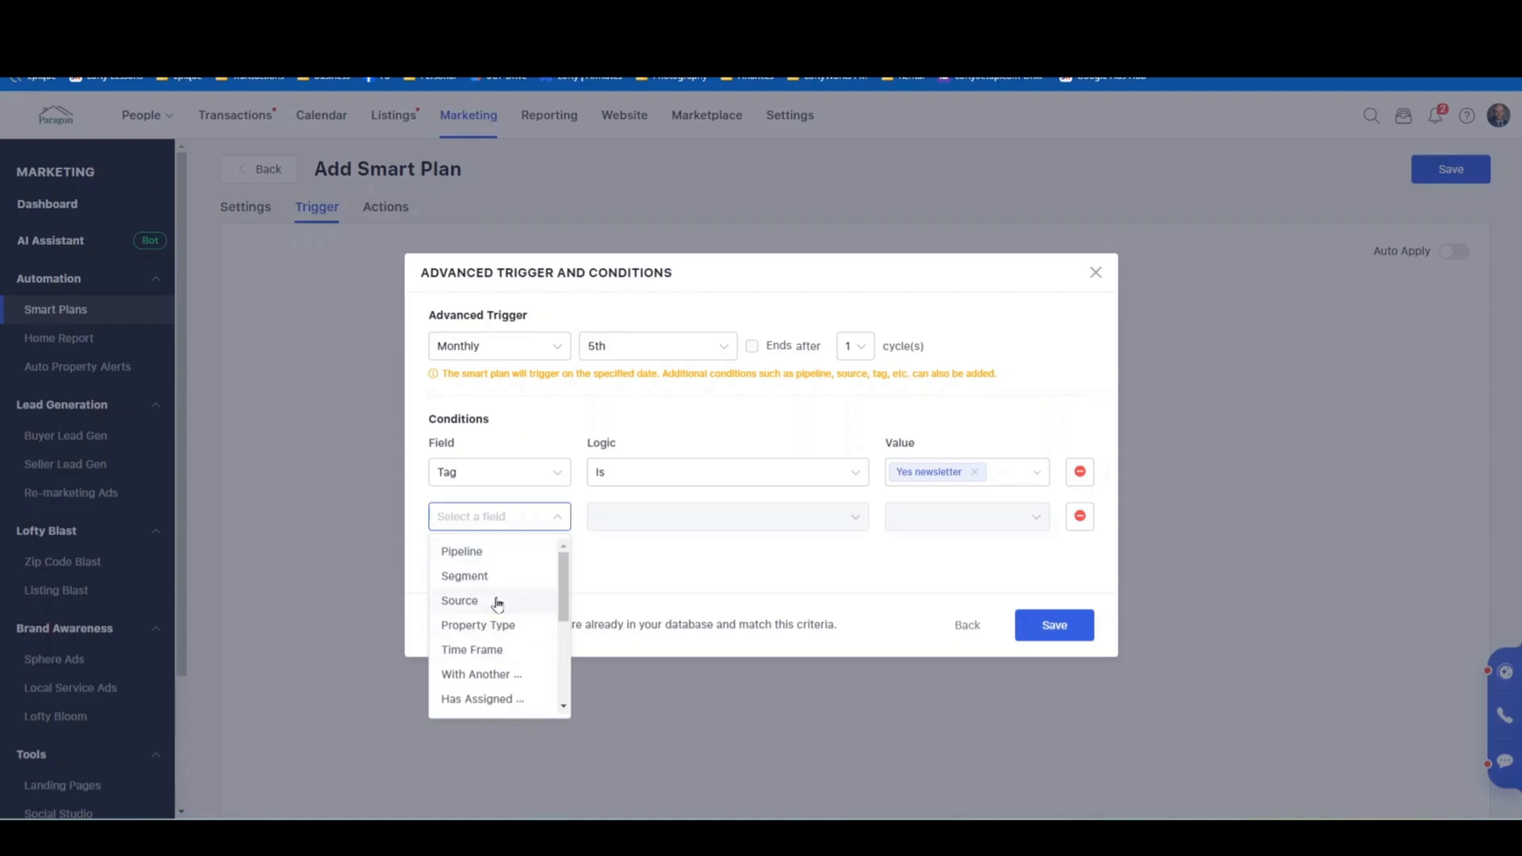
scroll(497, 603, down, 5)
click(763, 576)
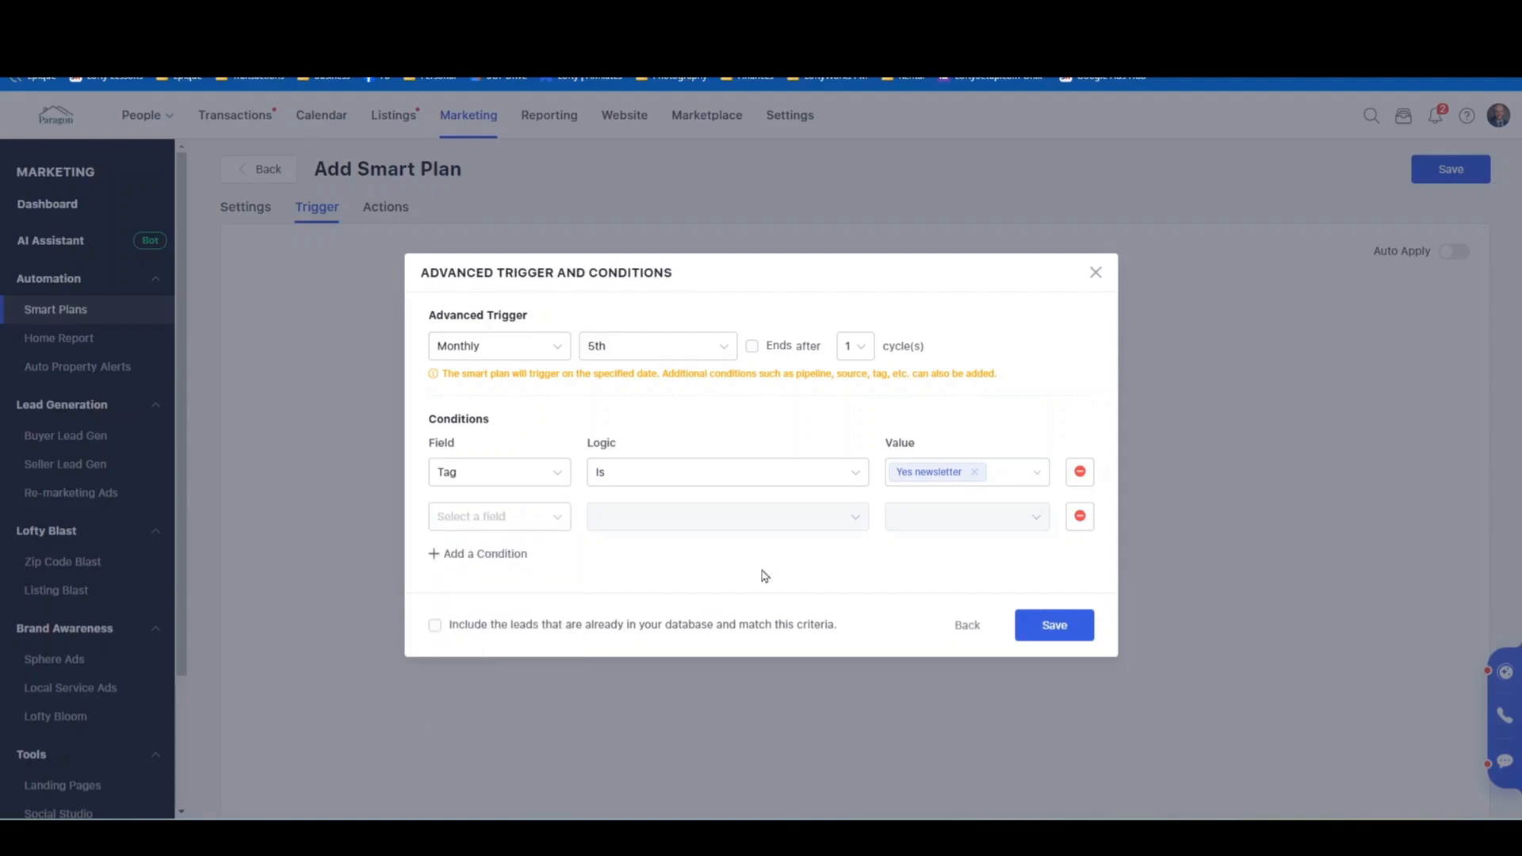
click(1079, 517)
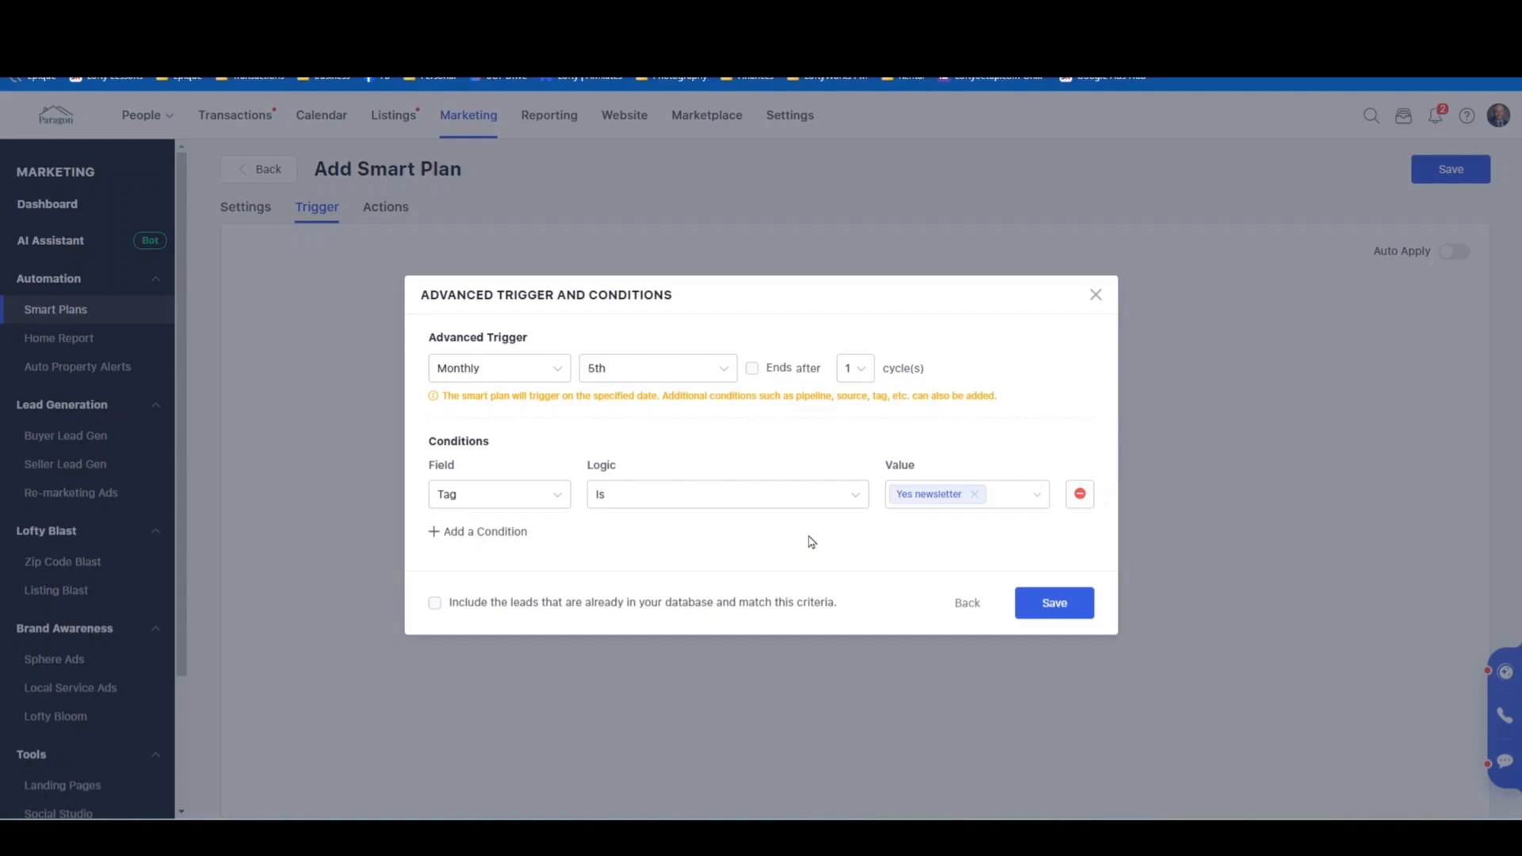
Save the trigger and schedule the plan's first auto email action for 09:51 AM on the 5th.
click(1042, 605)
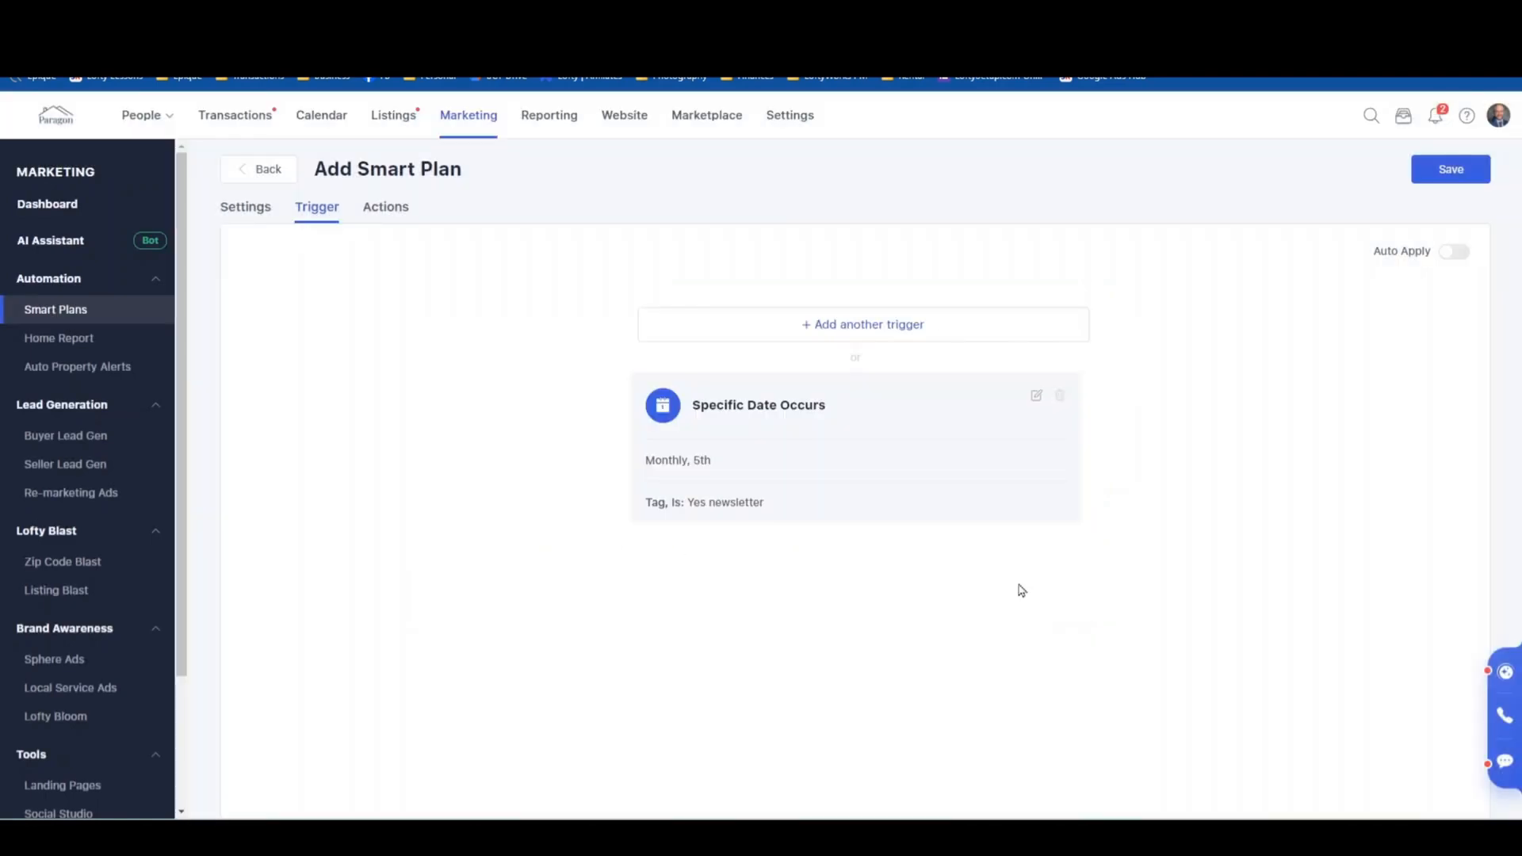
click(381, 207)
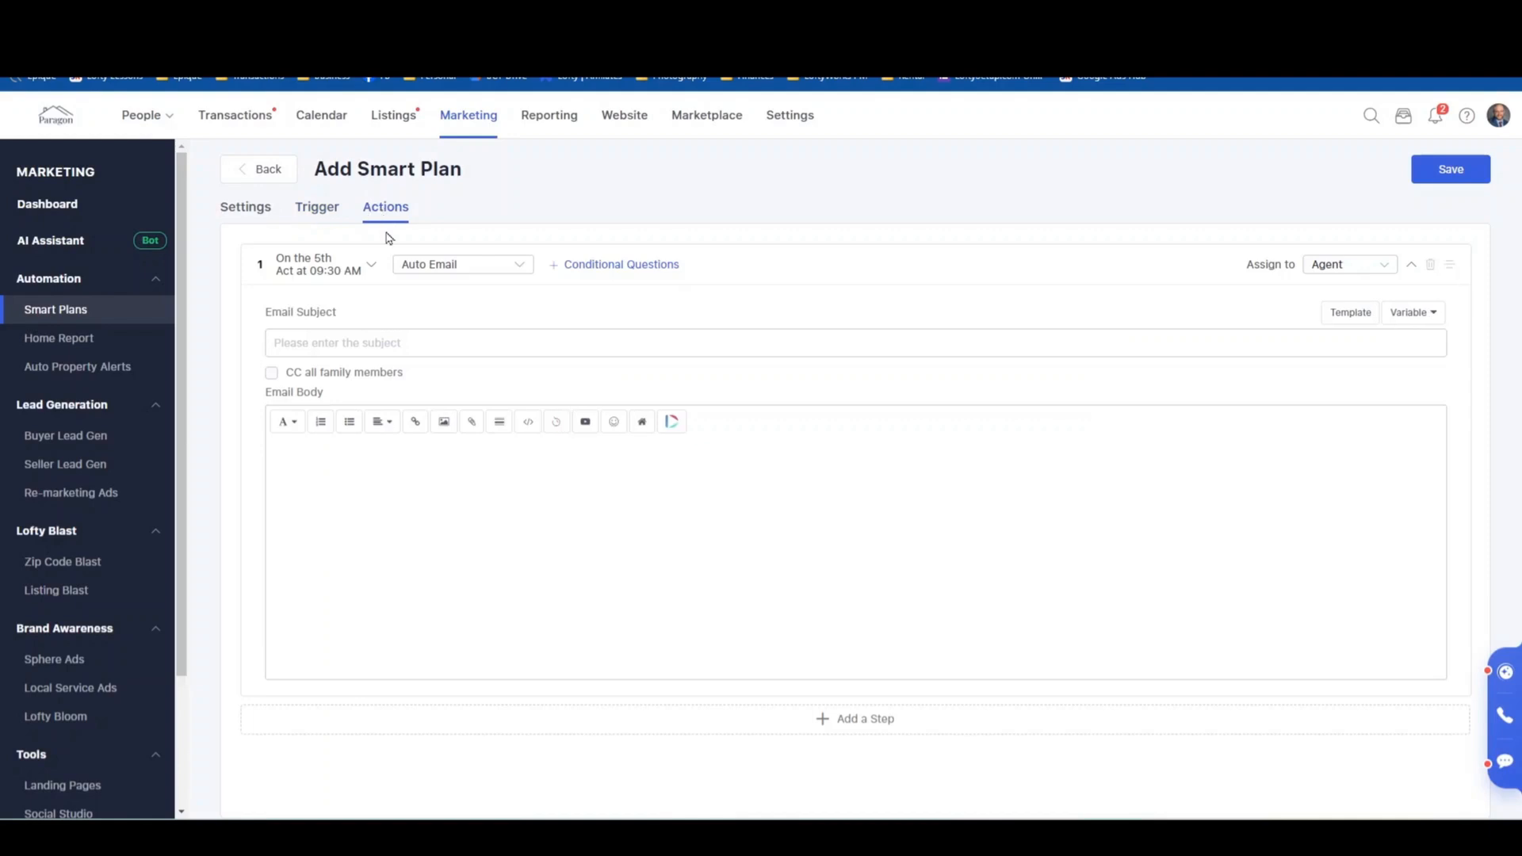
click(373, 278)
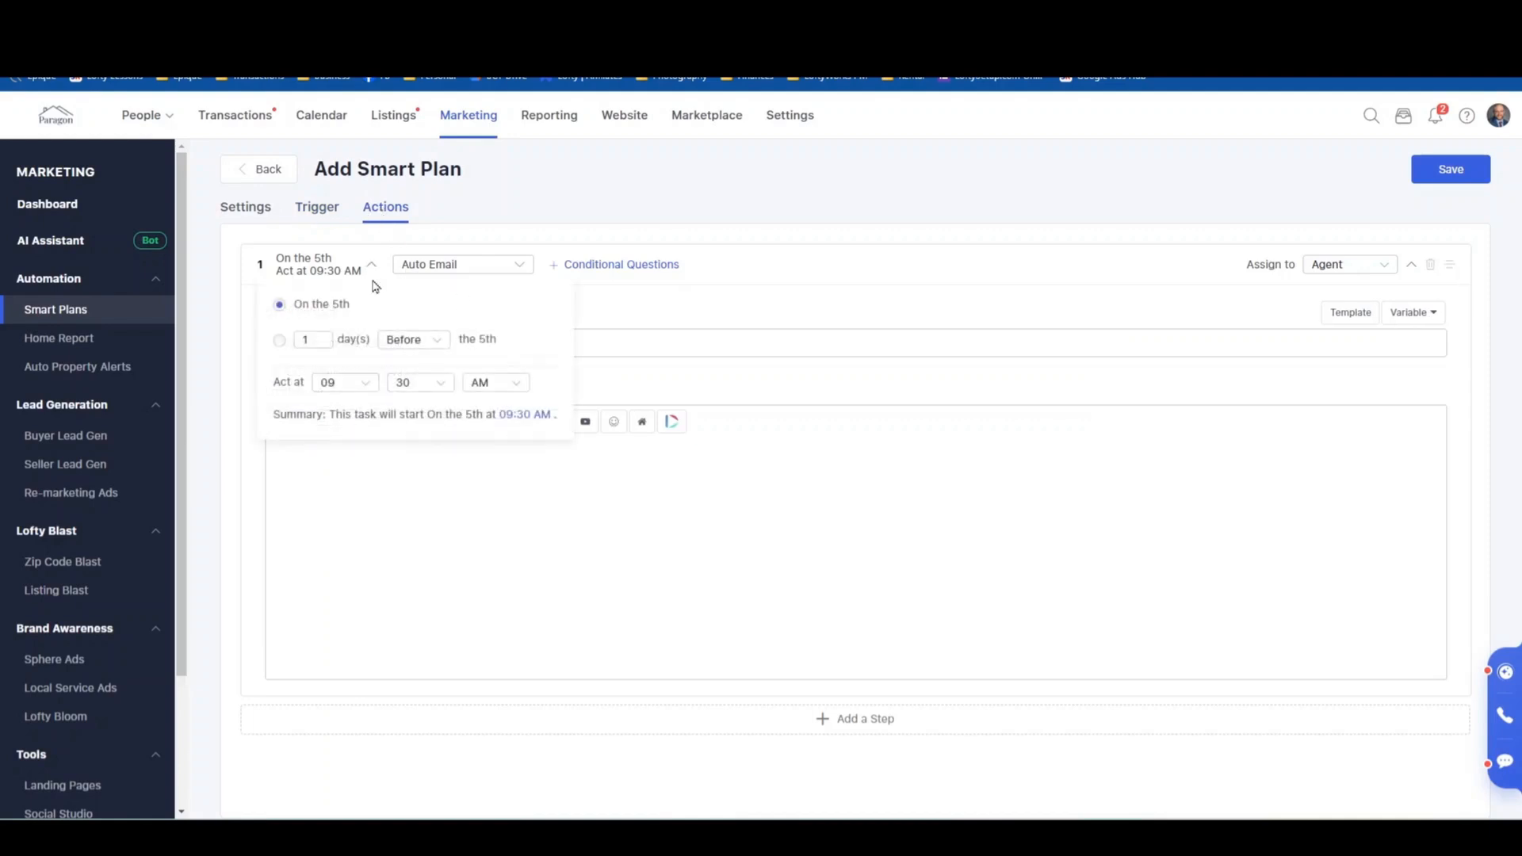
click(404, 385)
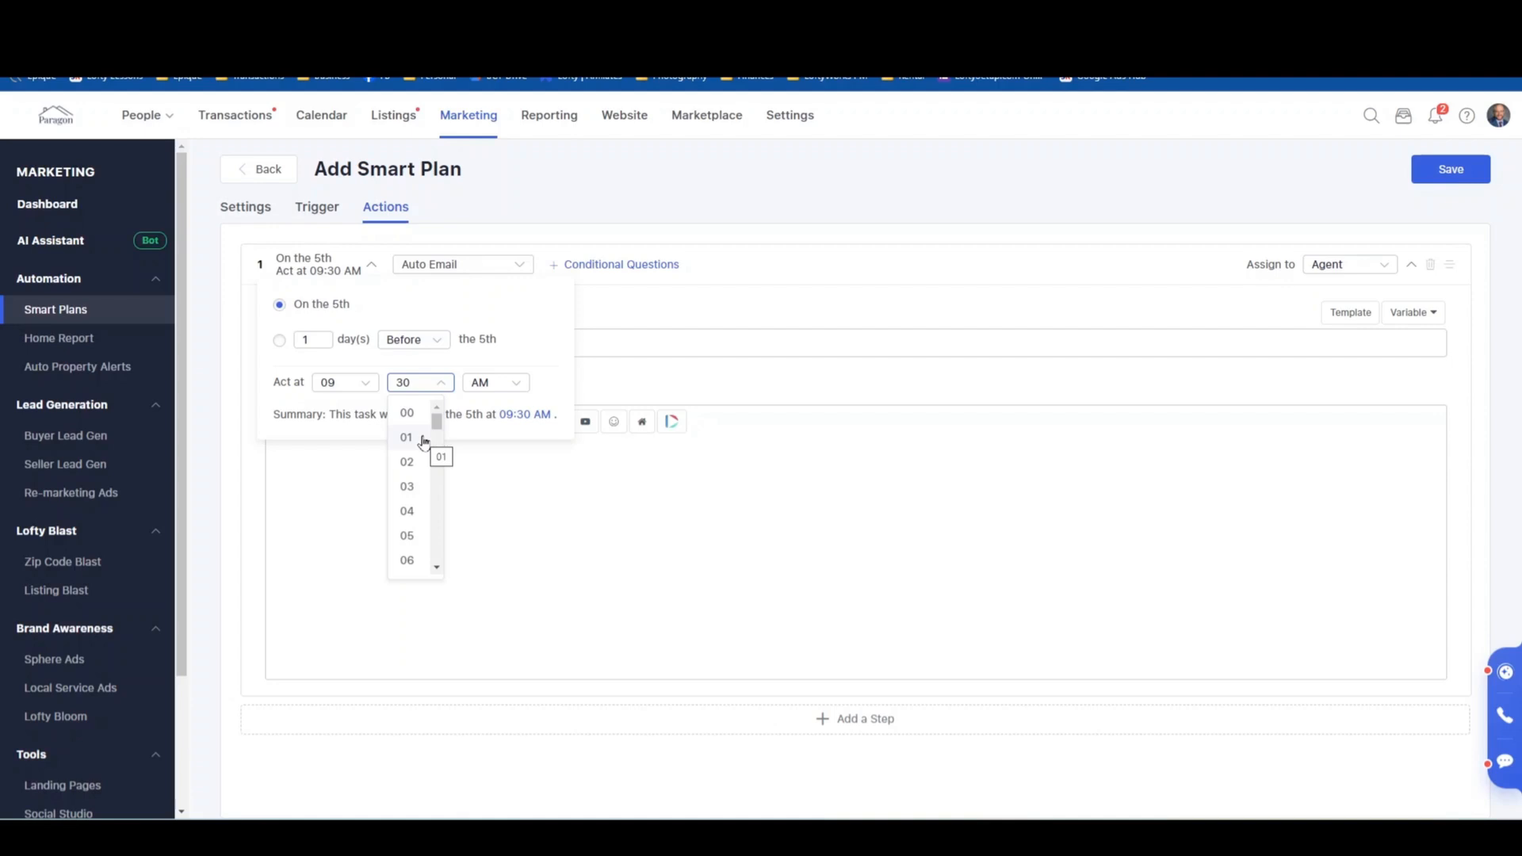
scroll(420, 447, down, 10)
click(406, 488)
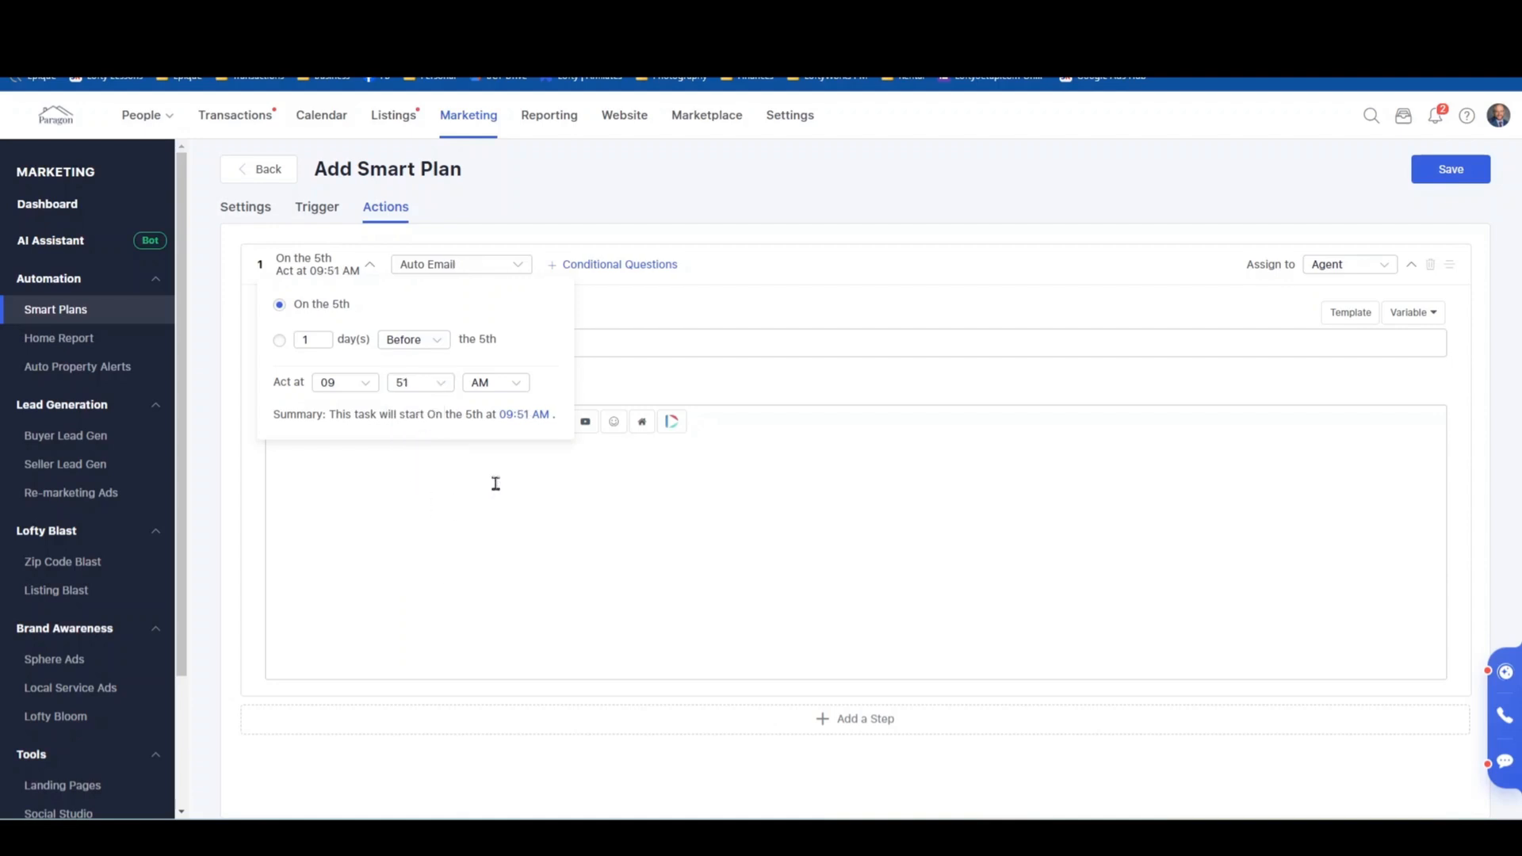
click(599, 503)
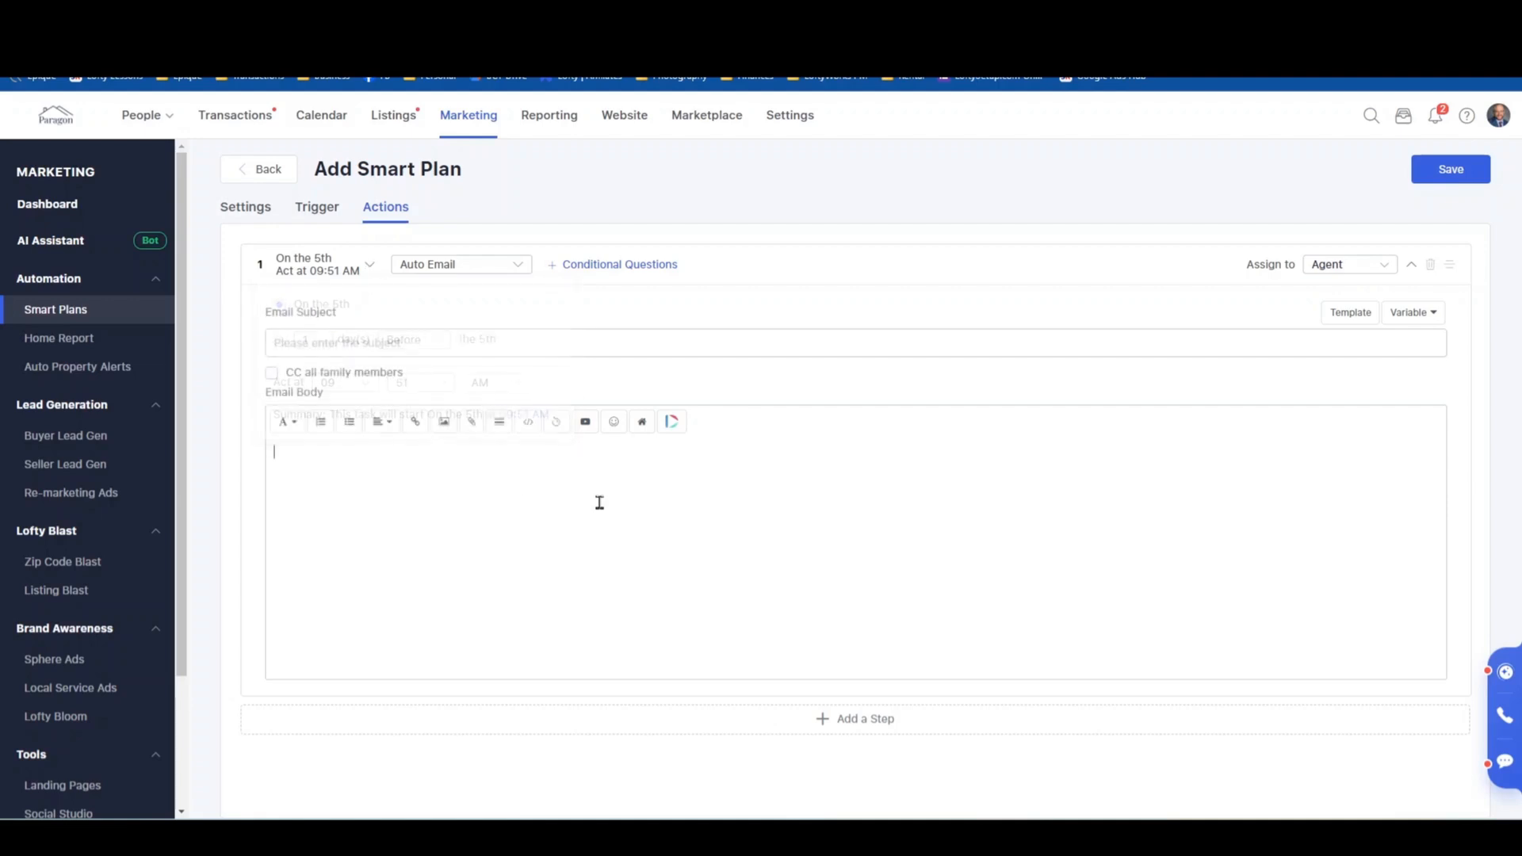
Enter "January 2025 Real Estate Newsletter" as the subject of the first auto email.
click(473, 352)
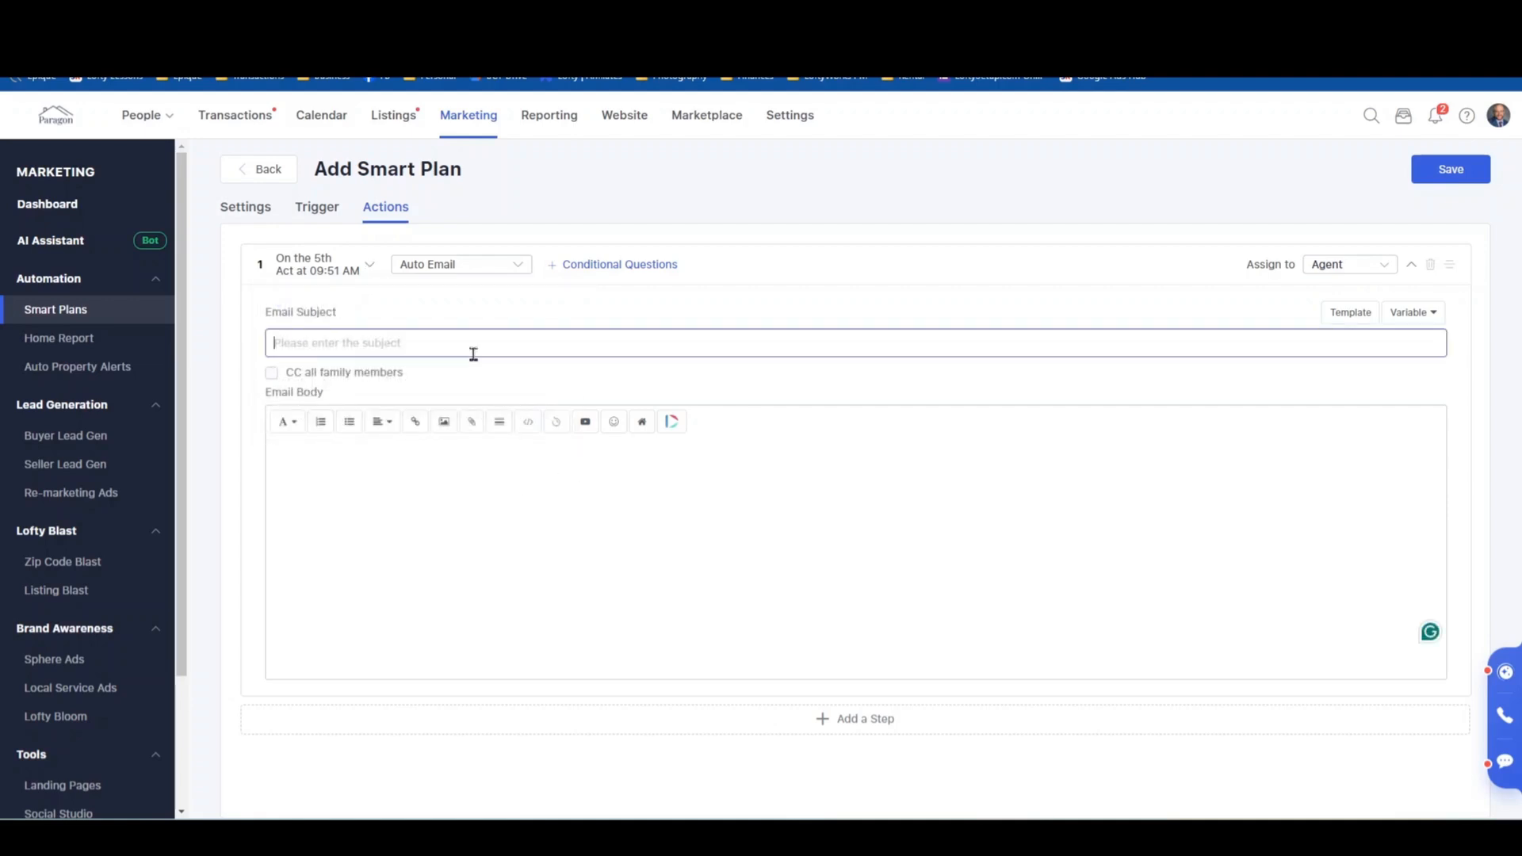
text(January 20)
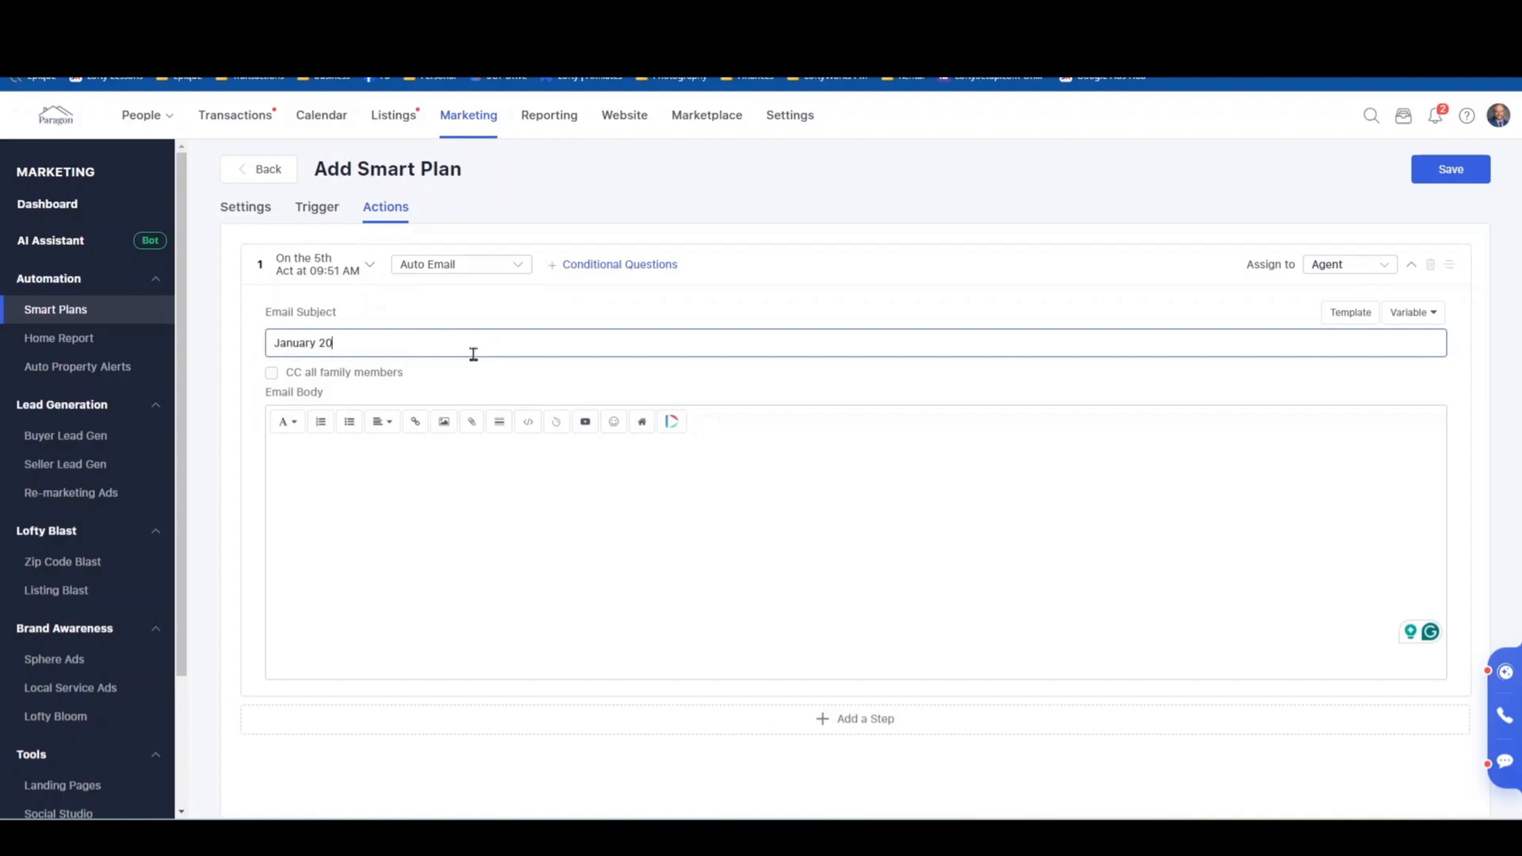
text(25 Real Este)
text(te Newsletter)
click(397, 514)
click(541, 345)
Fill the email body with three placeholder paragraphs separated by blank lines: "sdfgasdfdsafdsff", "fsdfsadfsa" and "fsdafas".
click(536, 520)
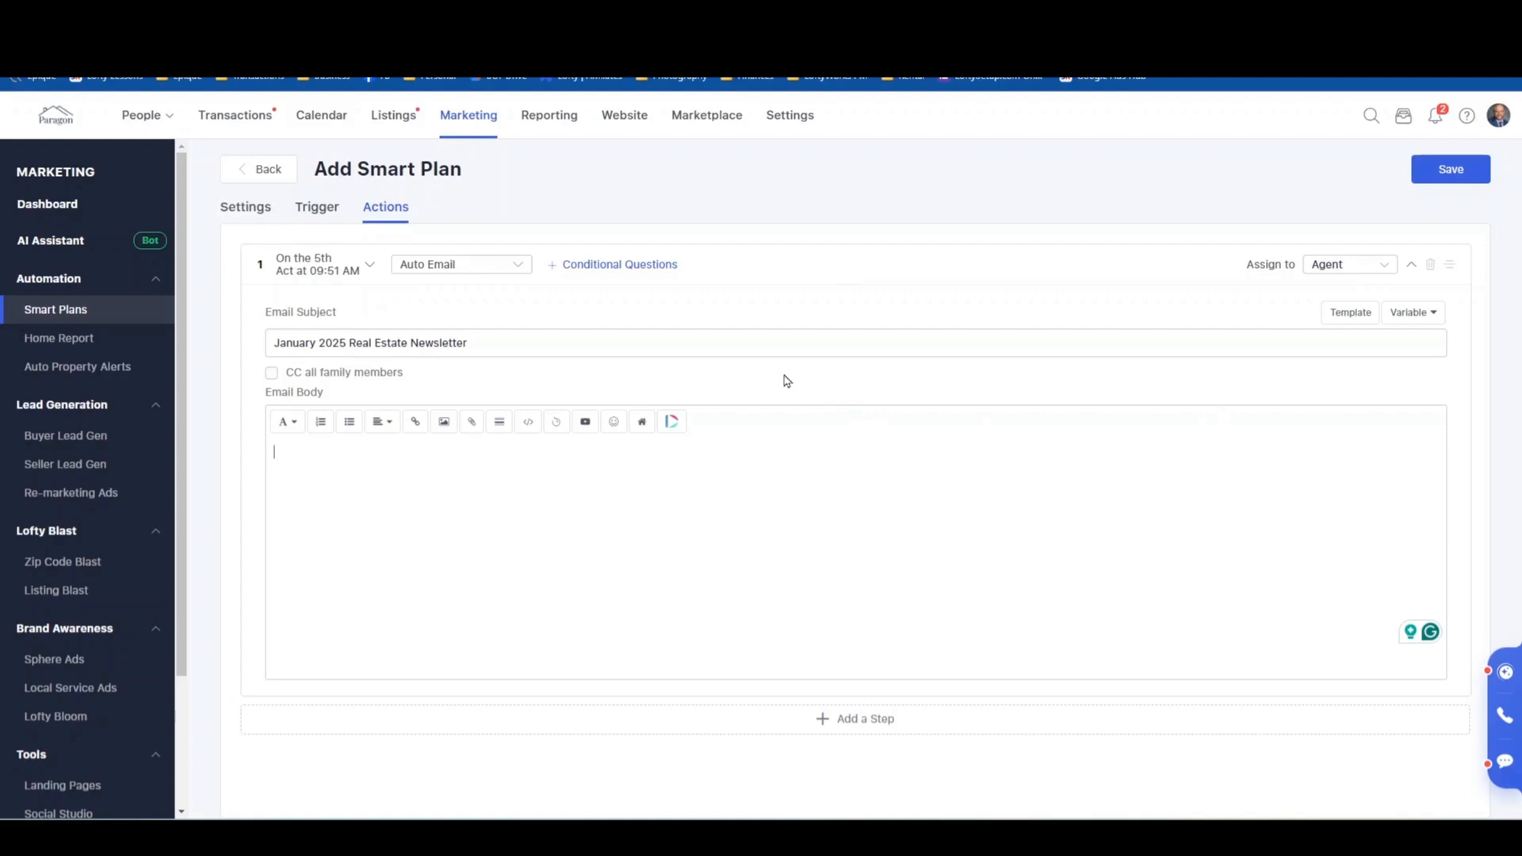
text(sdfgasdfdsafdsff)
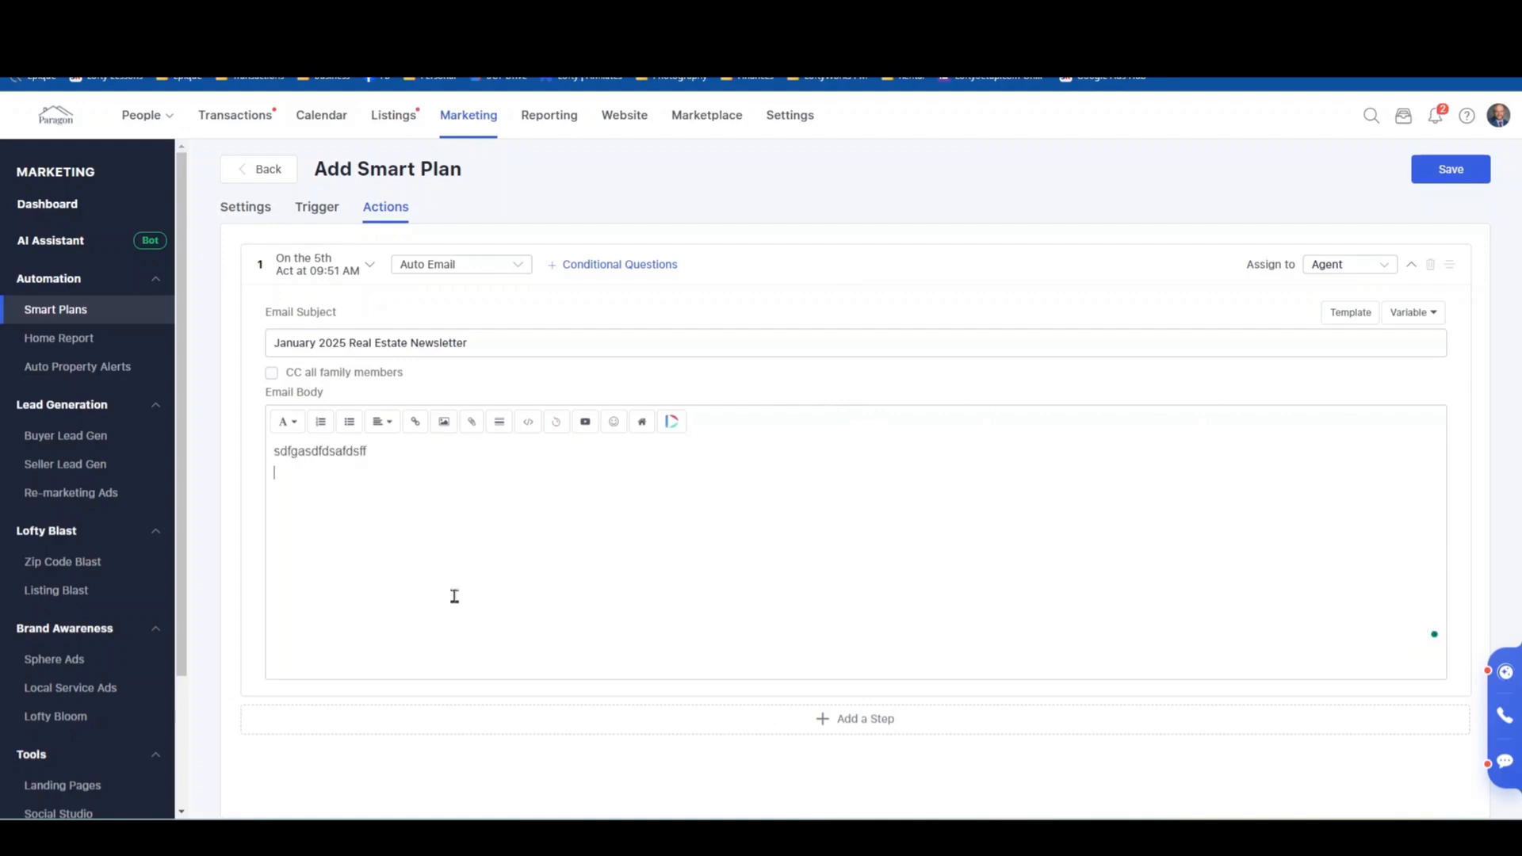
key(Return)
key(Return)
text(fsdfsadfsa)
key(Return)
key(Return)
text(fsdafas)
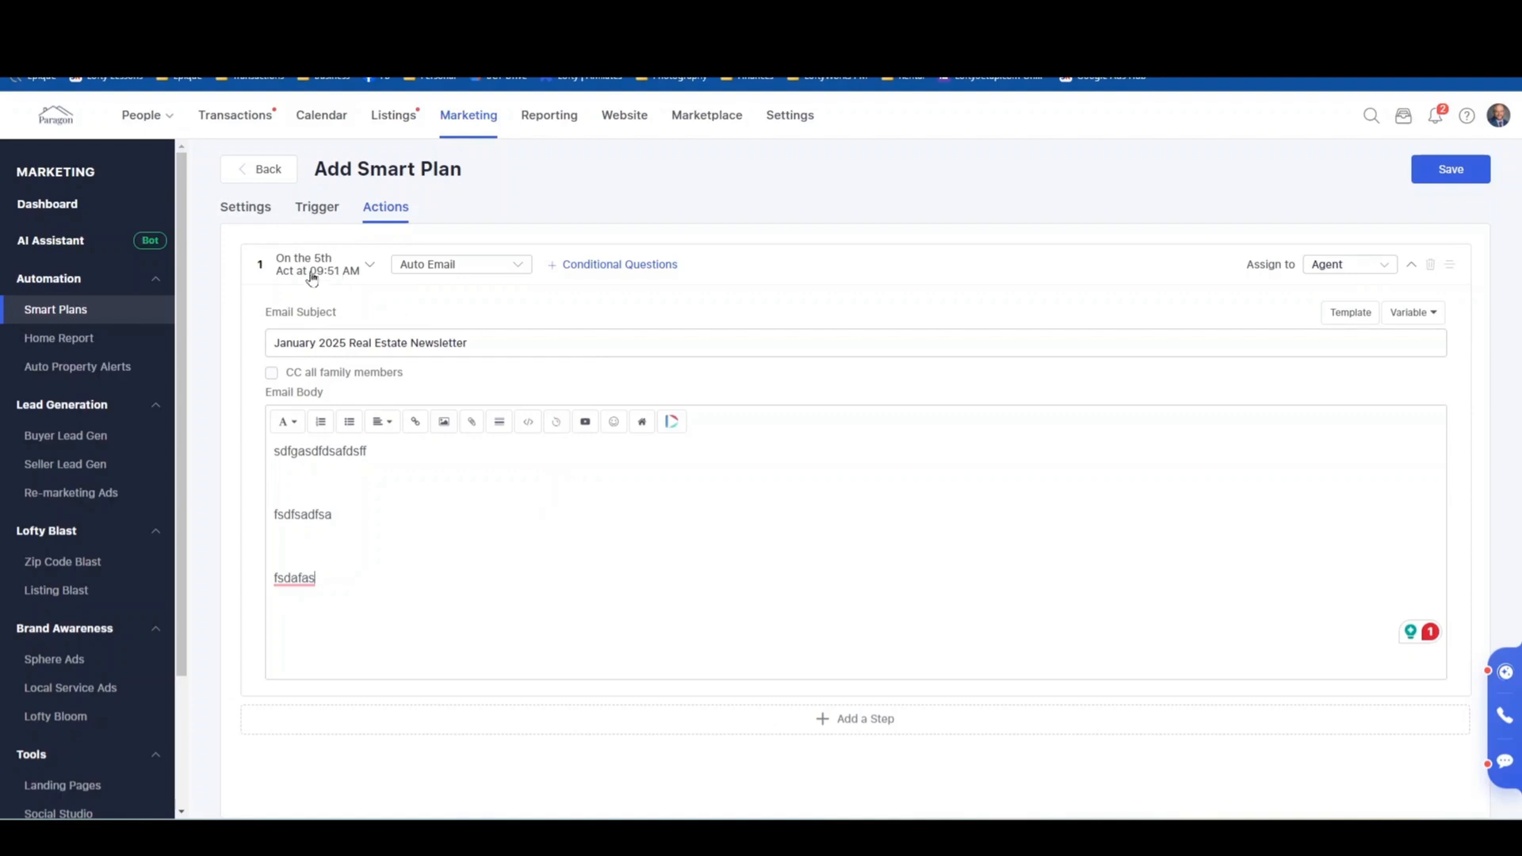
Add a second step after the email and make it an Auto Text action.
click(786, 718)
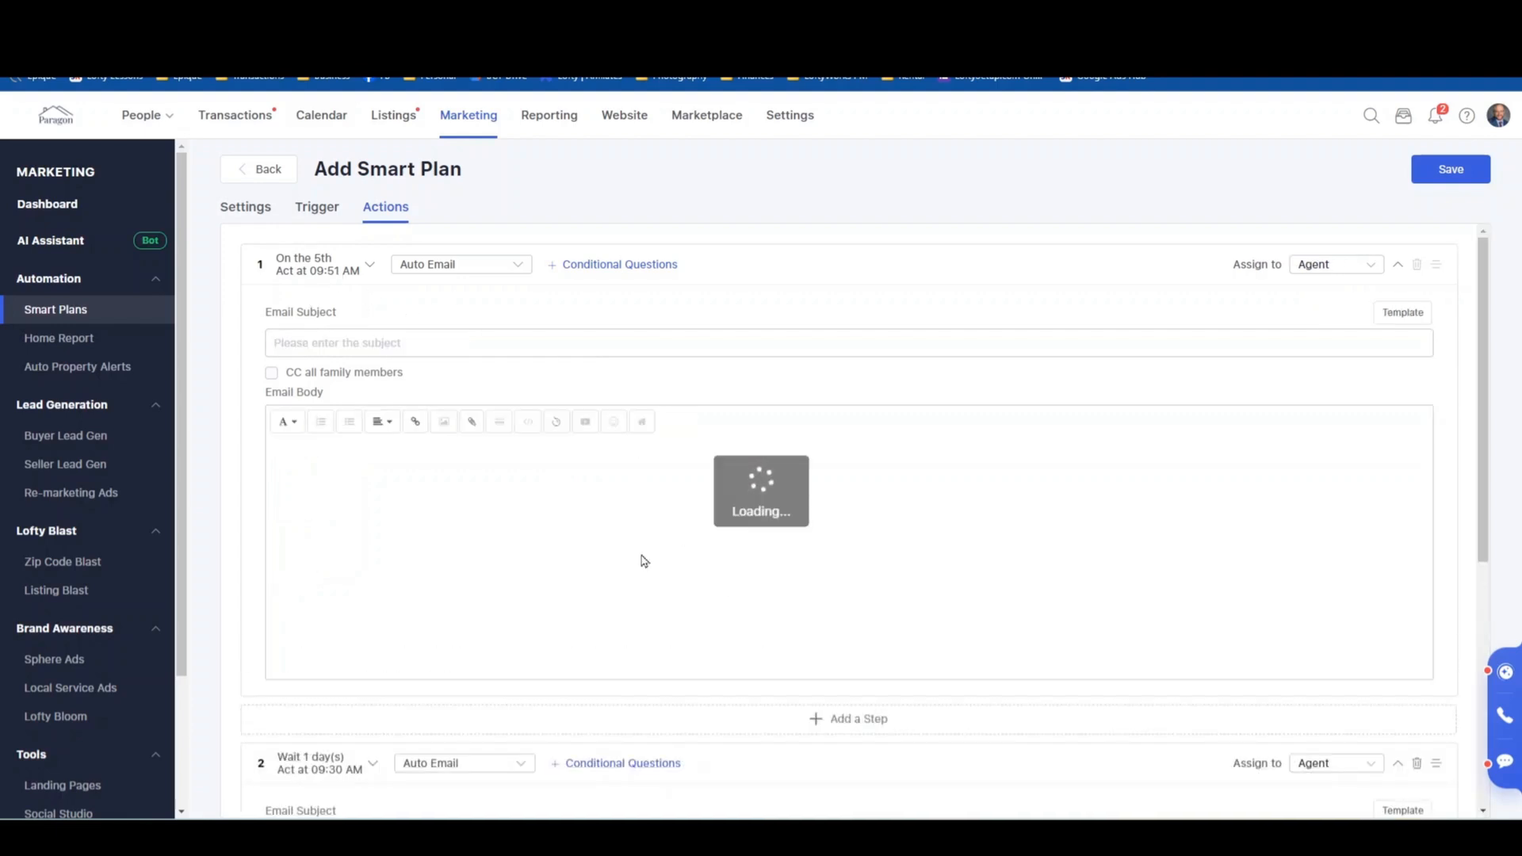
scroll(631, 551, up, 2)
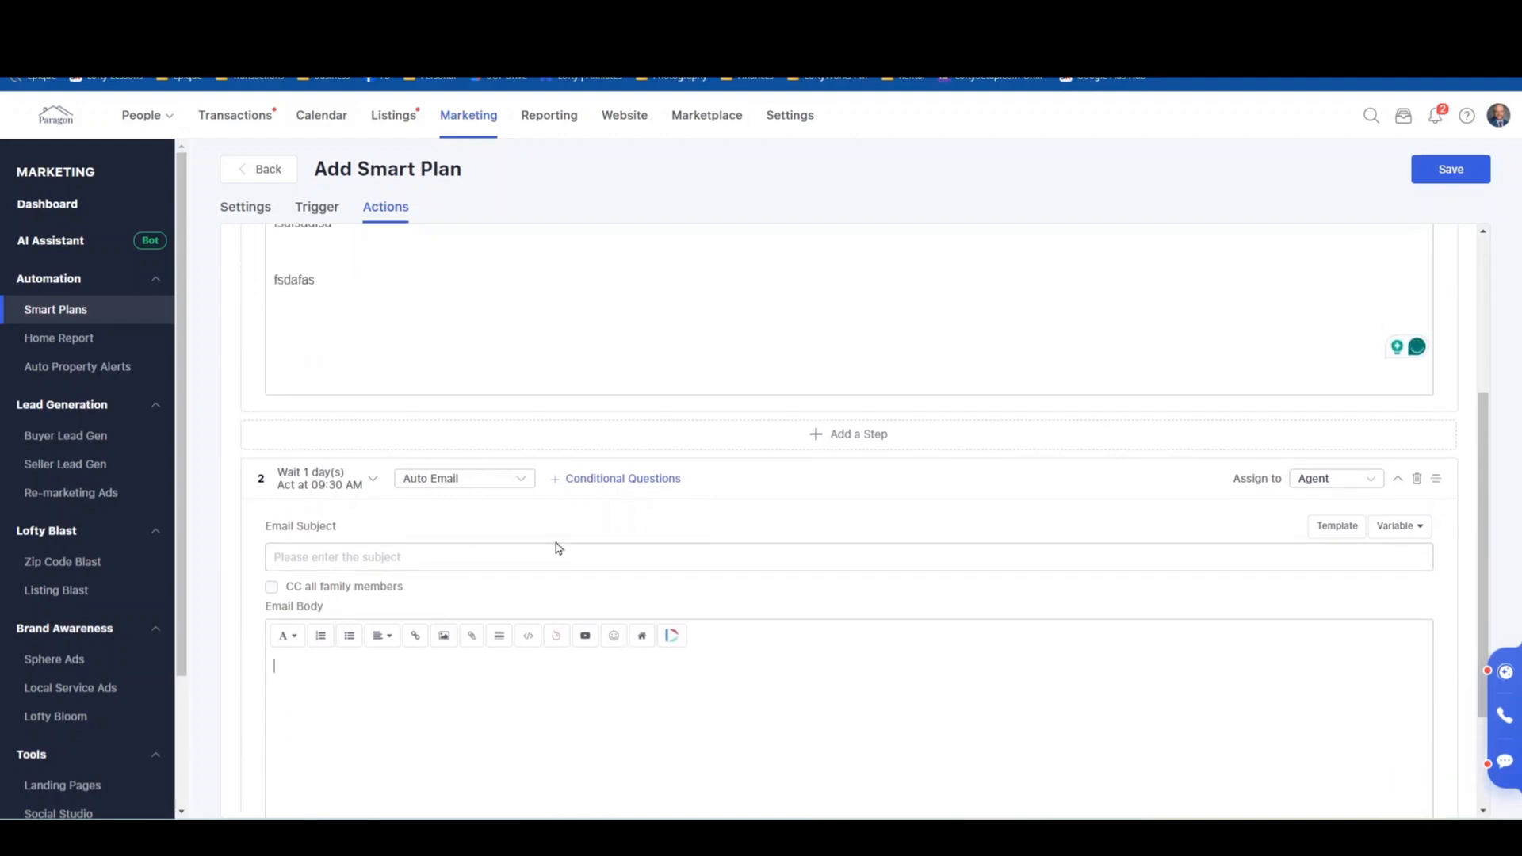
click(508, 484)
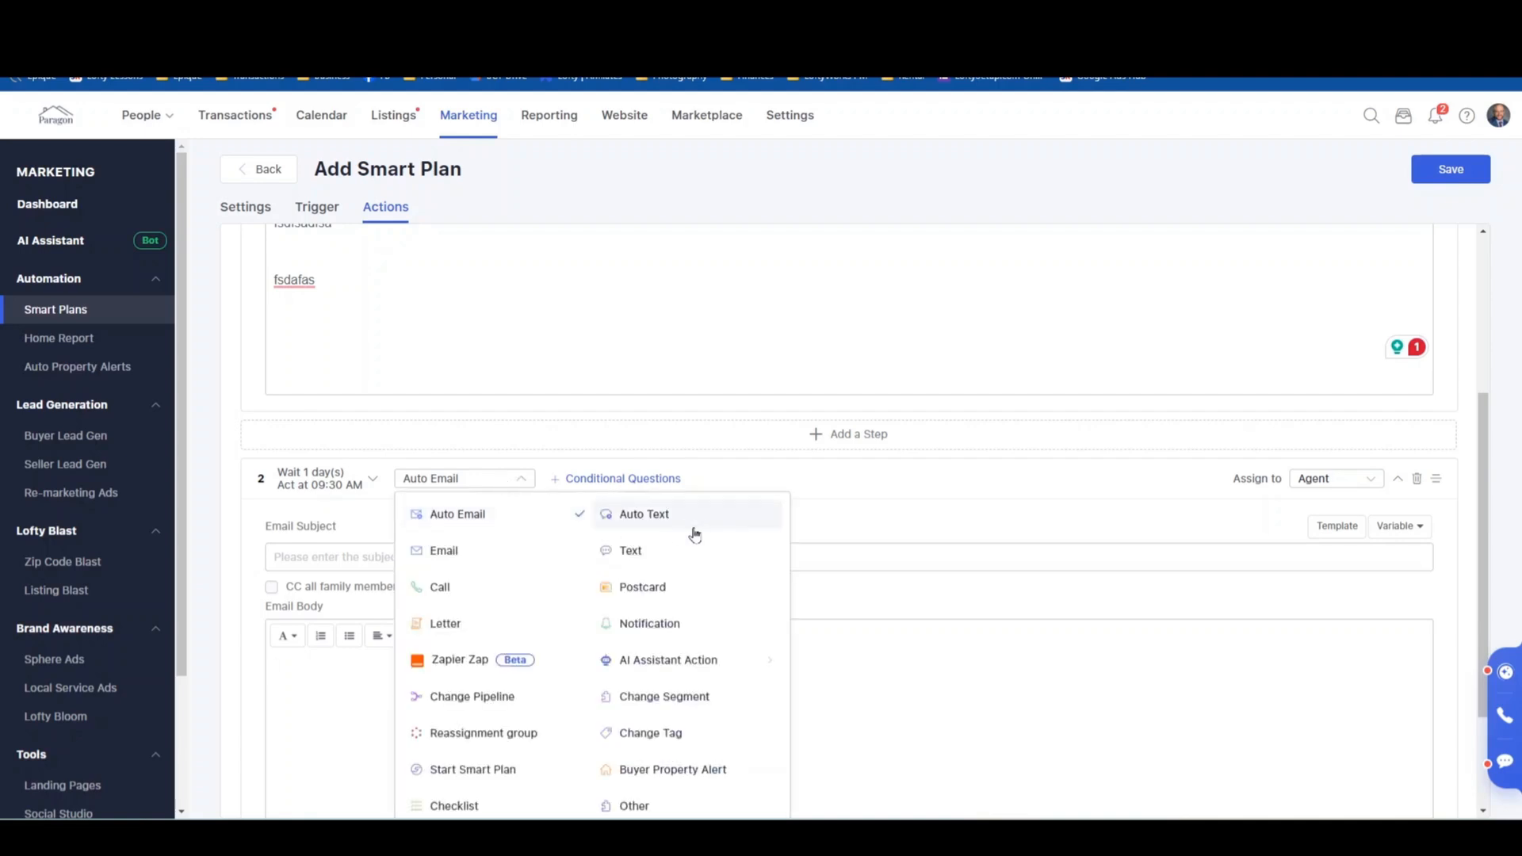
click(652, 513)
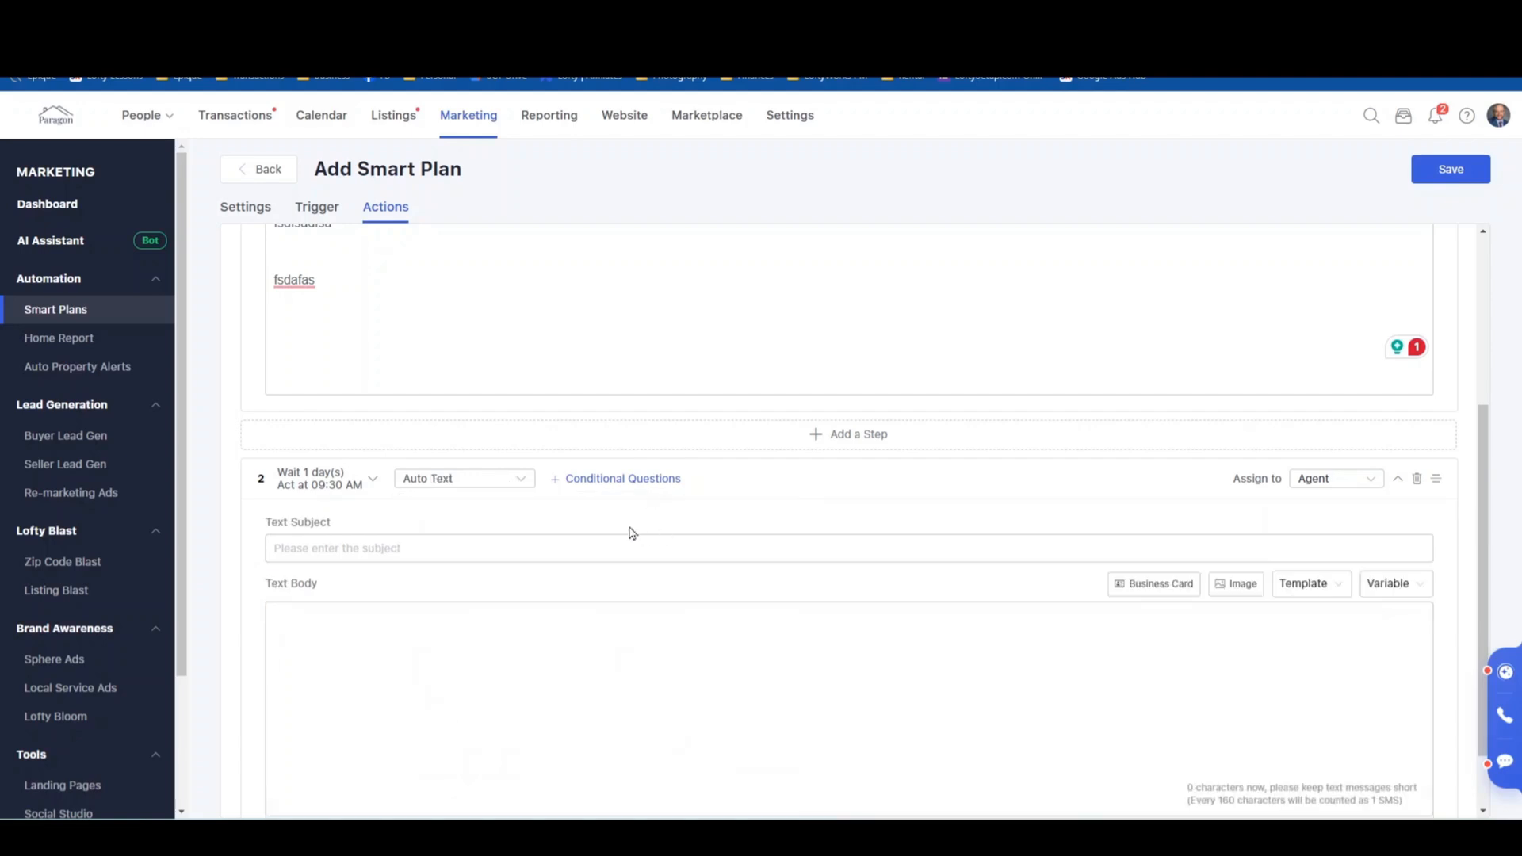
Enter "dsfgsadf" as the auto text's subject and "asdfsadf" as its body.
click(408, 536)
text(dsfgsadf)
click(404, 638)
scroll(526, 424, up, 2)
scroll(524, 425, down, 2)
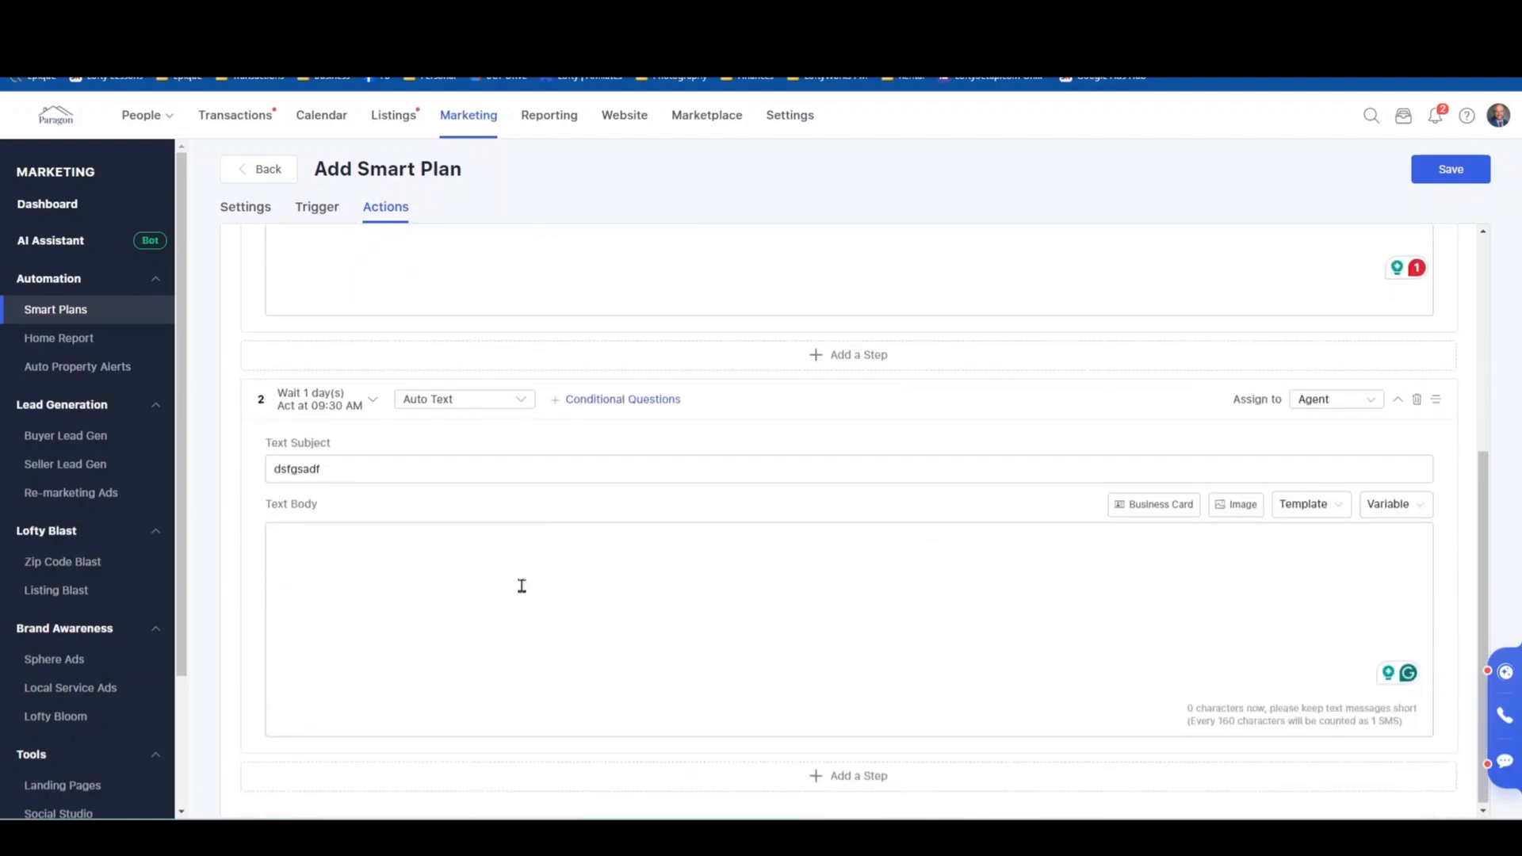
text(asdfsadf)
Set the auto text step to wait 0 hours and 10 minutes after the previous step.
click(359, 402)
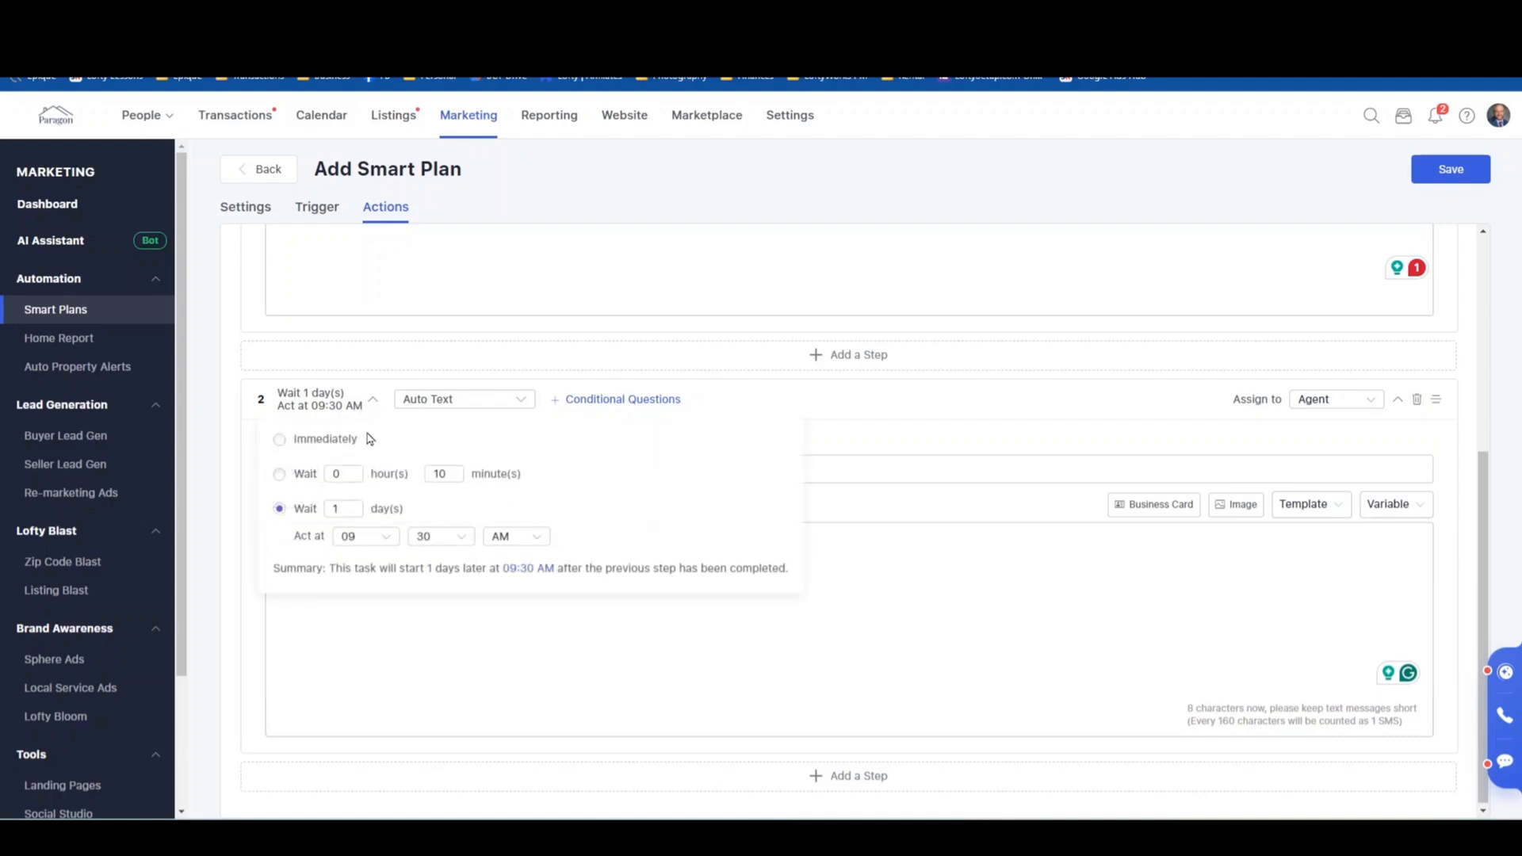
click(309, 473)
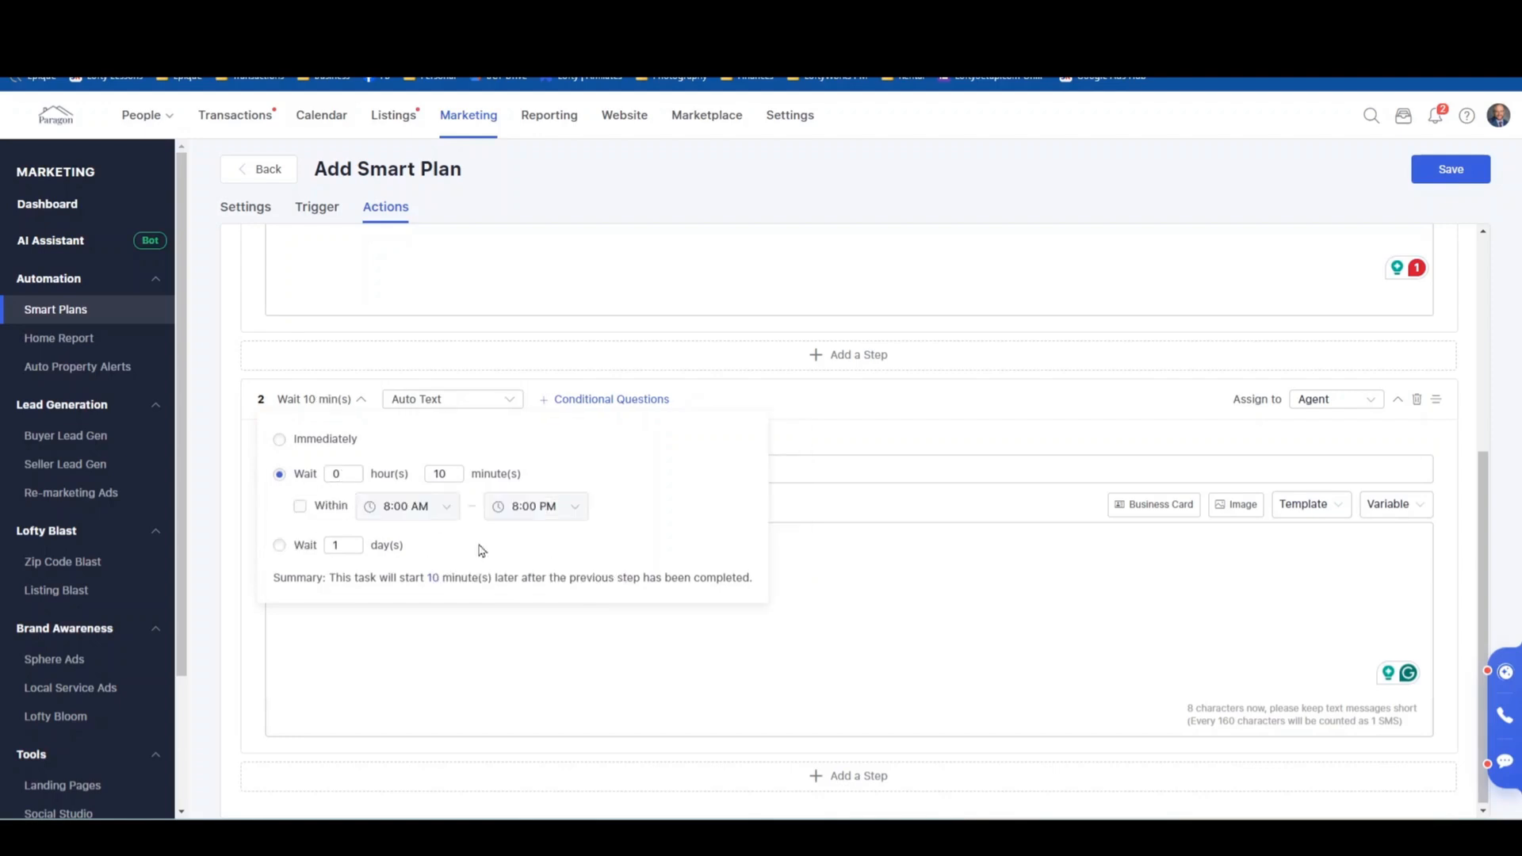
Restrict the auto text step's sending window to within 8:00 AM and 8:00 PM.
click(327, 507)
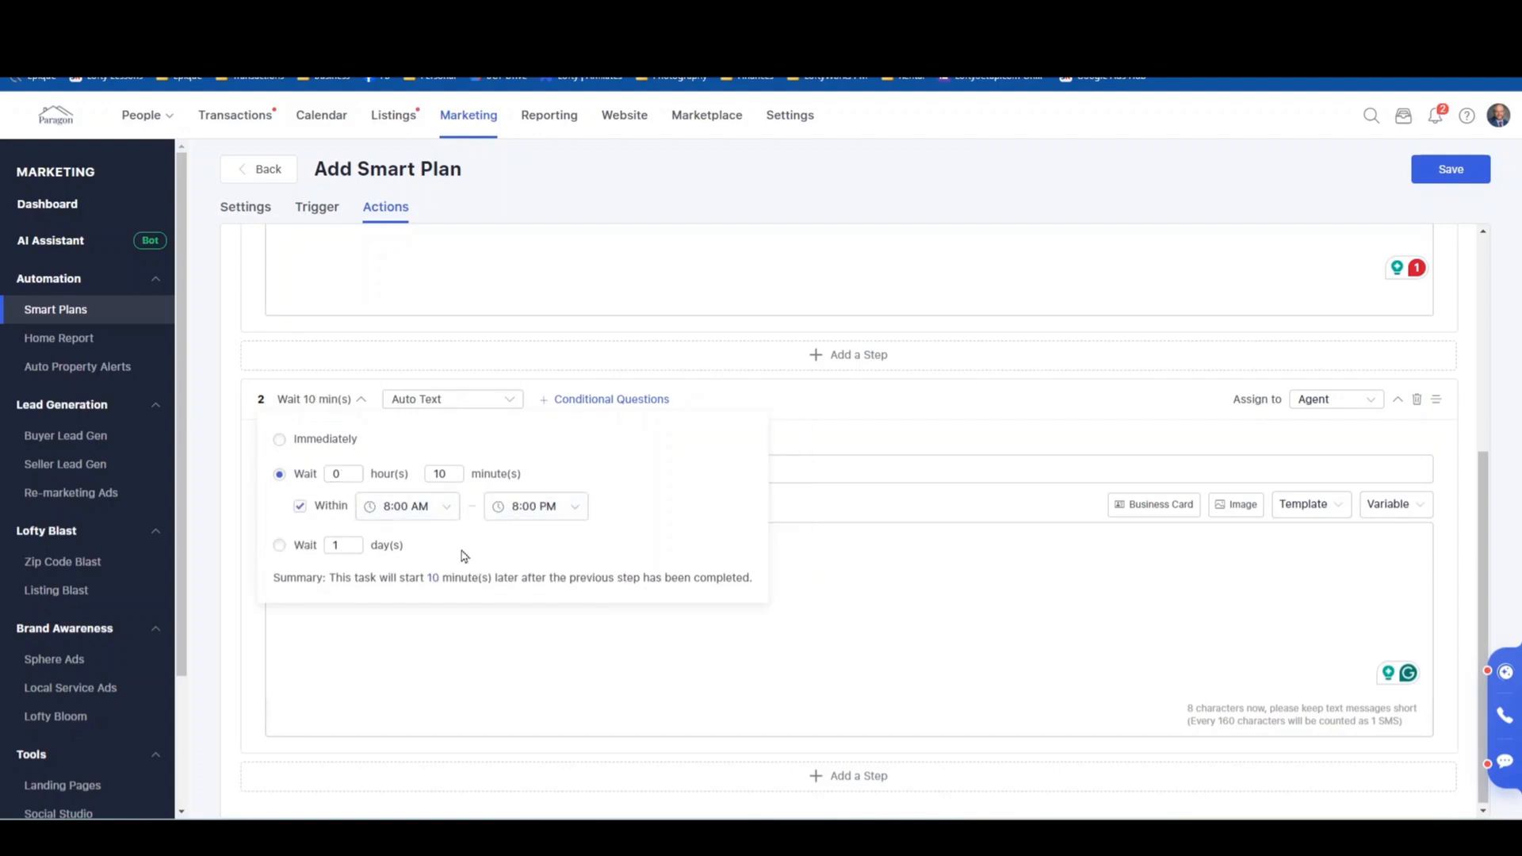
click(584, 626)
Review the auto email and auto text steps and save the new smart plan.
scroll(569, 512, up, 5)
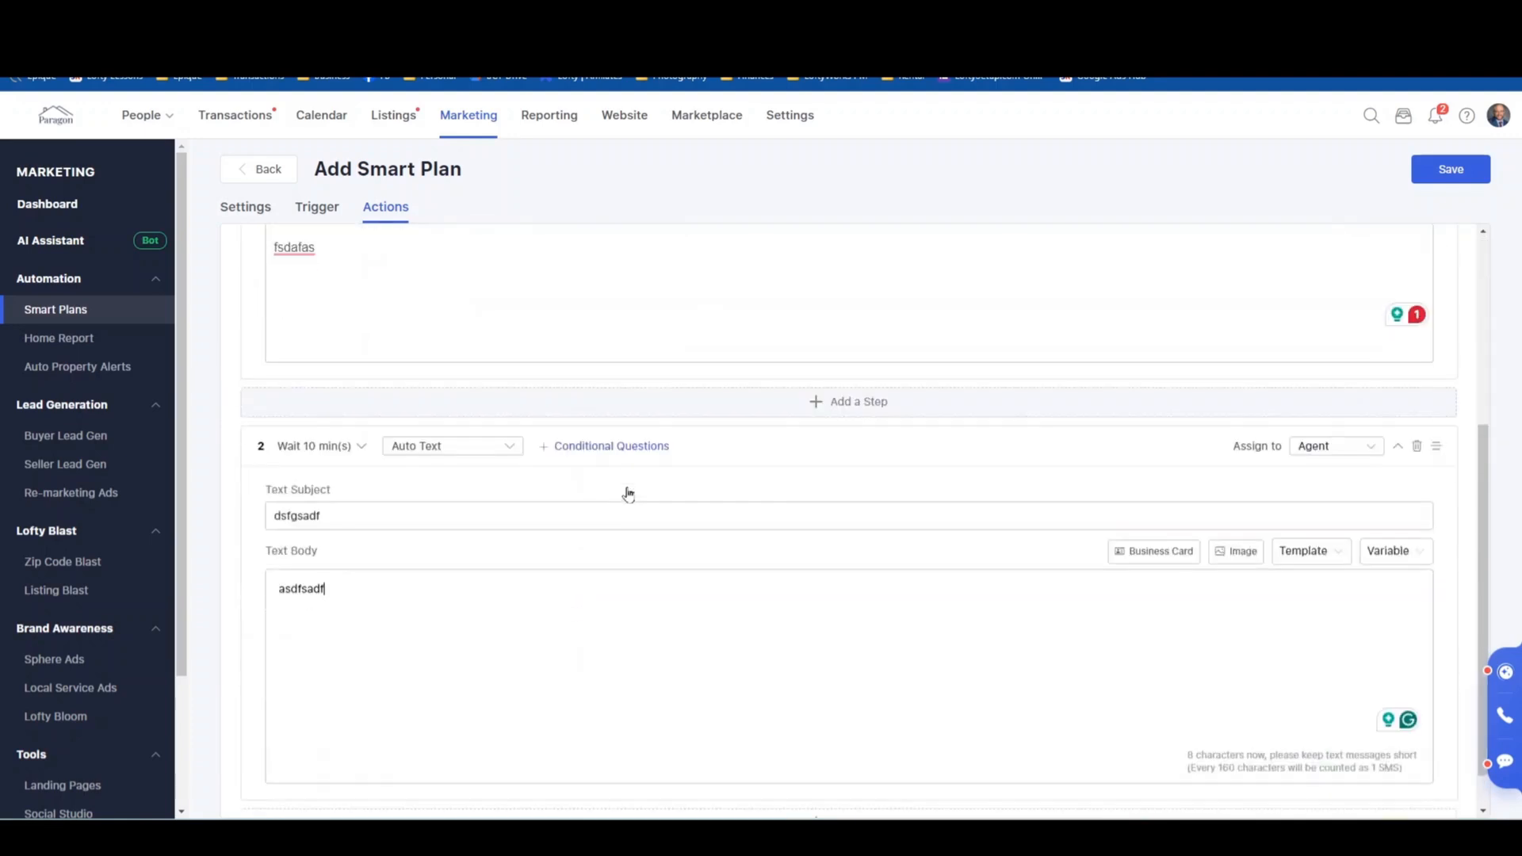
scroll(626, 495, down, 4)
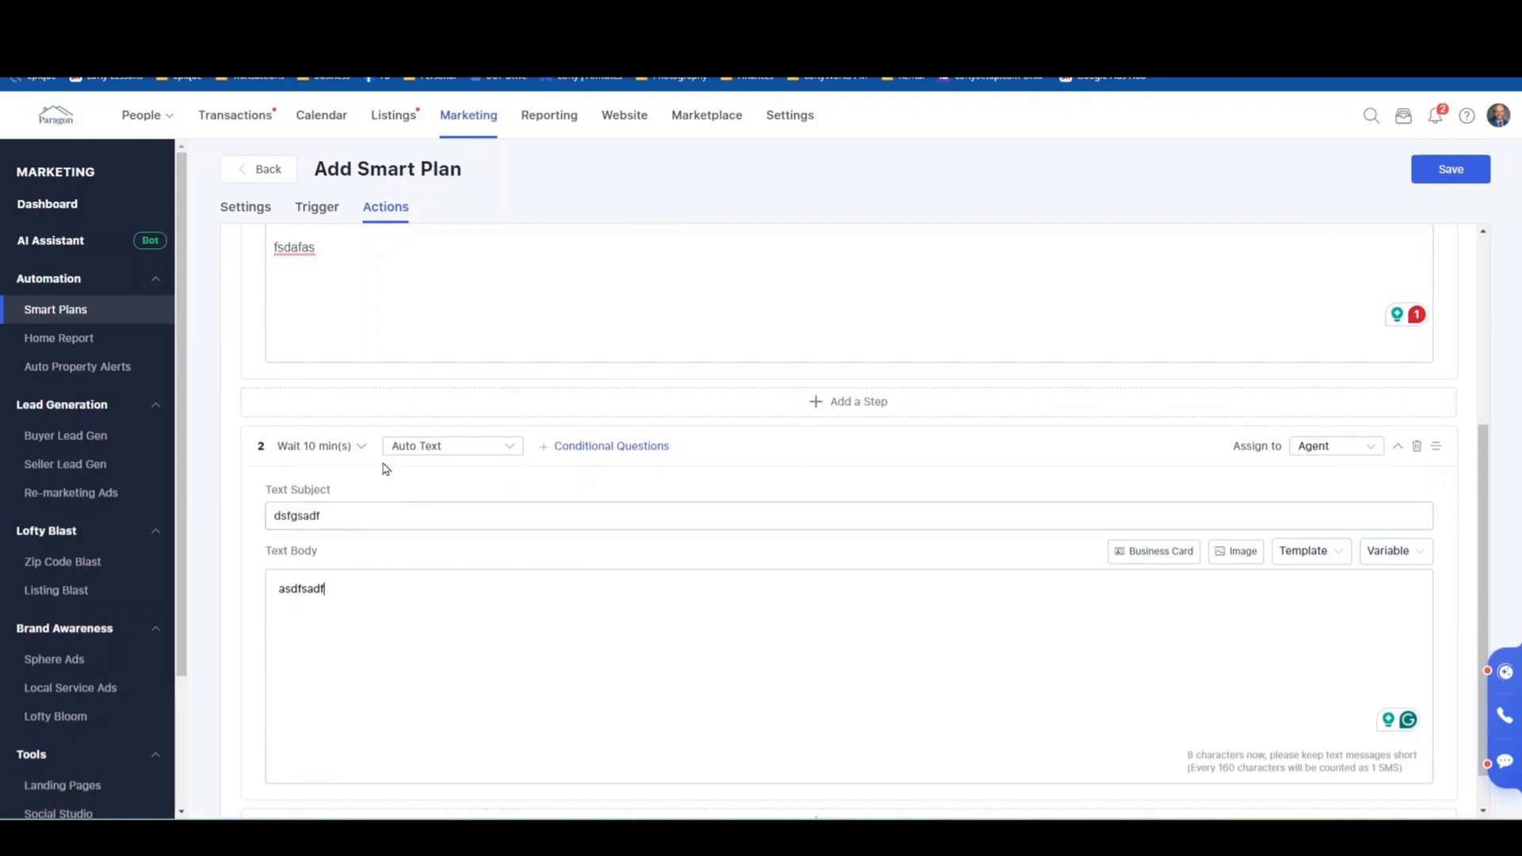
scroll(458, 313, up, 2)
scroll(483, 333, down, 3)
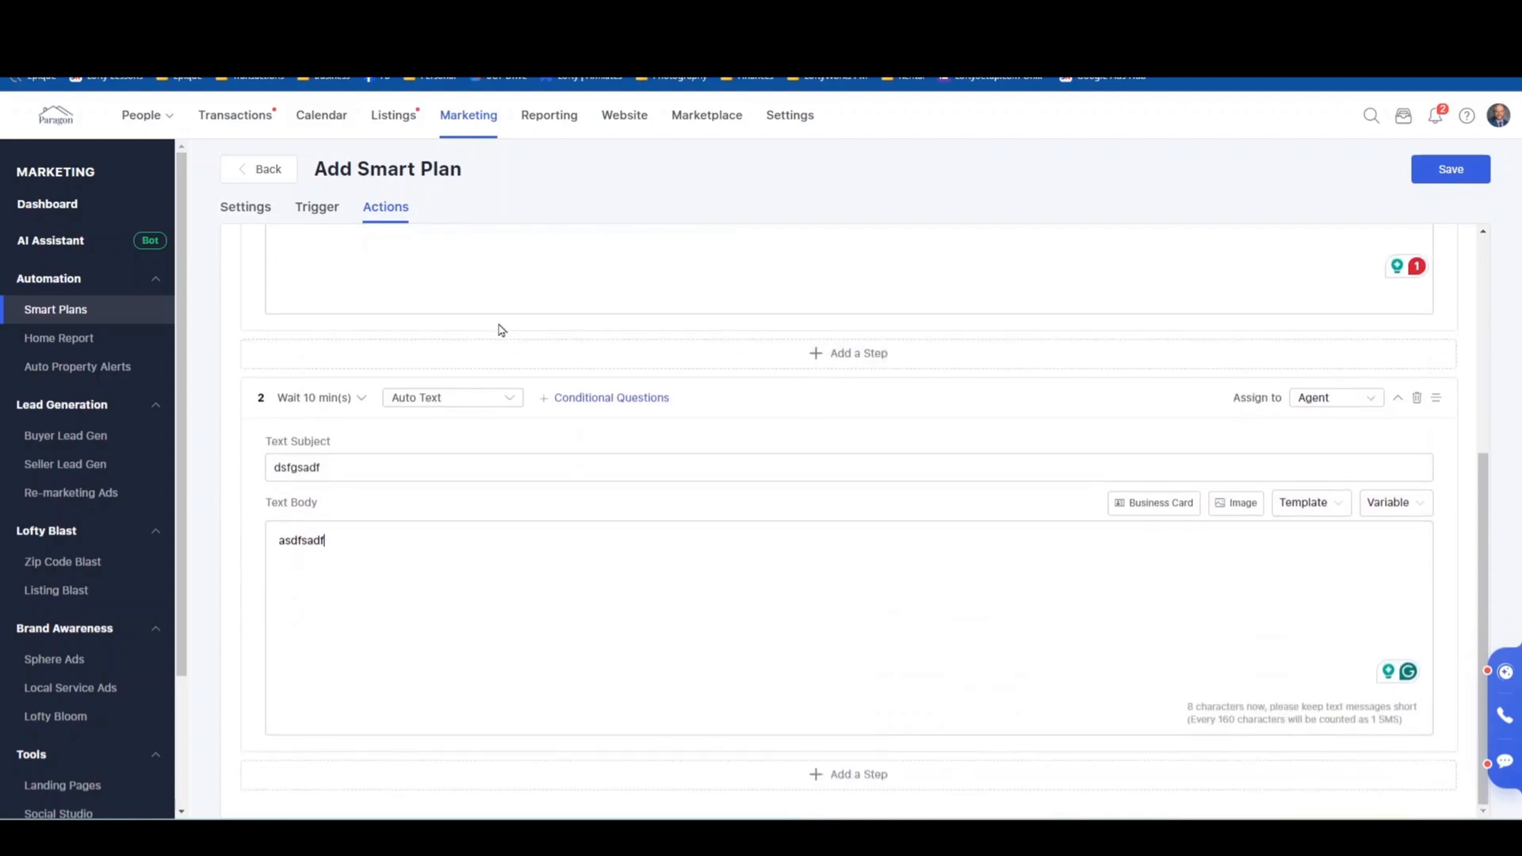
scroll(511, 333, up, 4)
scroll(415, 392, up, 1)
scroll(520, 411, down, 5)
scroll(499, 543, up, 5)
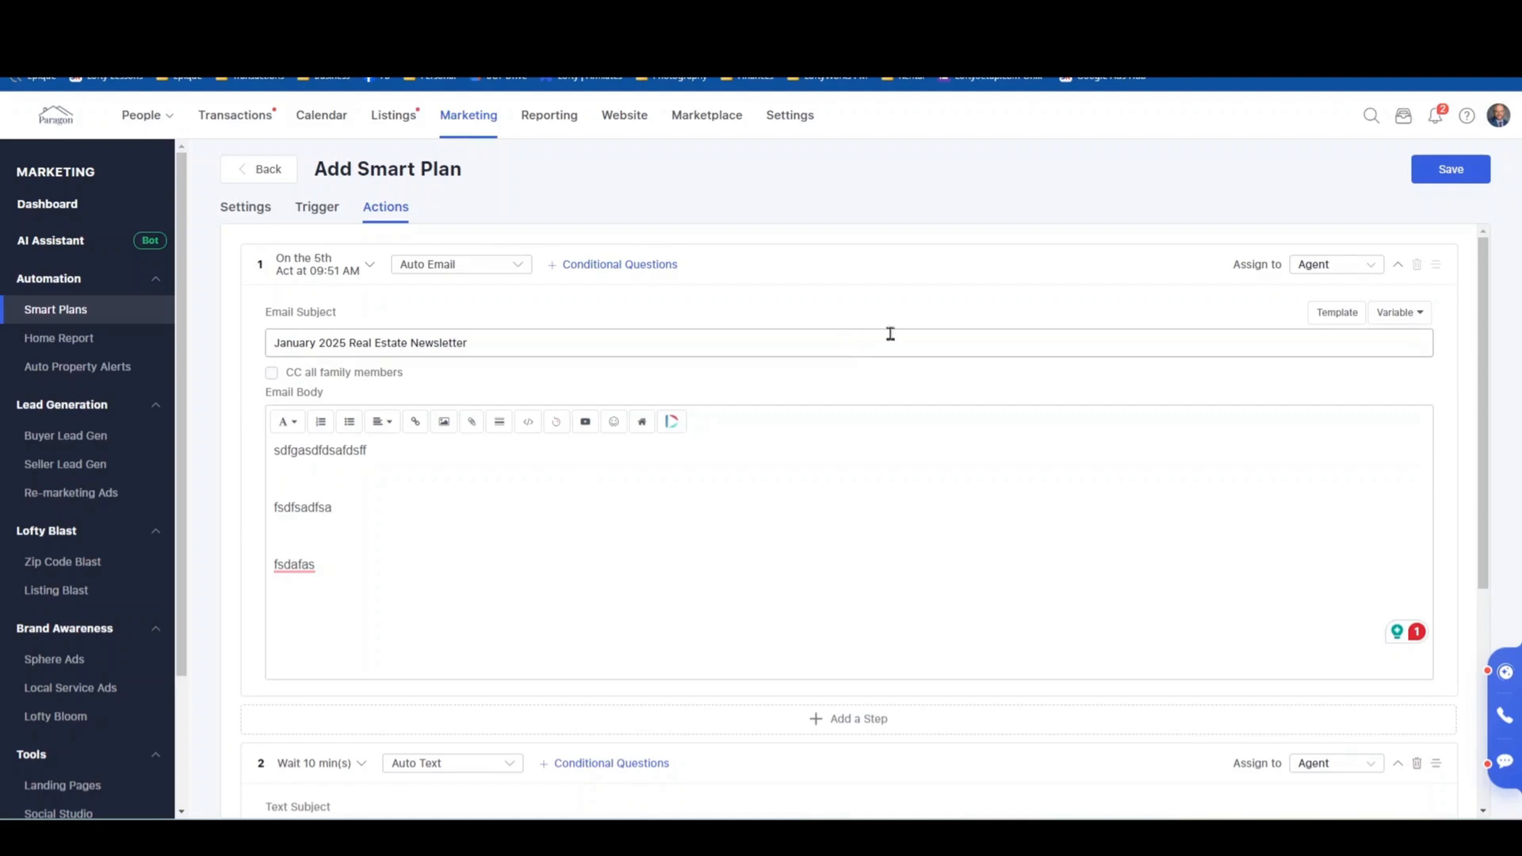
click(1439, 176)
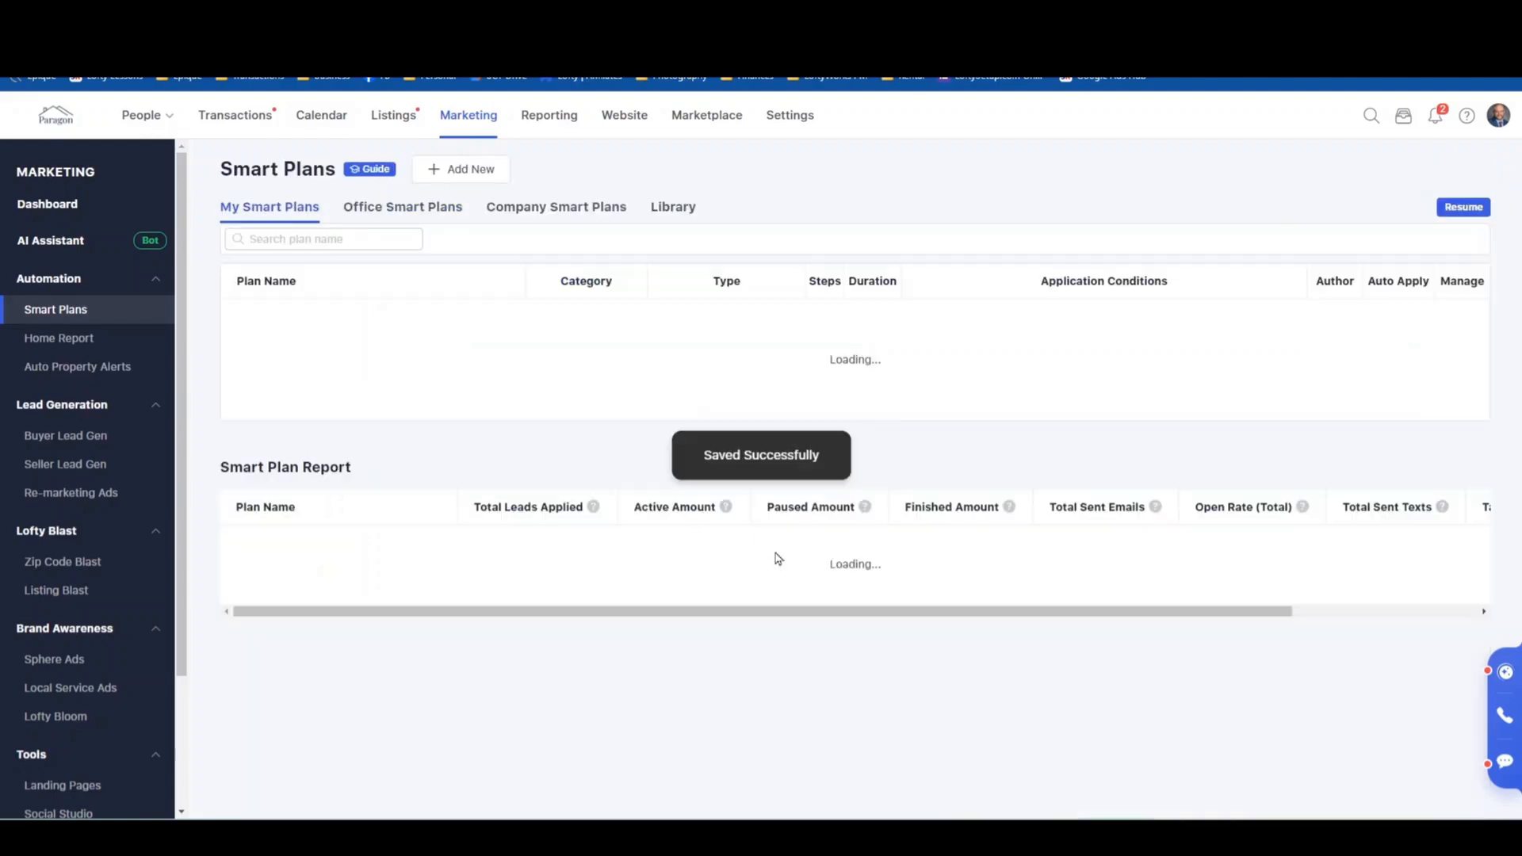
Find the Training Newsletter Form plan among the personal smart plans and open its actions for editing.
scroll(559, 459, down, 5)
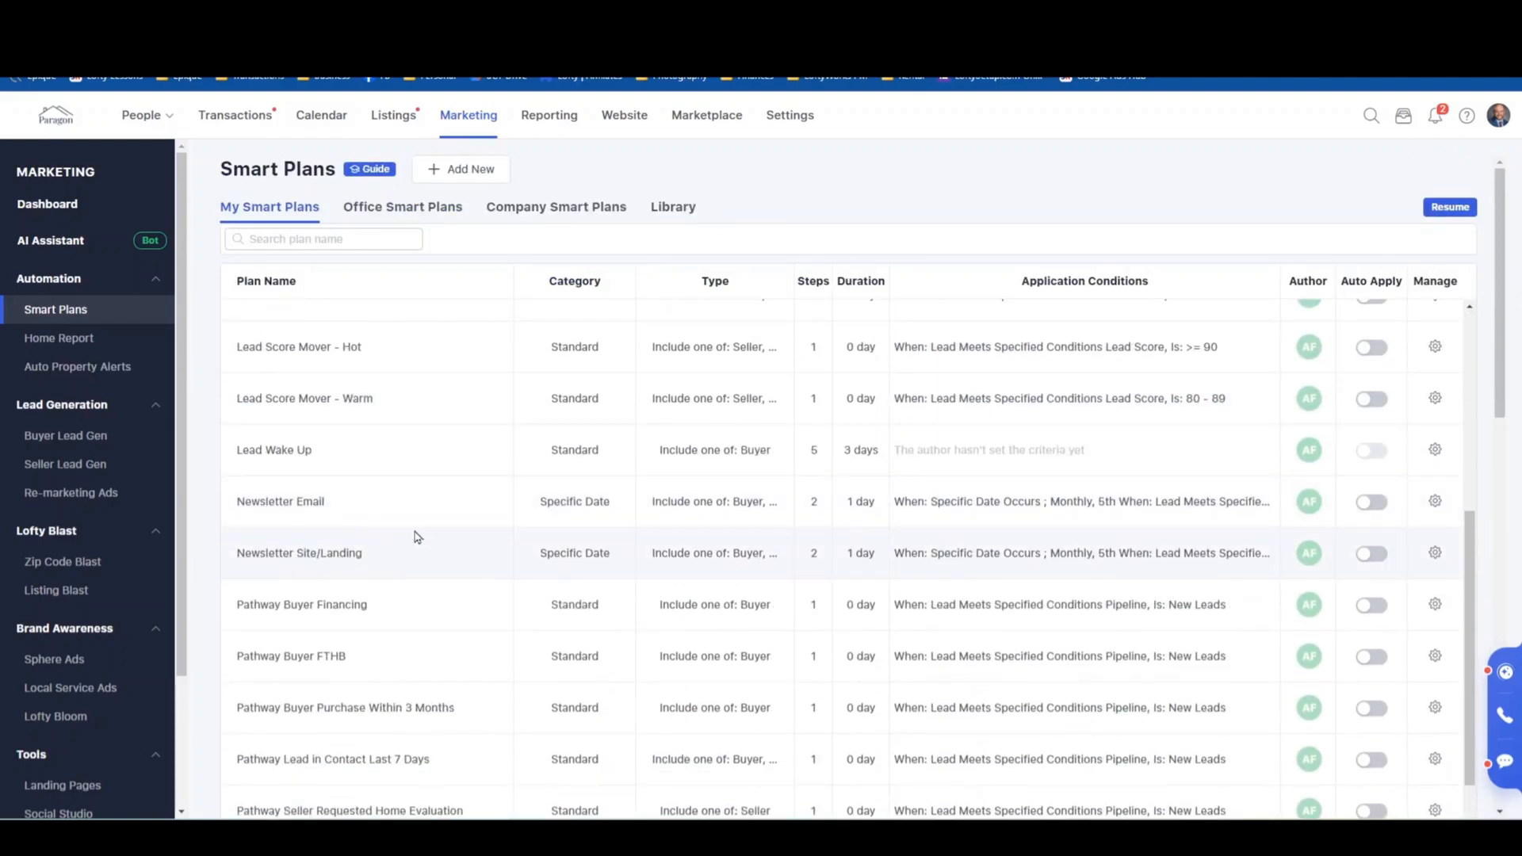
scroll(426, 537, down, 1)
scroll(426, 536, up, 1)
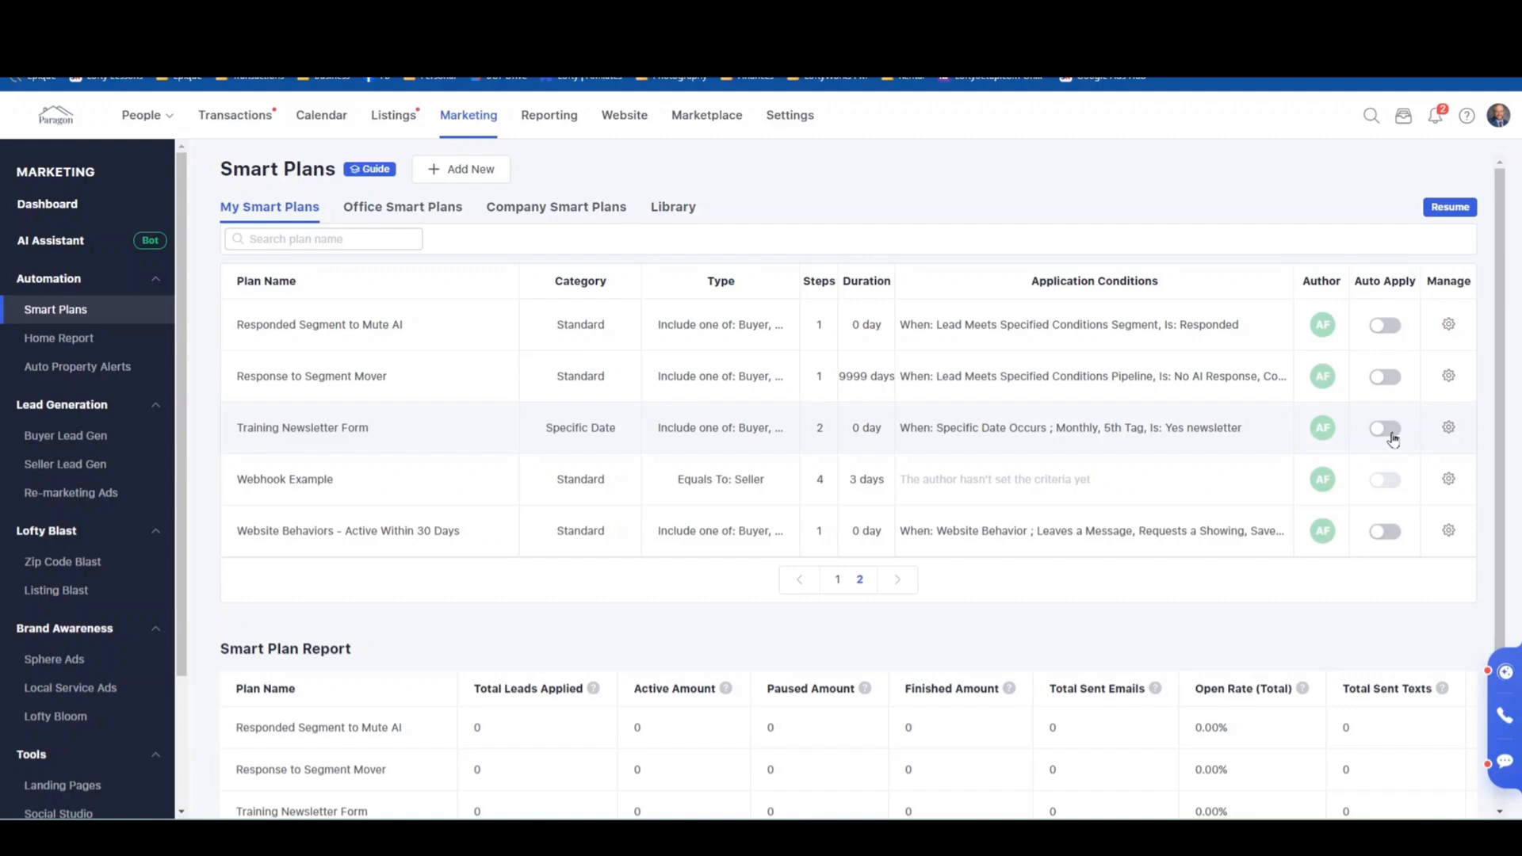
click(1448, 429)
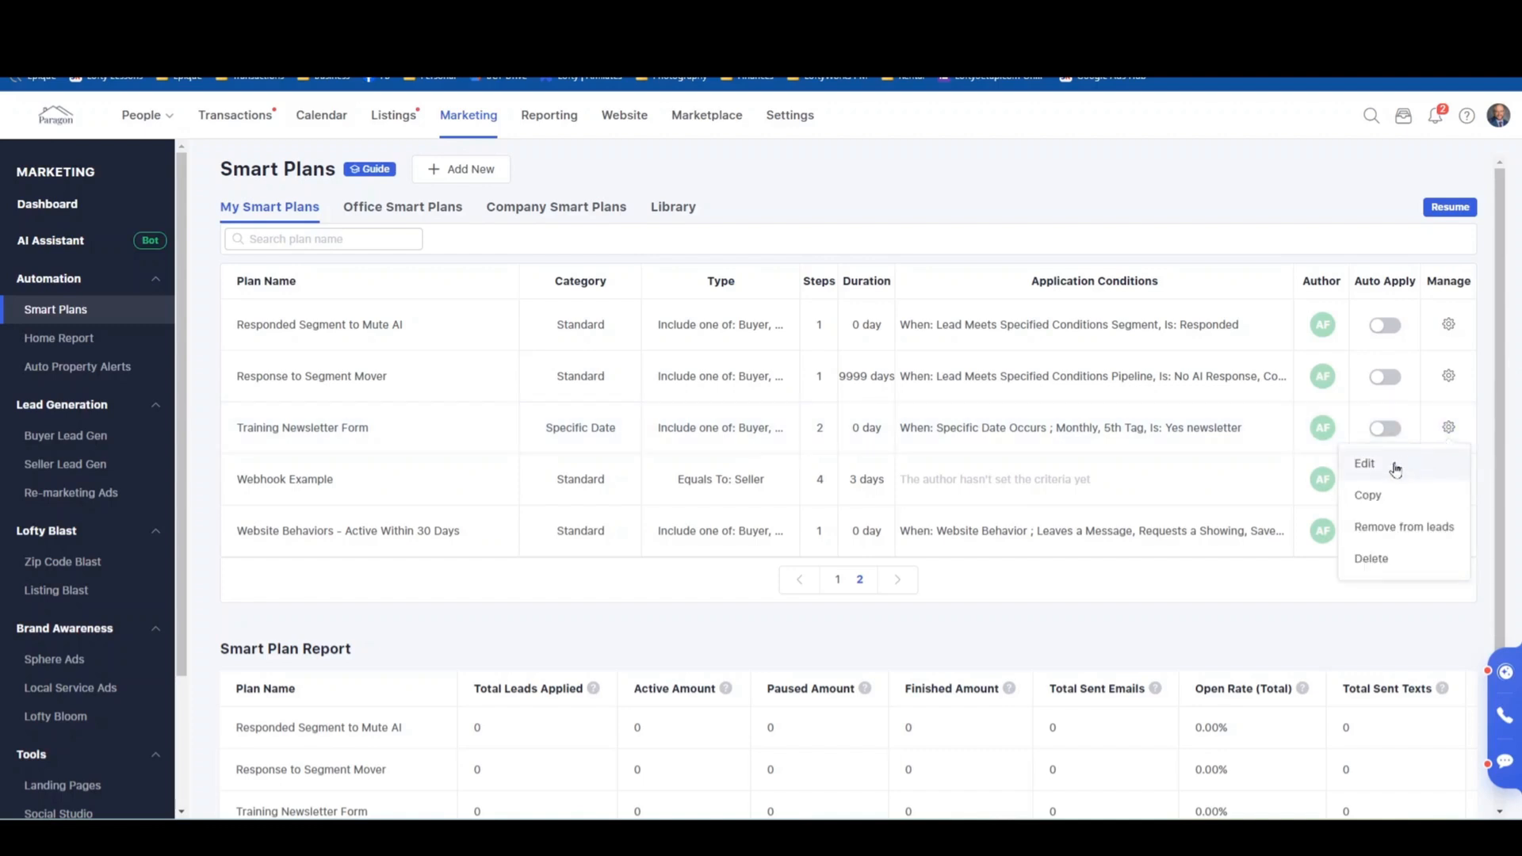
click(1366, 464)
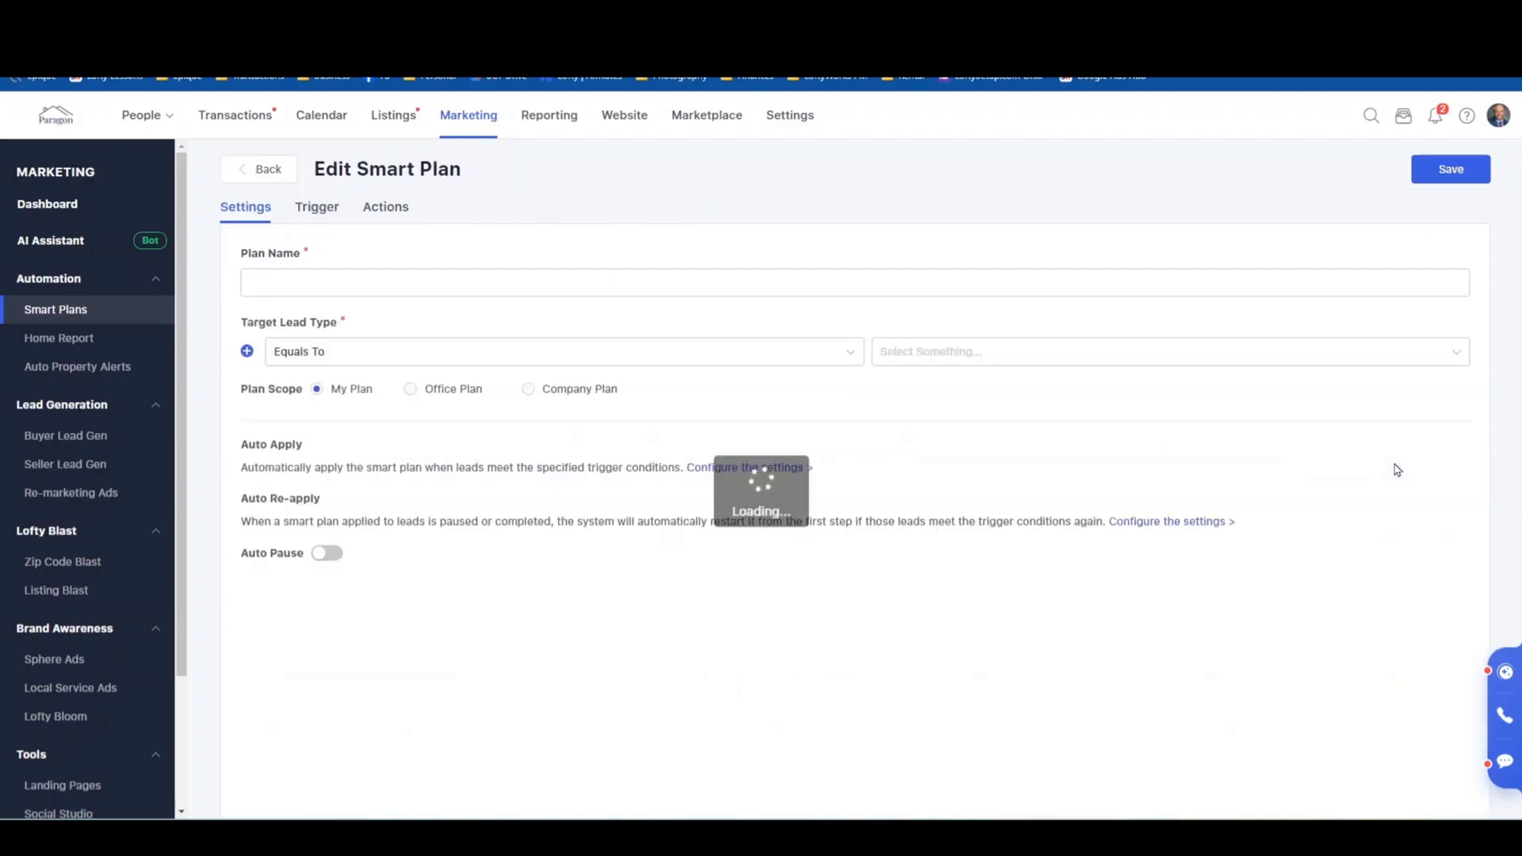
click(383, 208)
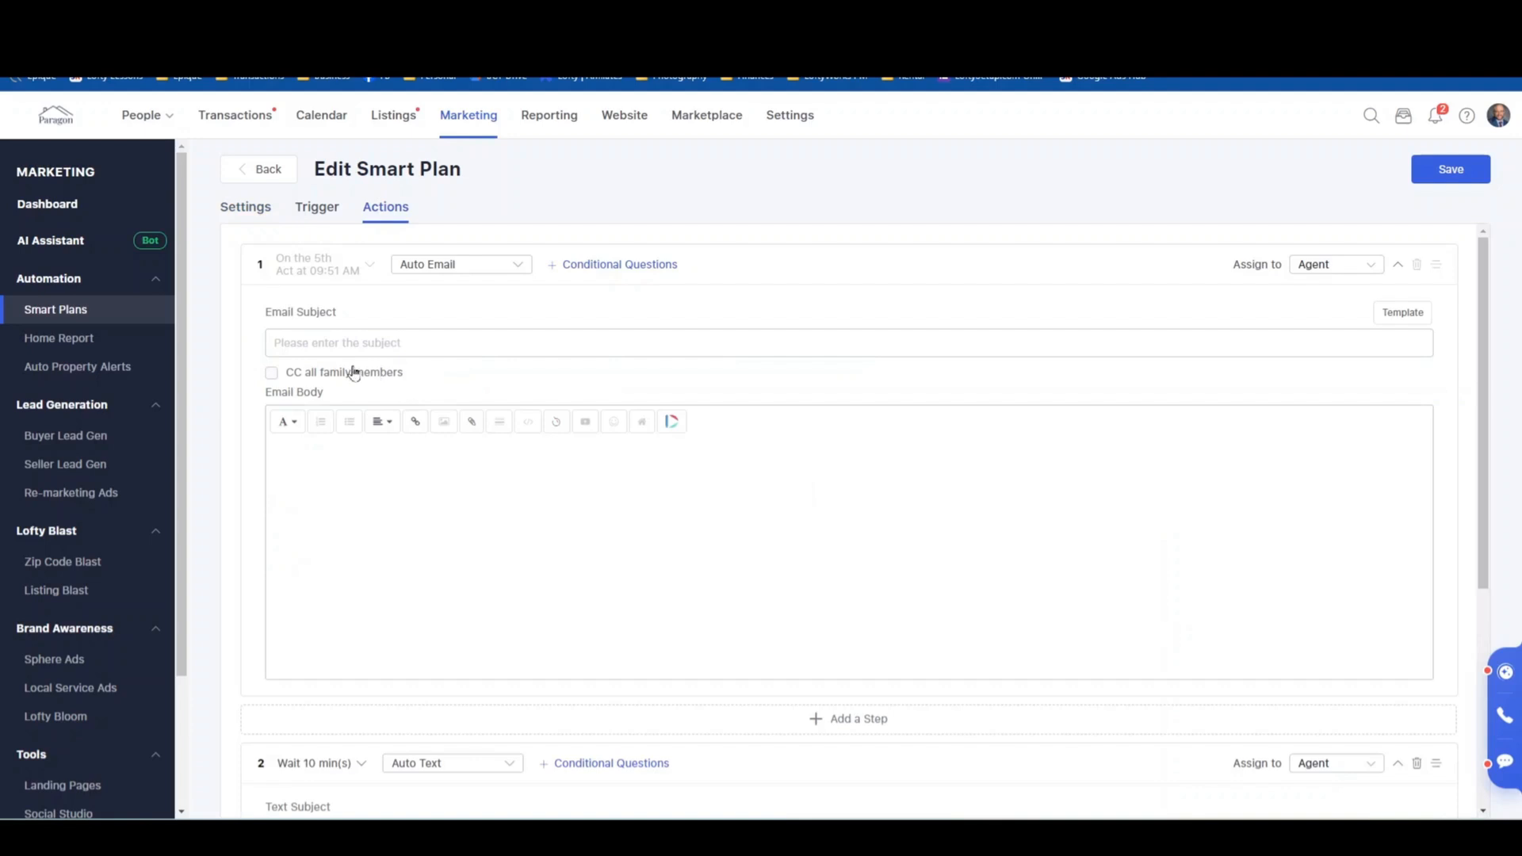
Change the month in the auto email's subject to February, making it "February 2025 Real Estate Newsletter", and save the plan.
click(321, 347)
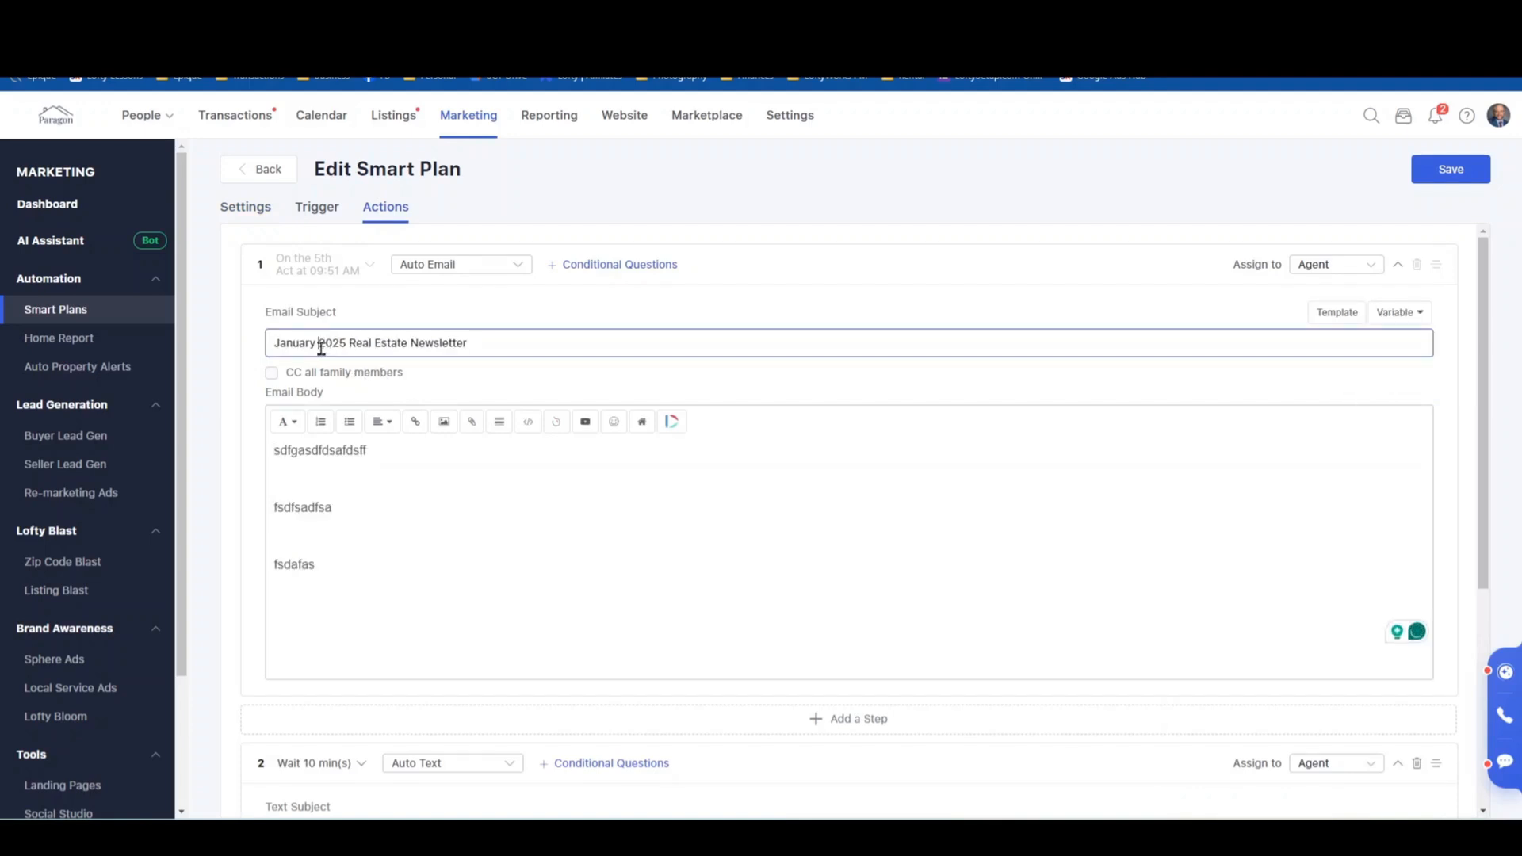
key(BackSpace)
key(BackSpace)
key(BackSpace)
key(BackSpace)
key(BackSpace)
key(BackSpace)
key(BackSpace)
key(BackSpace)
text(February)
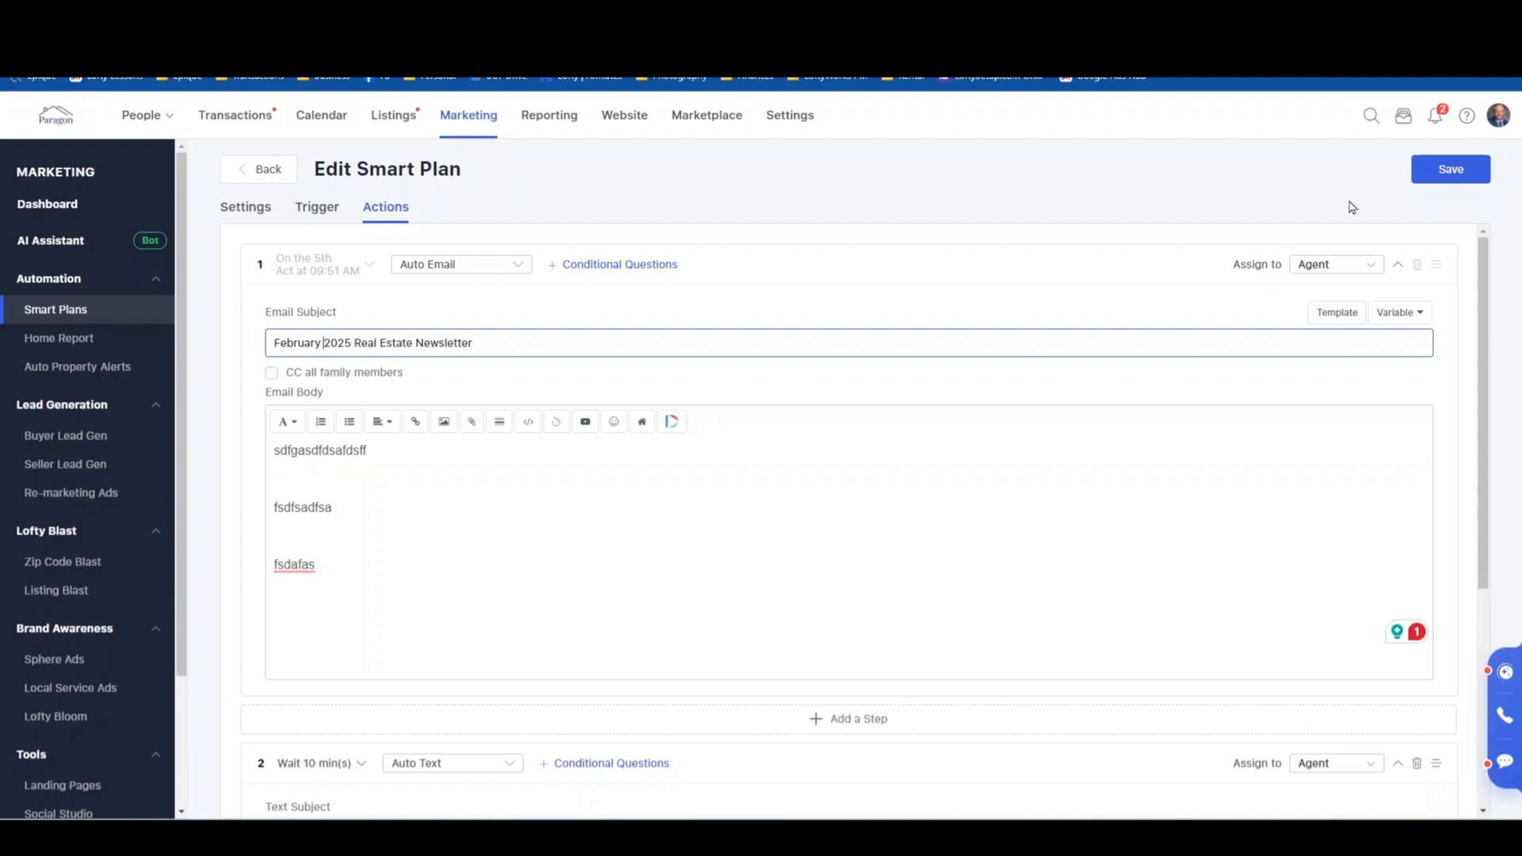
click(1451, 169)
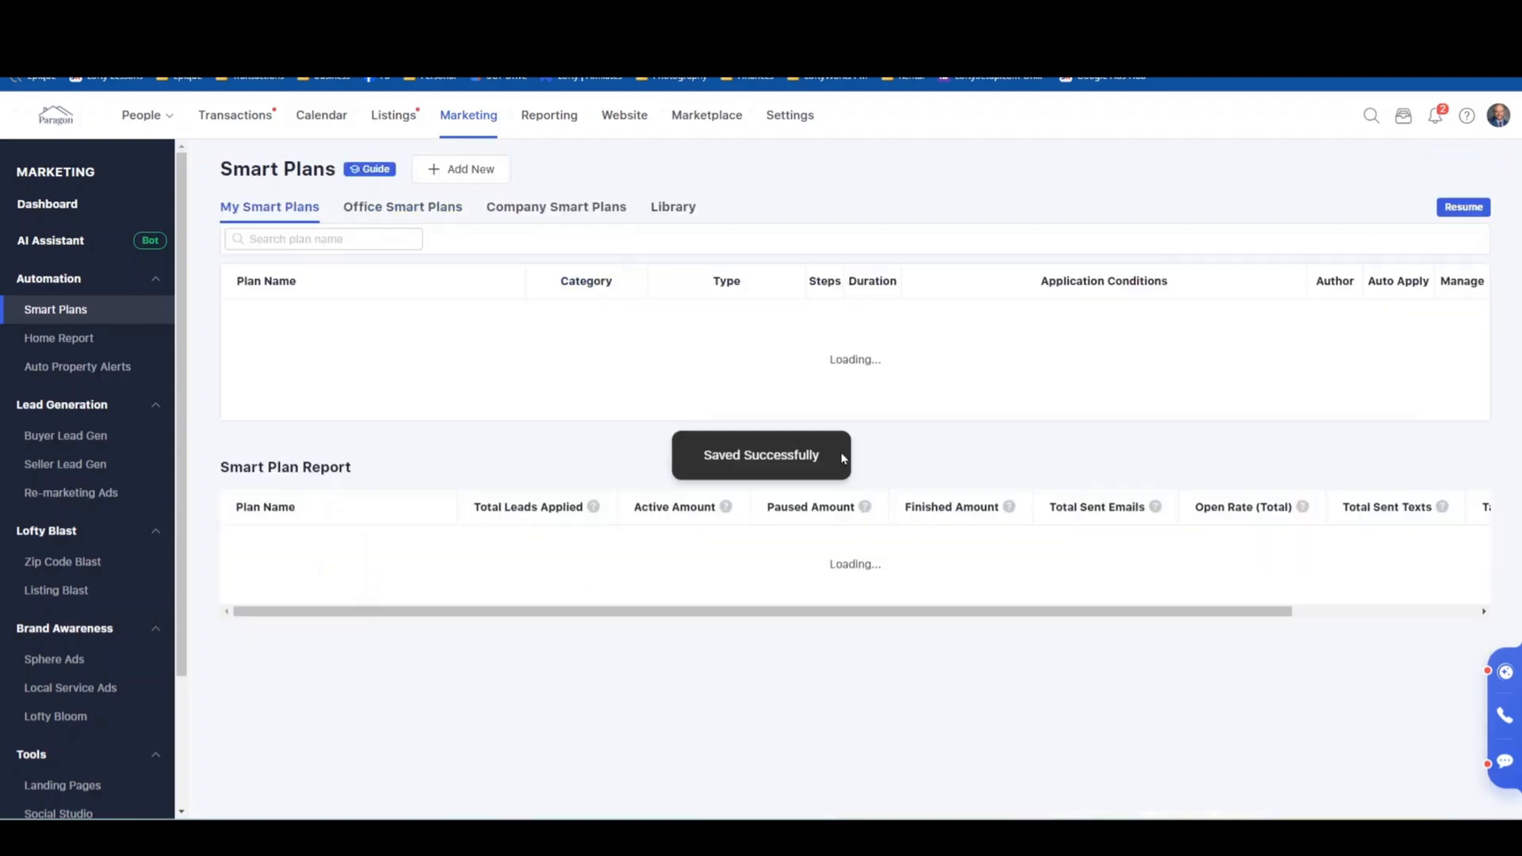
Show the second page of the personal smart plans to check the Training Newsletter Form entry.
scroll(475, 432, down, 10)
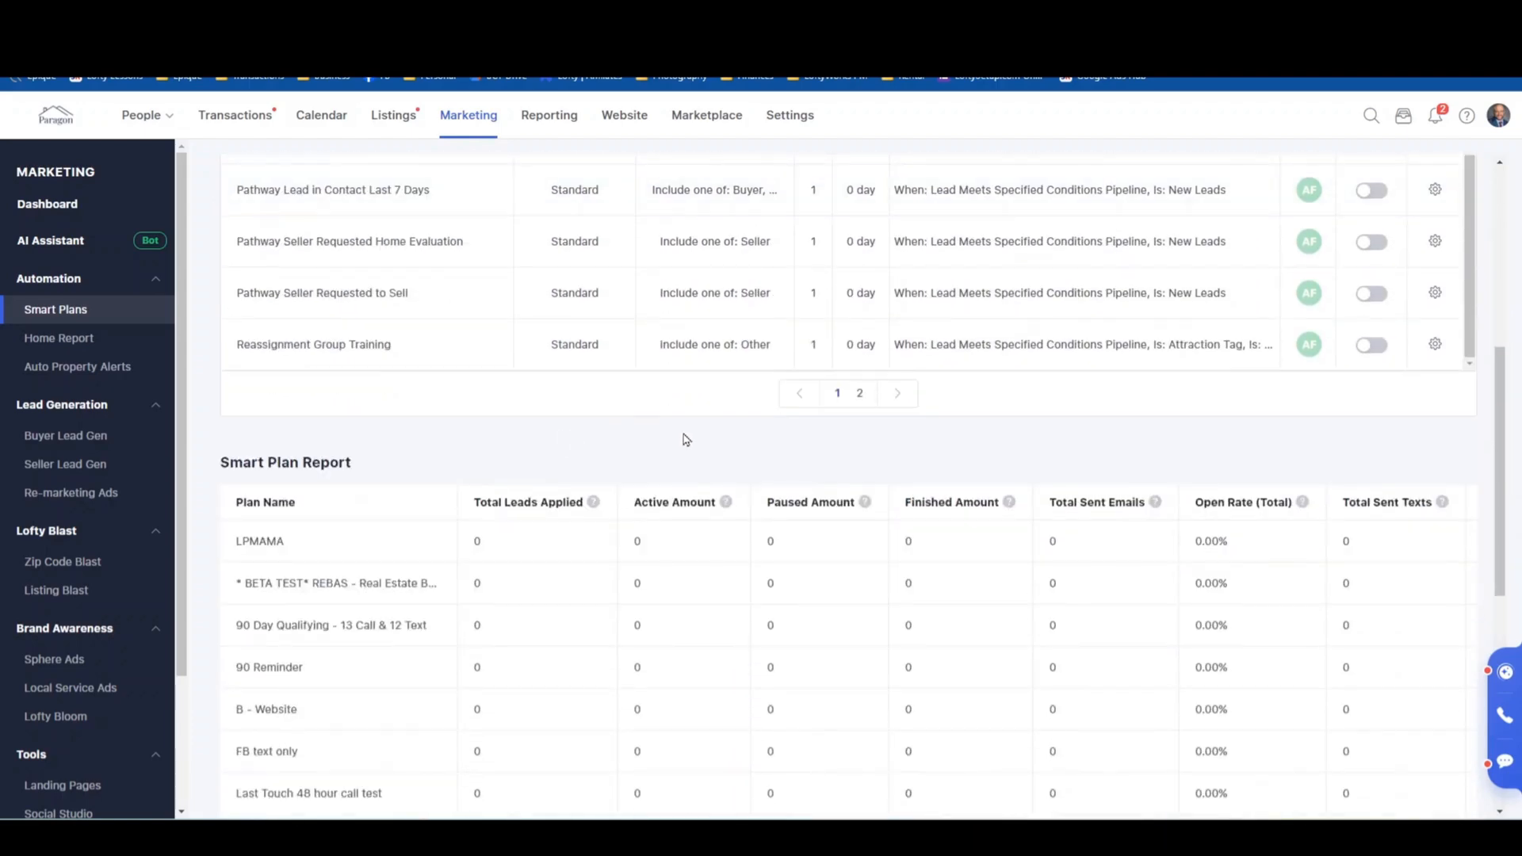
click(859, 393)
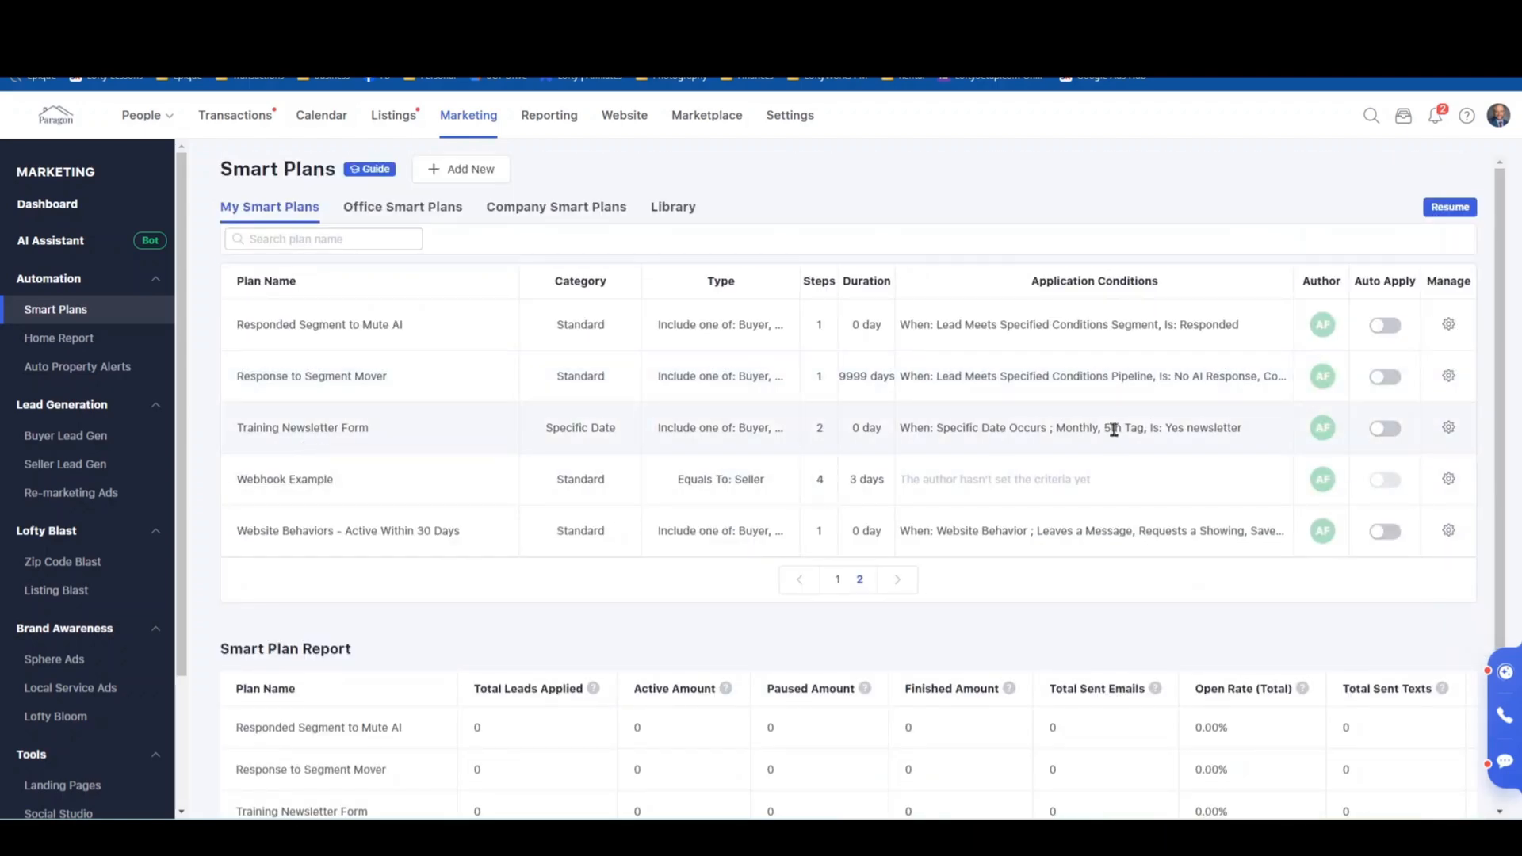